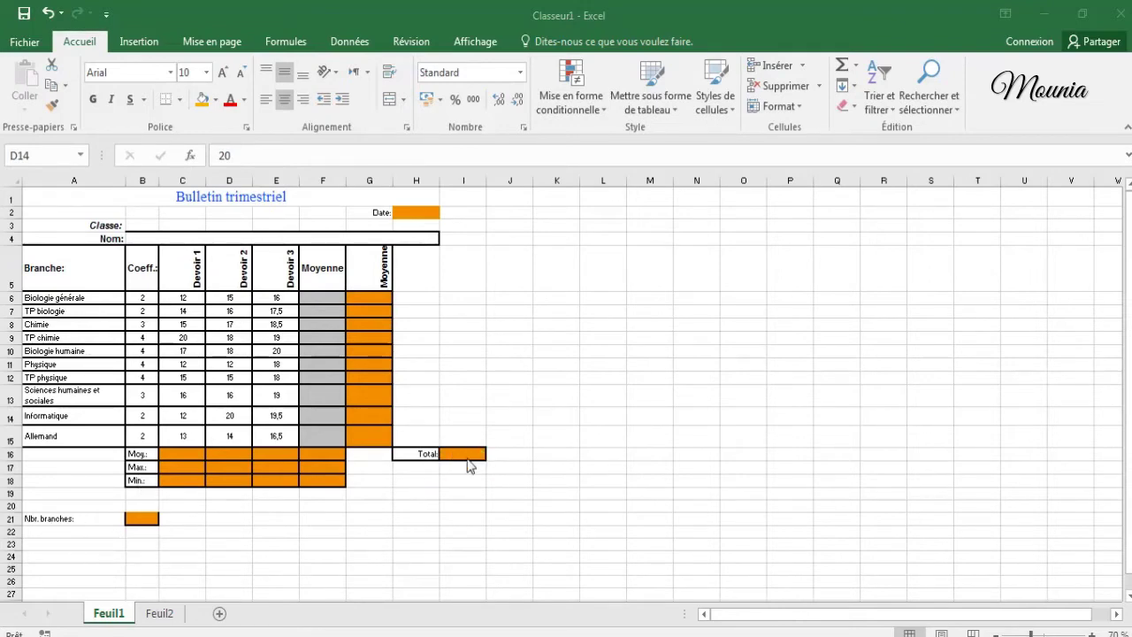
Glance at Feuil2, return to Bulletin trimestriel and narrow column A to fit branch names
left_click(159, 614)
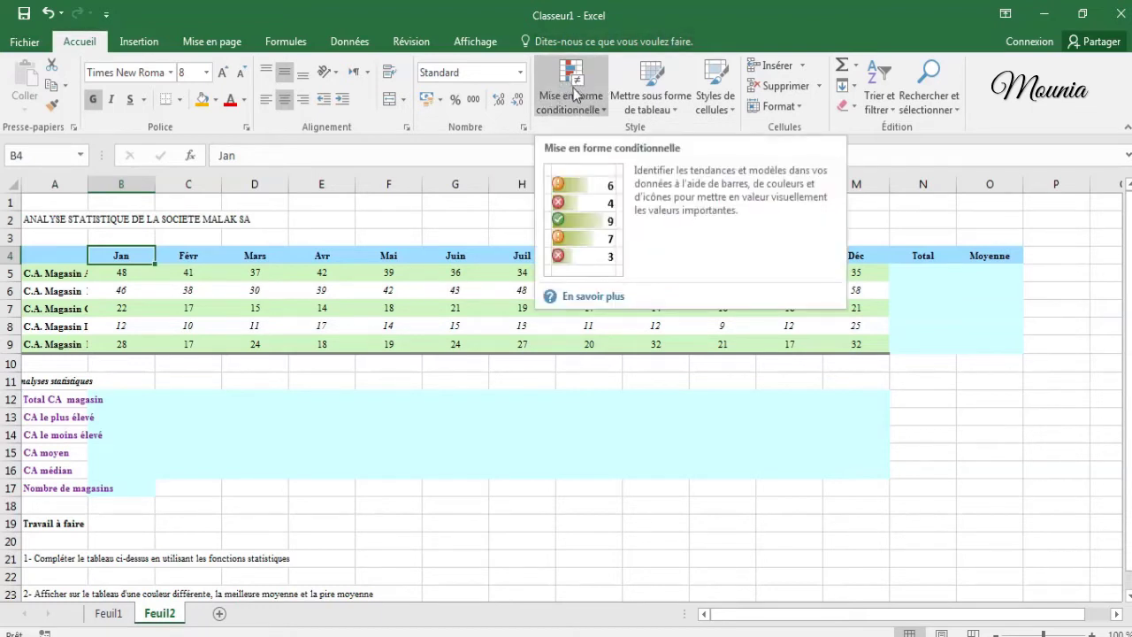
left_click(110, 613)
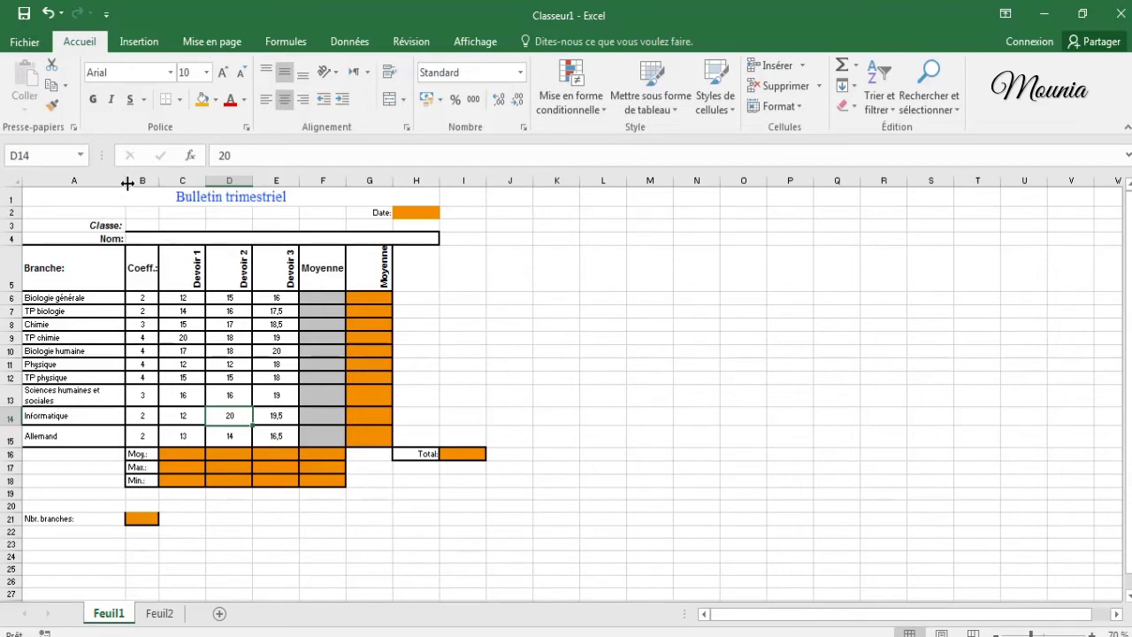
left_click_drag(127, 181, 119, 181)
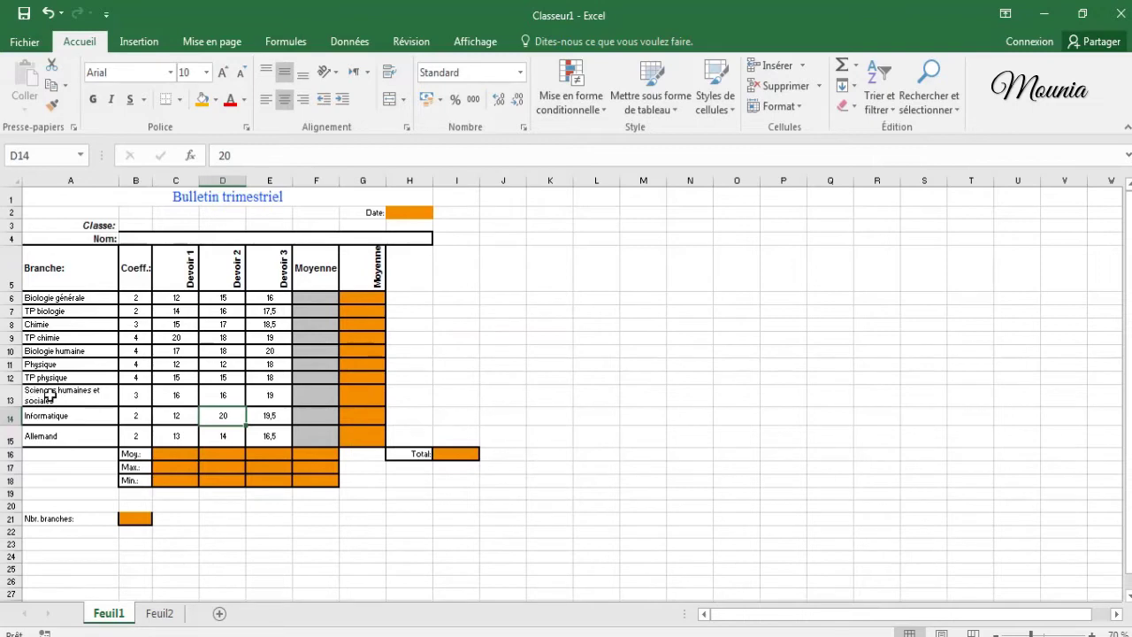
left_click(51, 394)
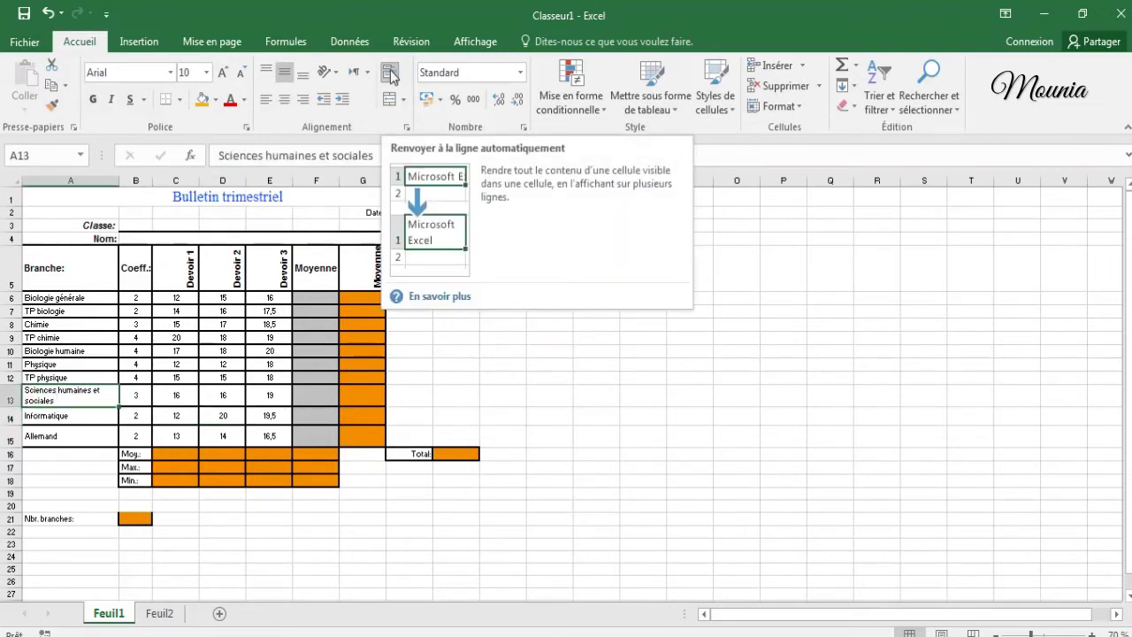
Wrap the Moyenne pondérée header in G5 and make header row 5 taller
left_click(365, 270)
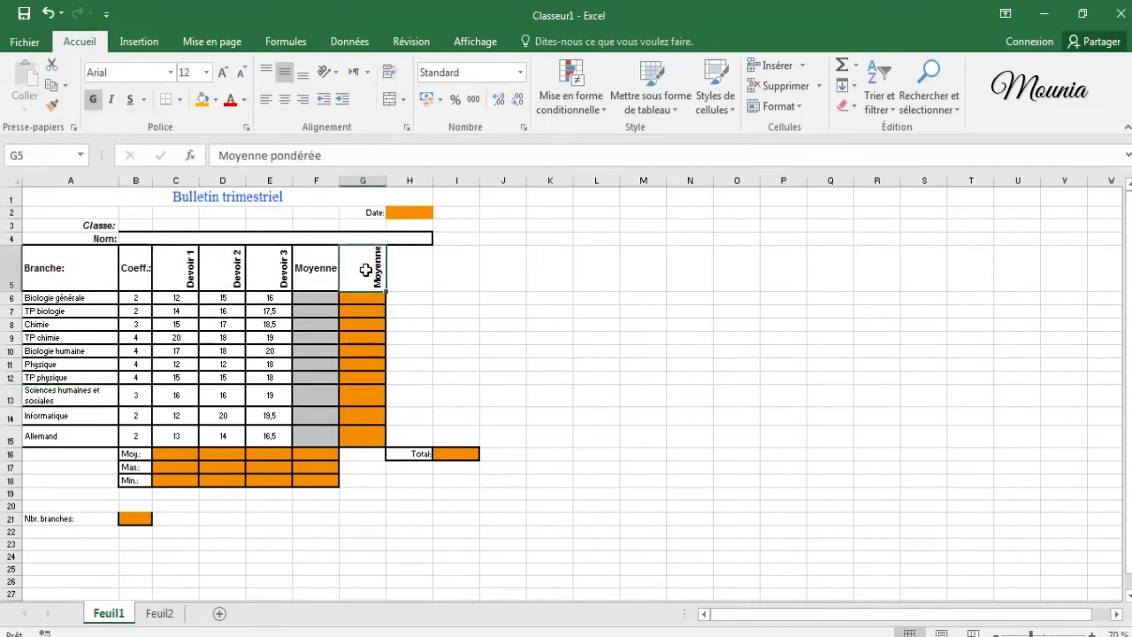
left_click(390, 78)
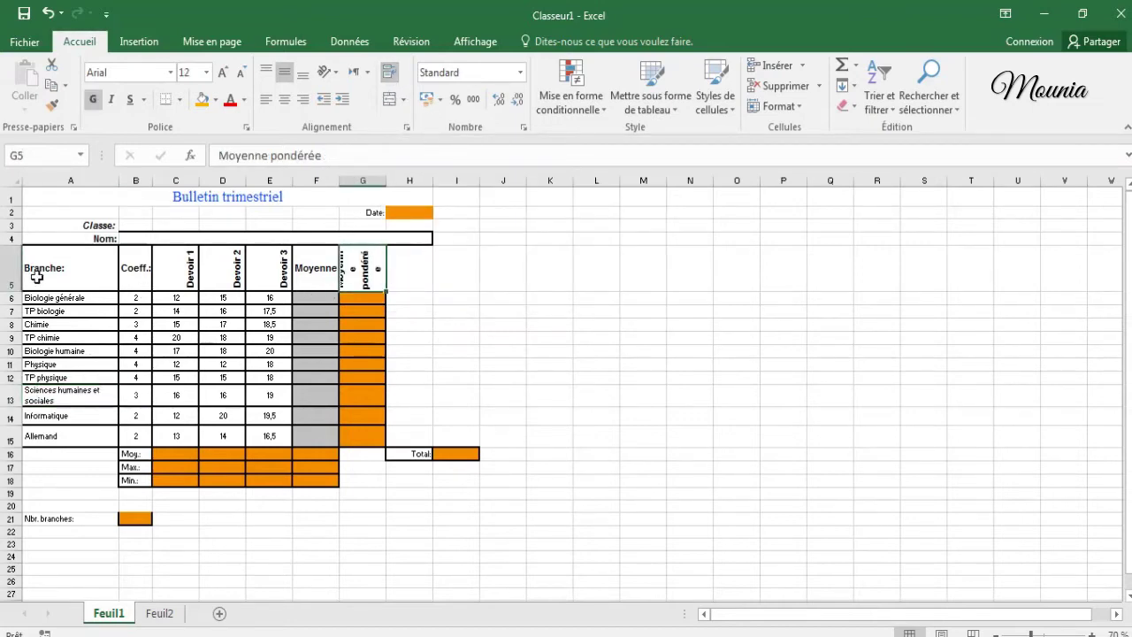
left_click_drag(11, 290, 12, 306)
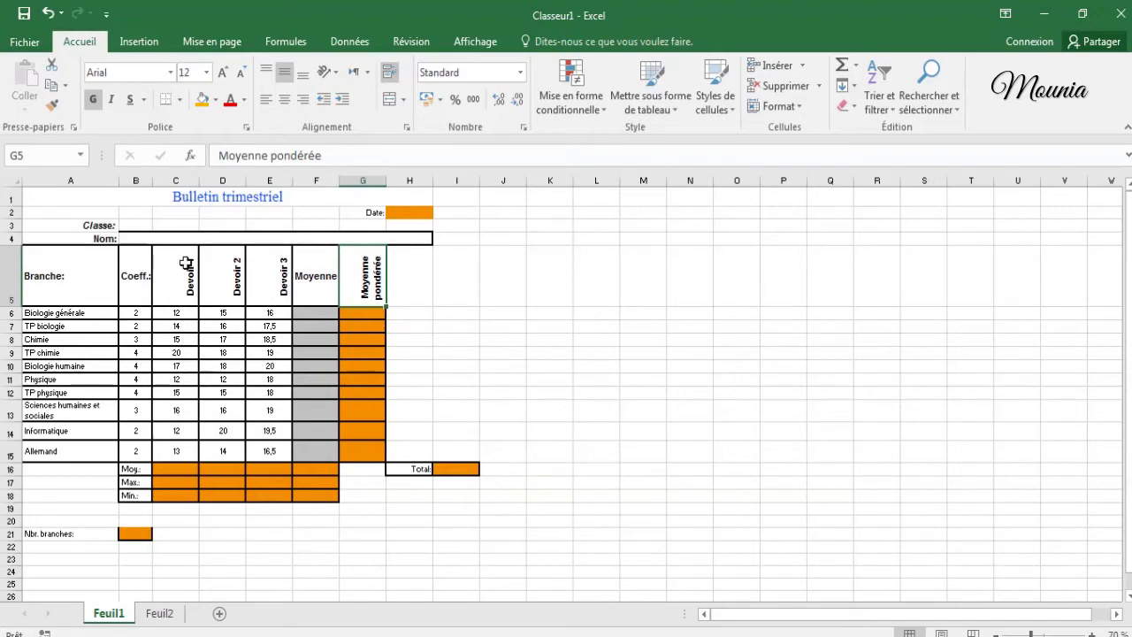
Centre the row 5 headers and confirm Devoir 3's 90-degree vertical text orientation
left_click(11, 274)
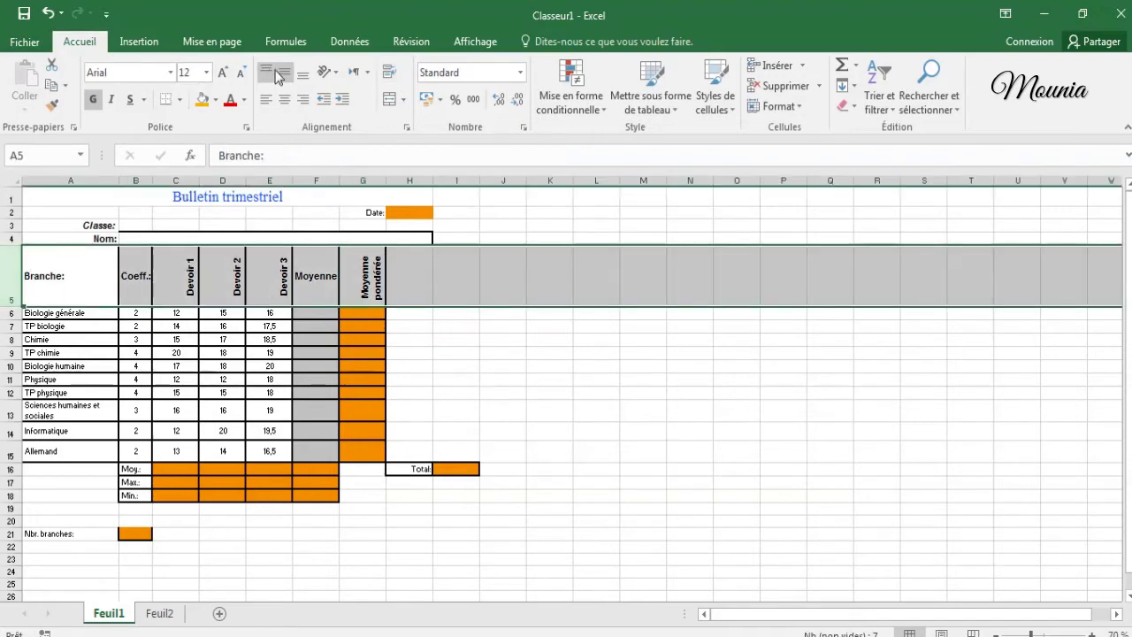
left_click(284, 99)
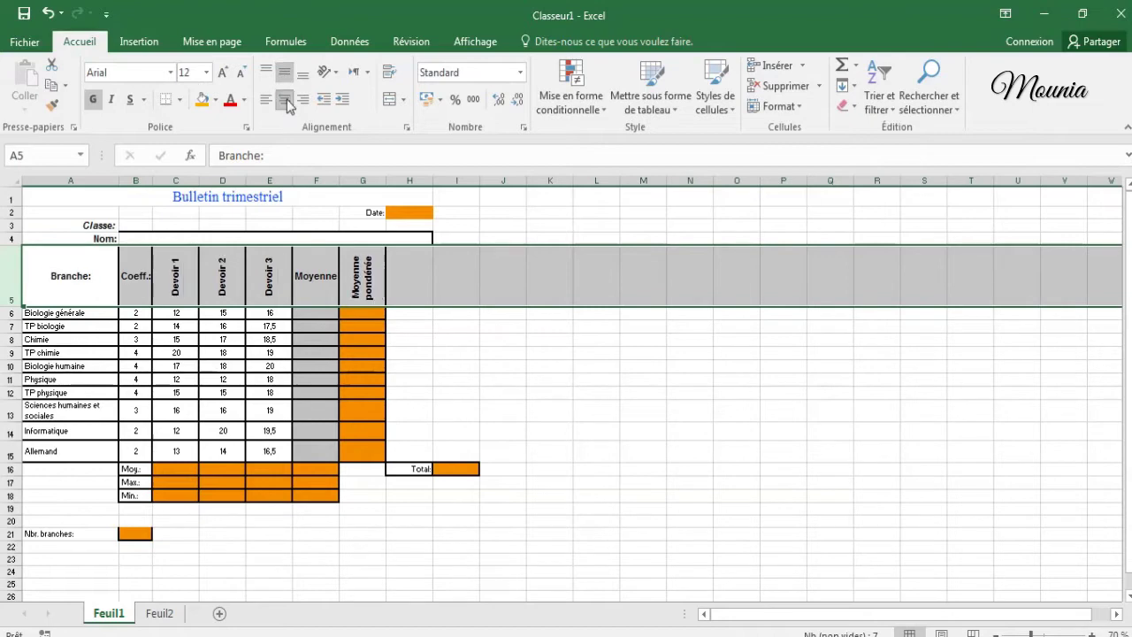
left_click(286, 264)
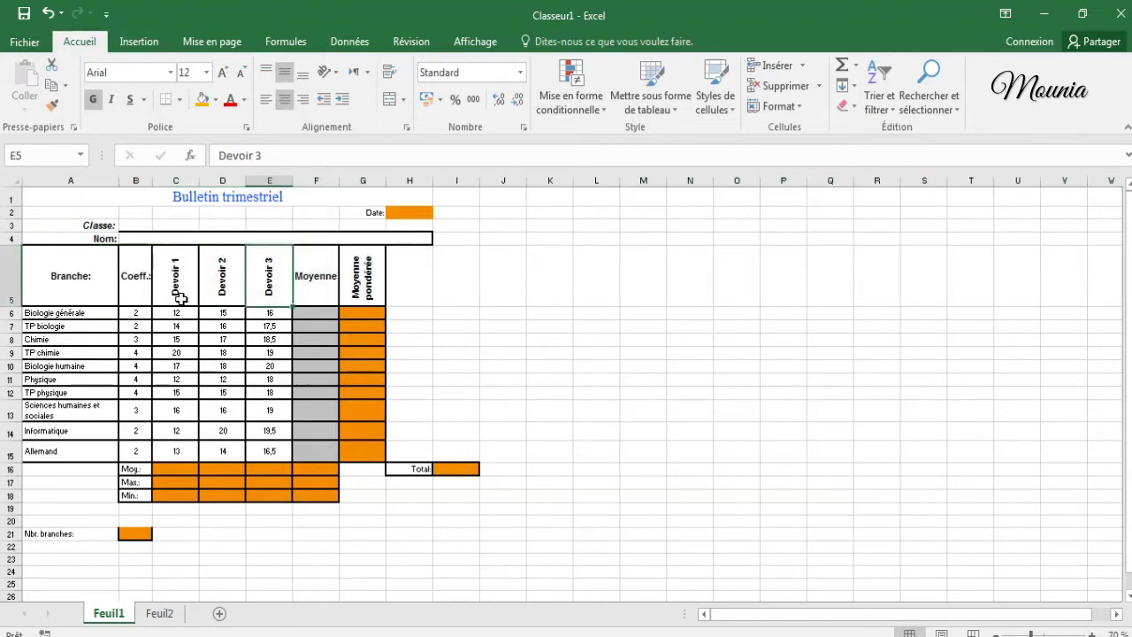
left_click(408, 128)
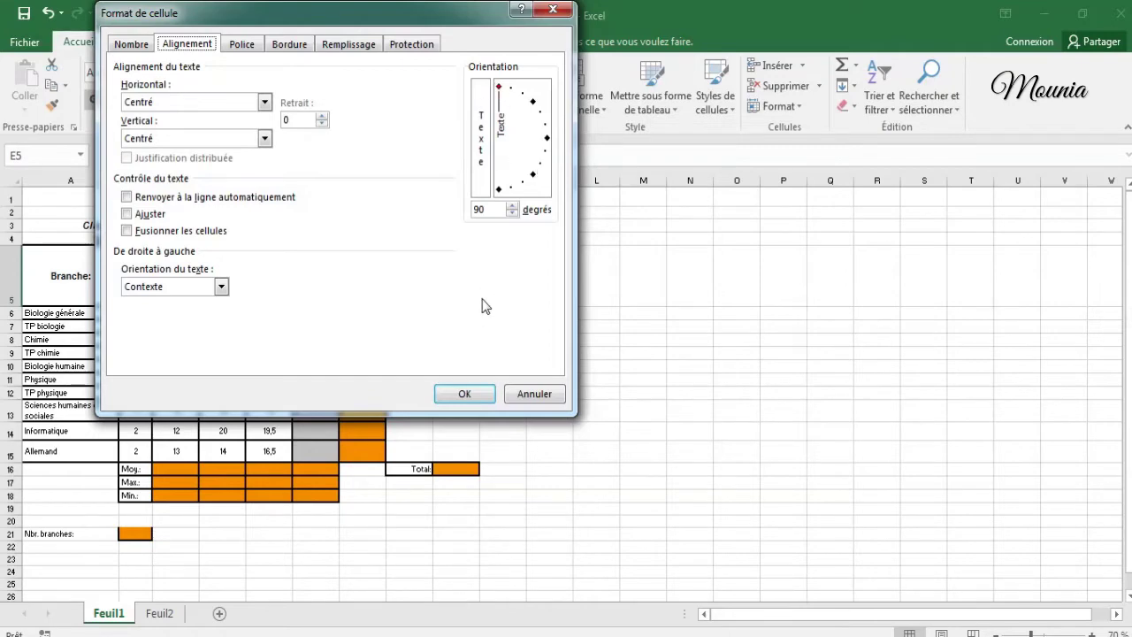
left_click(465, 395)
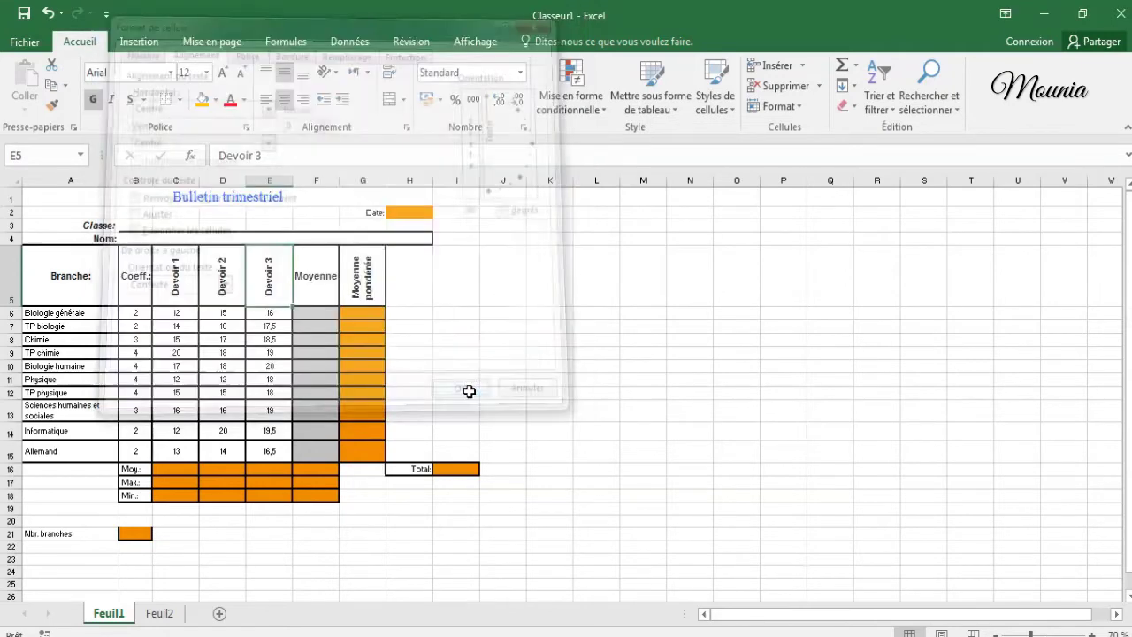
Enter =MOYENNE(C6:E6) in F6 to average Biologie générale's Devoir scores (14,33333)
left_click(314, 316)
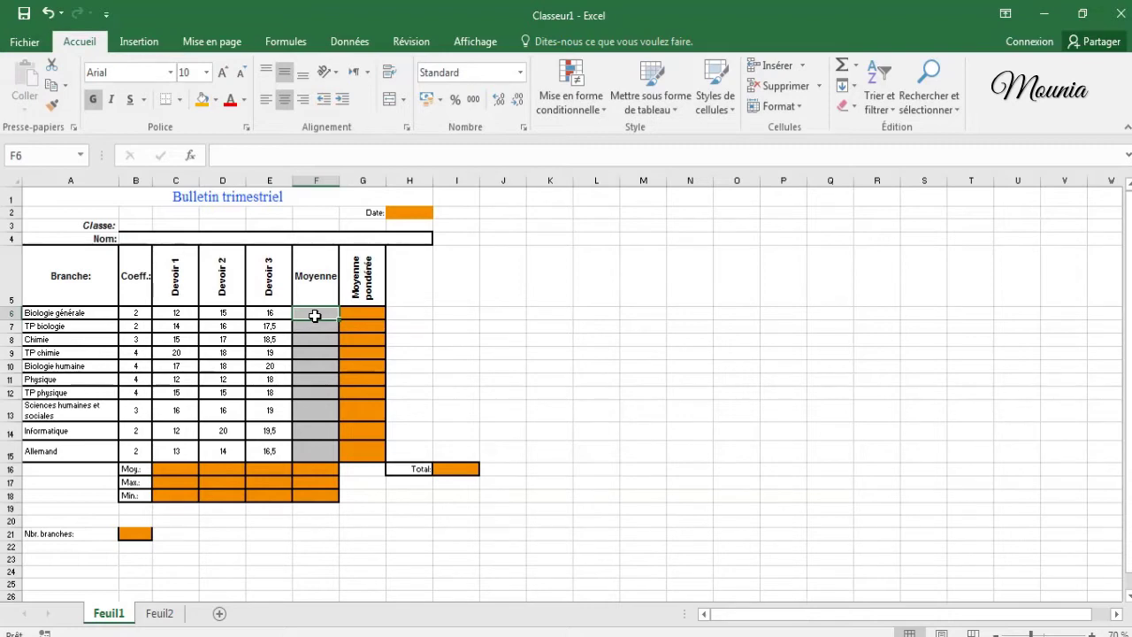
type("=")
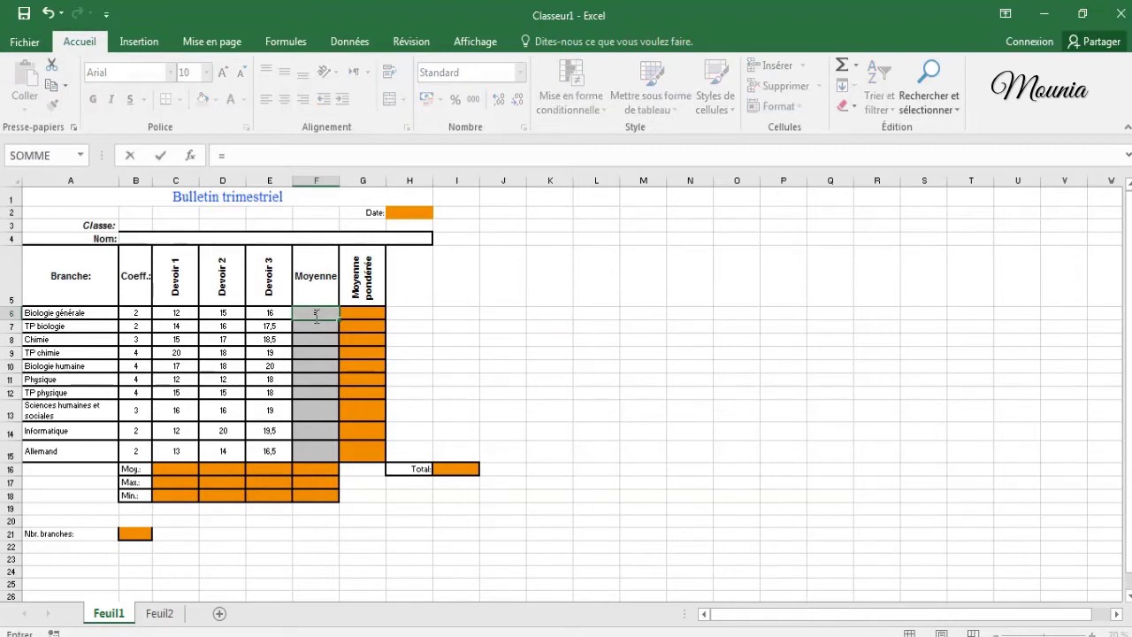
type("m")
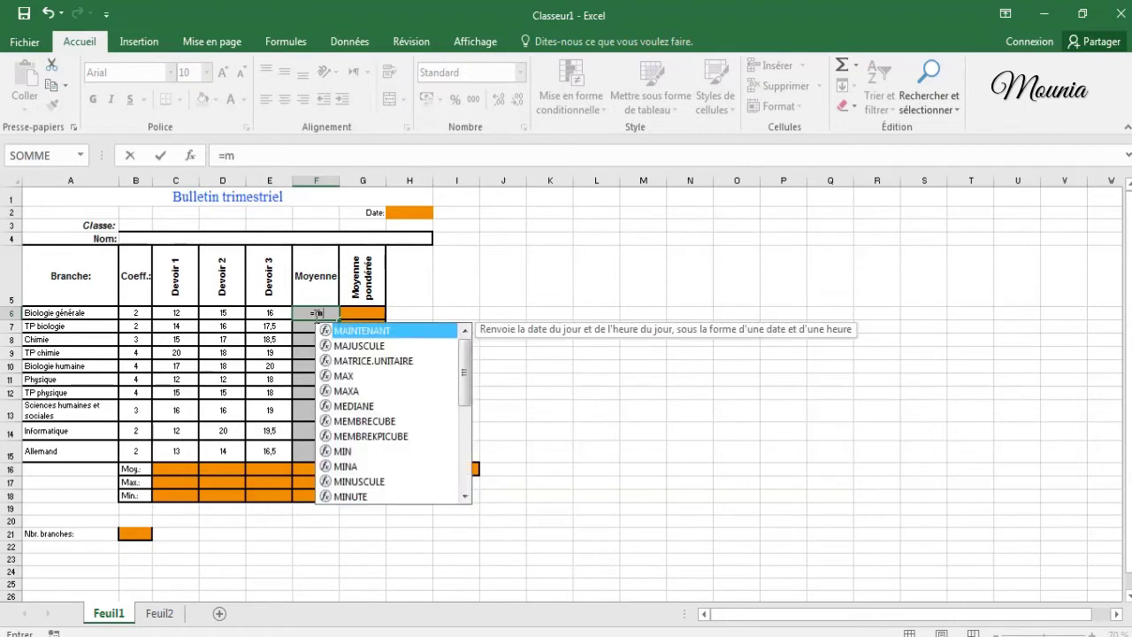
type("oyenn")
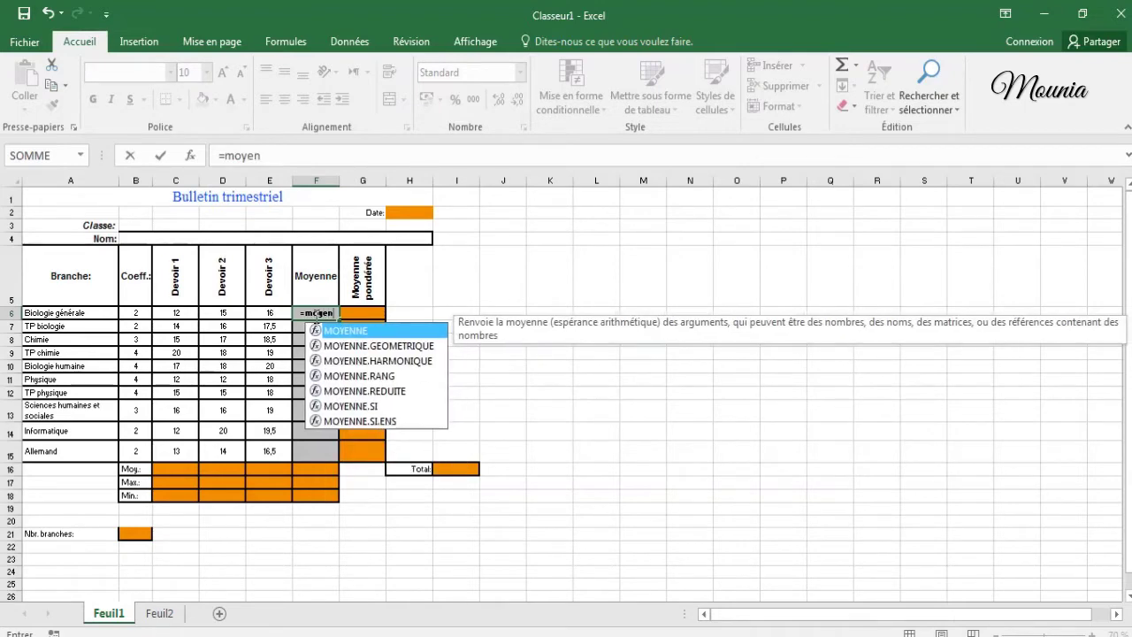
type("e(")
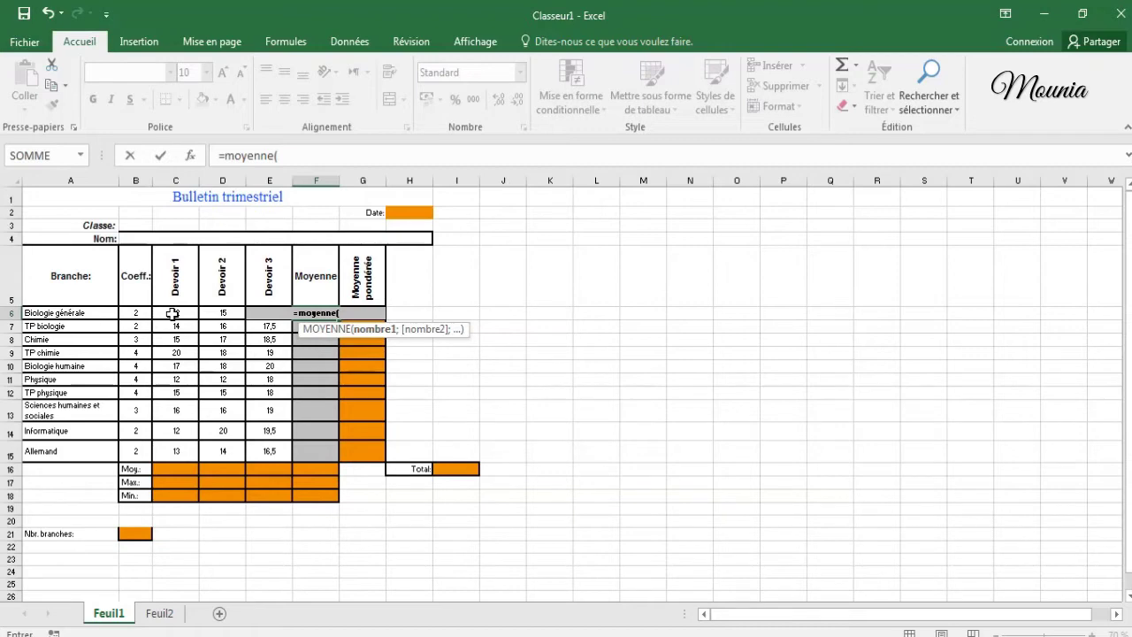
left_click_drag(172, 313, 272, 314)
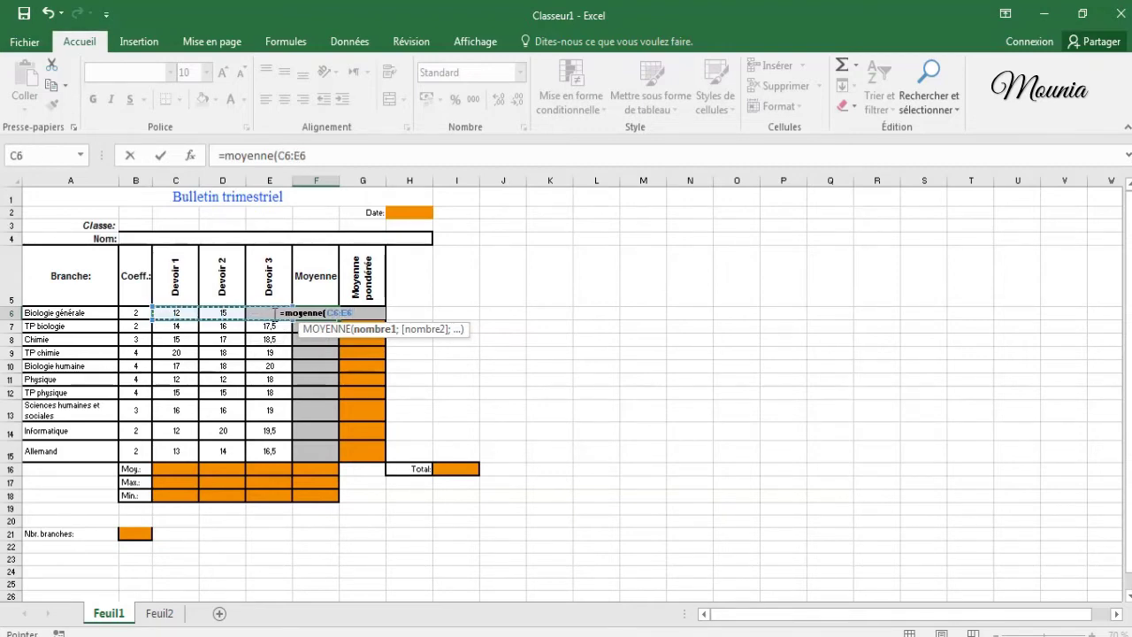
type(")")
left_click(161, 156)
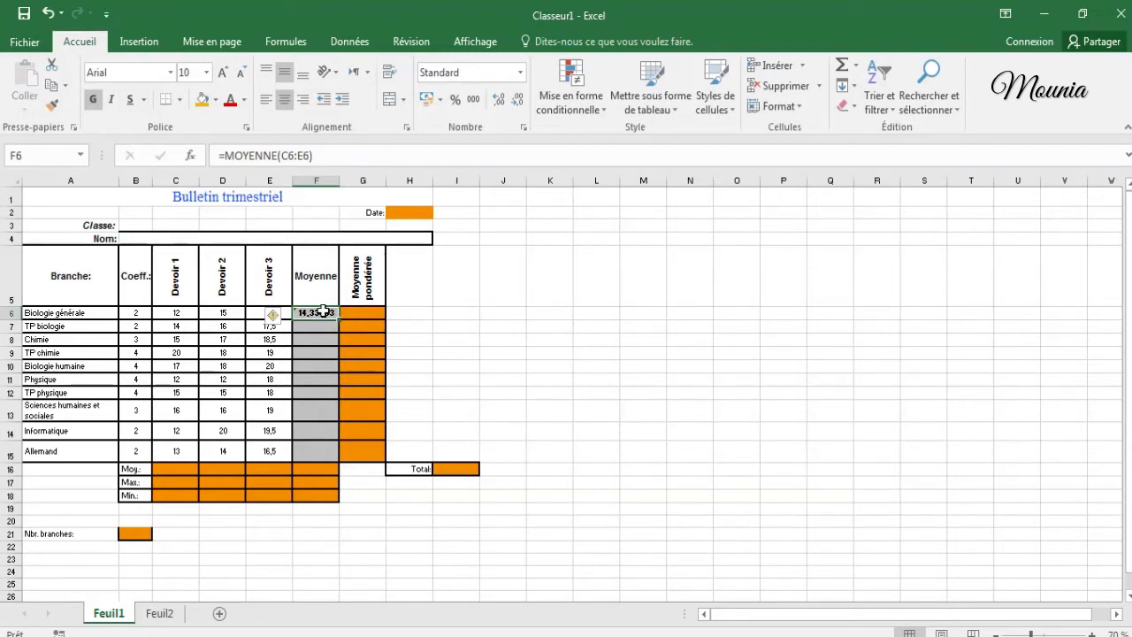
Inspect the number format list and Nombre category, then cancel without changes
left_click(519, 74)
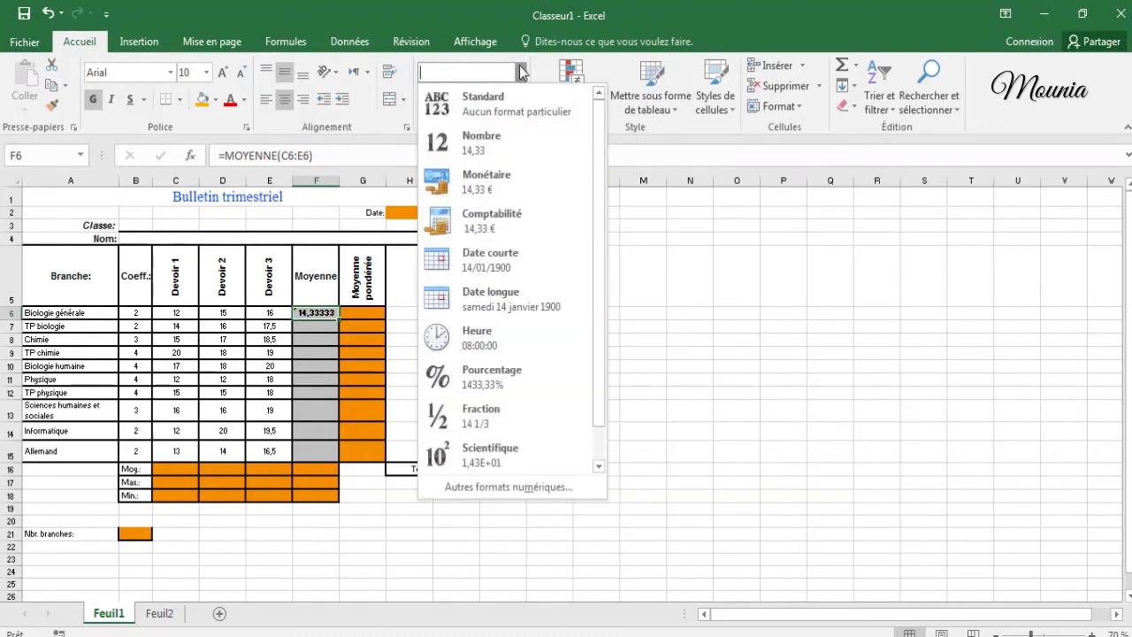
left_click(520, 73)
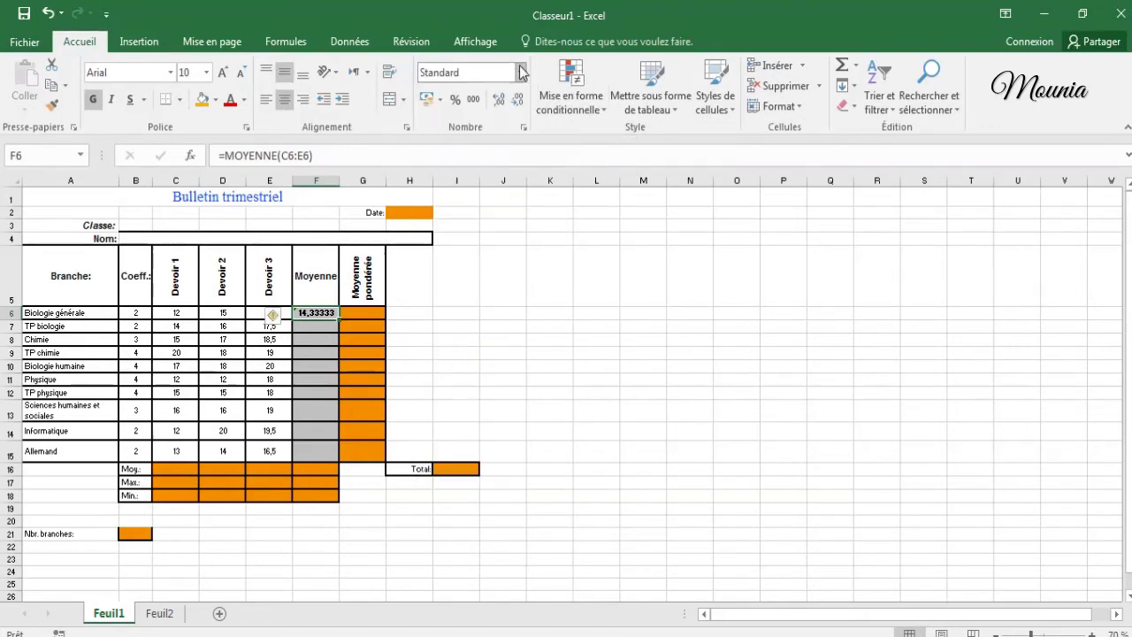
left_click(523, 128)
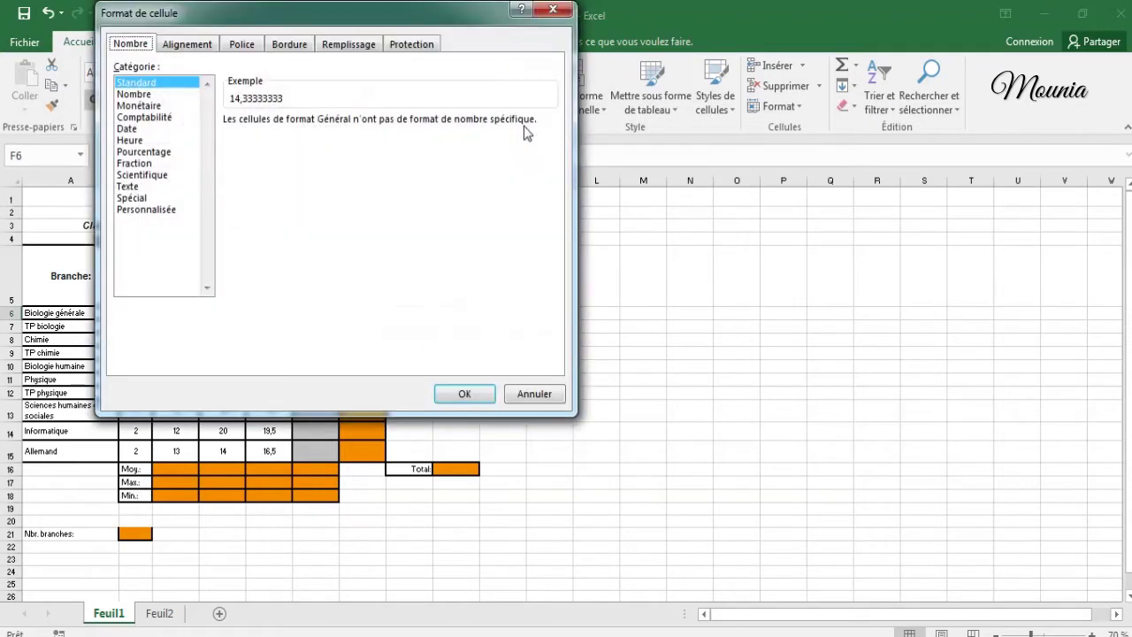
left_click(137, 94)
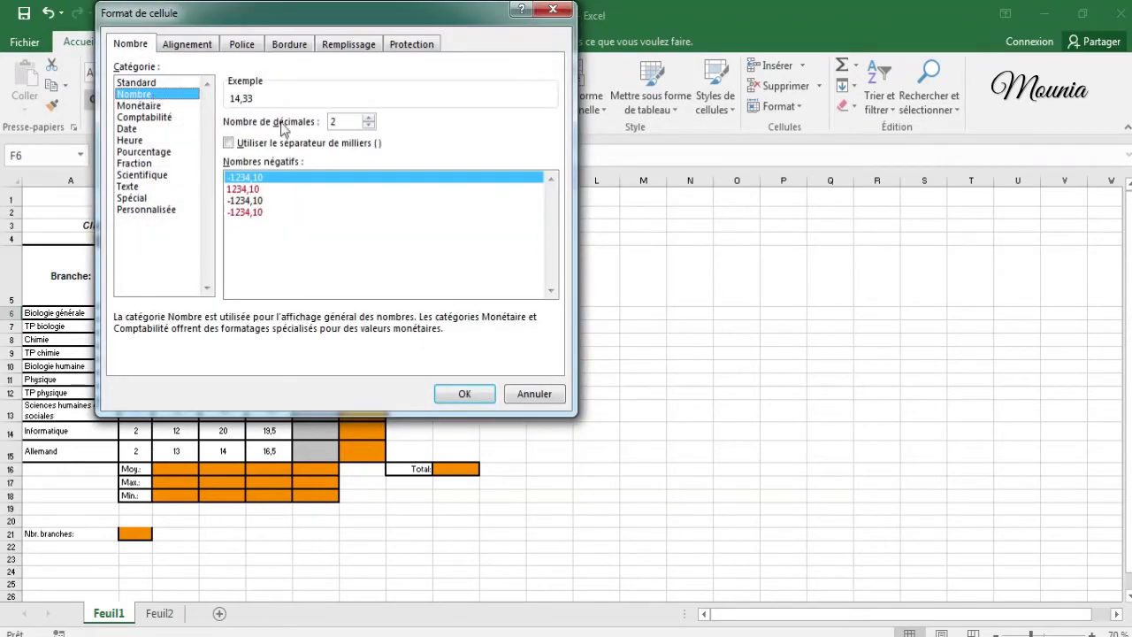
left_click(535, 395)
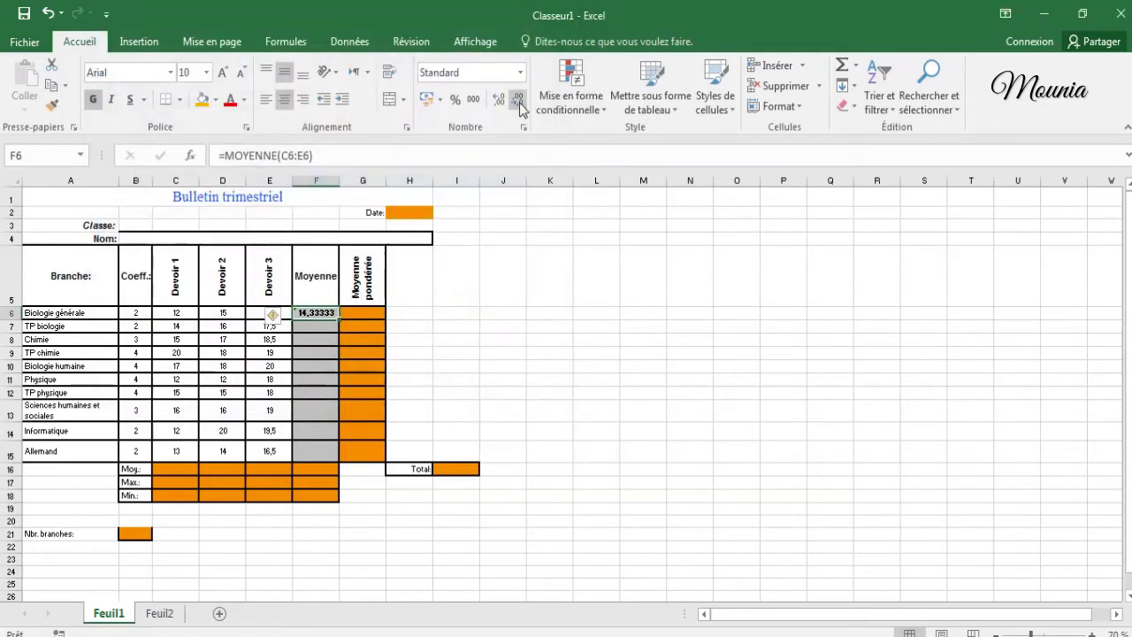
Trim F6 to two decimals and fill the average down to F15 (Allemand)
left_click(519, 100)
left_click(519, 100)
left_click(519, 100)
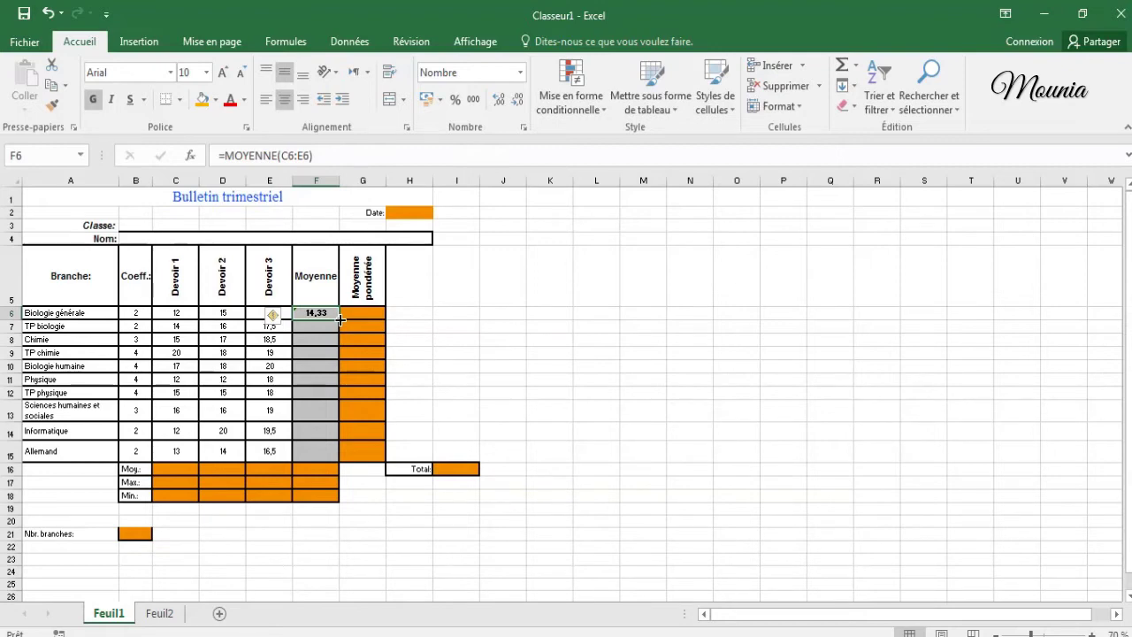
left_click_drag(341, 319, 334, 456)
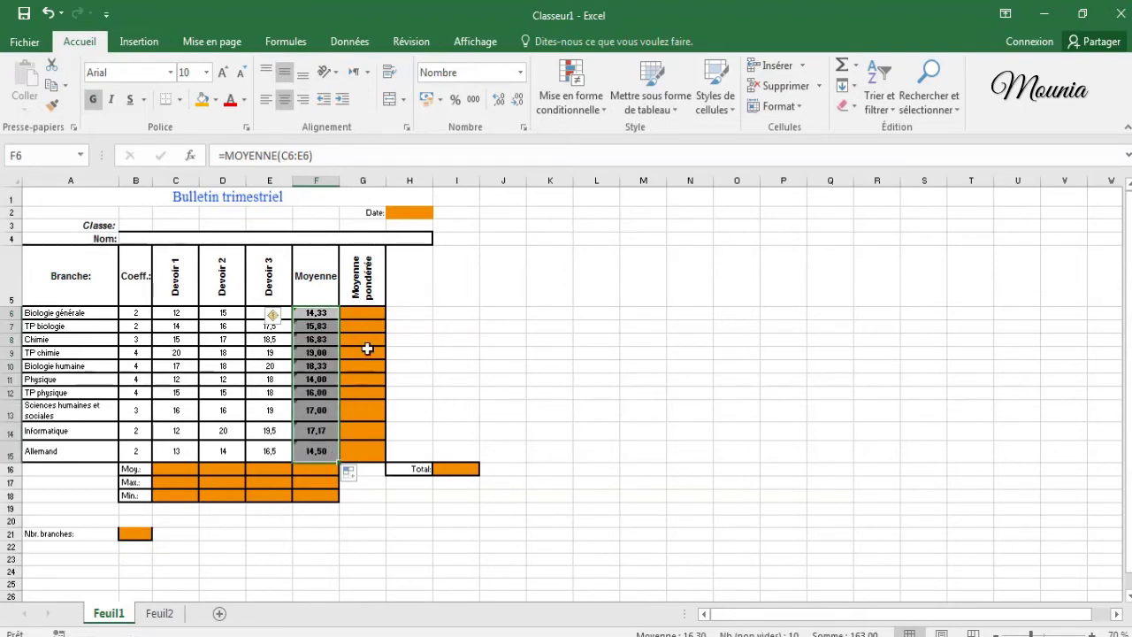
Enter =F6*B6 in G6 for Biologie générale's weighted average
left_click(366, 315)
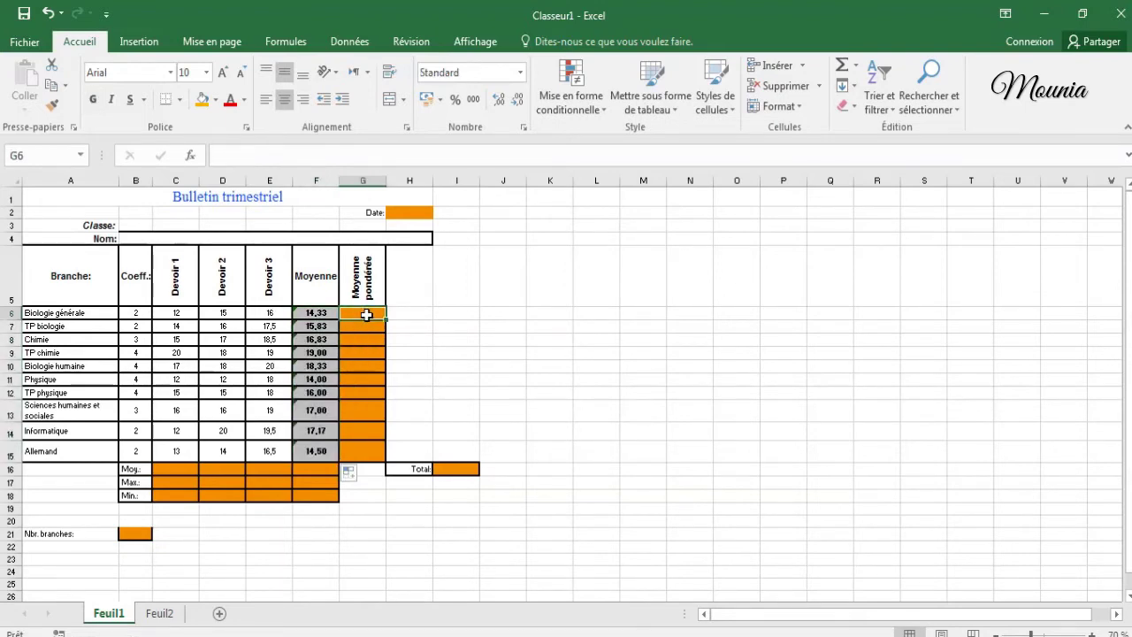
type("=")
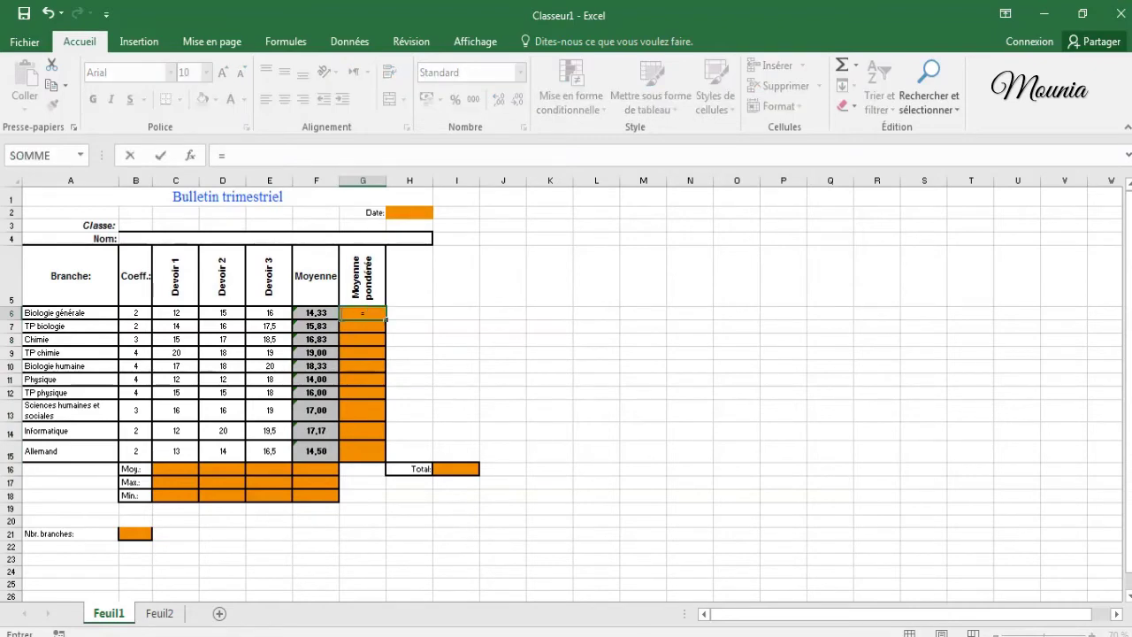
left_click(318, 313)
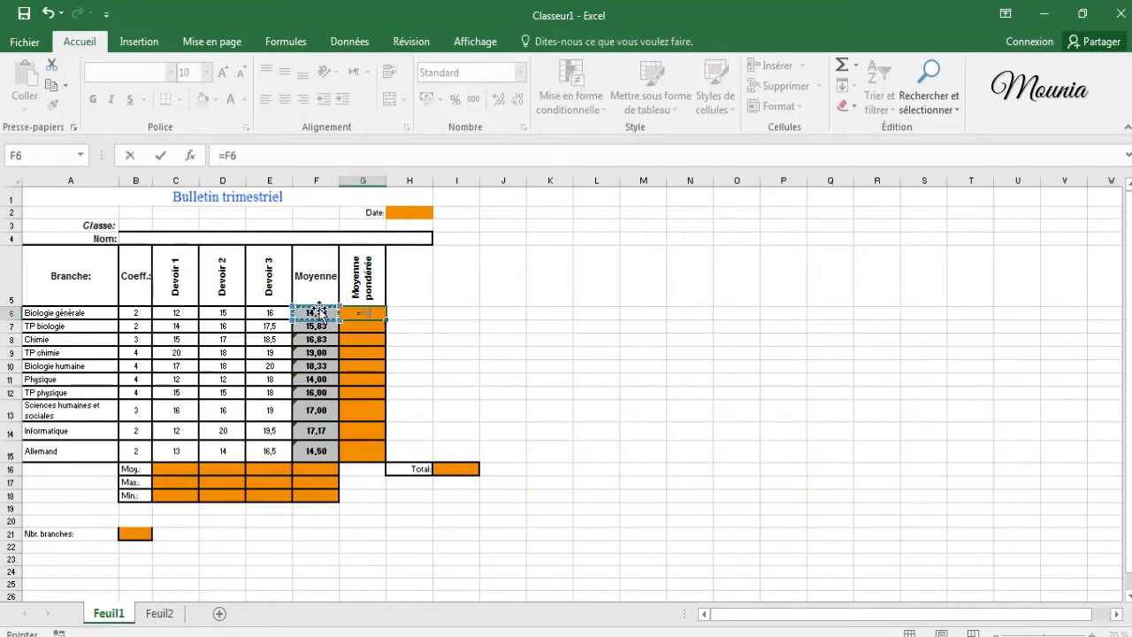
type("*")
left_click(131, 314)
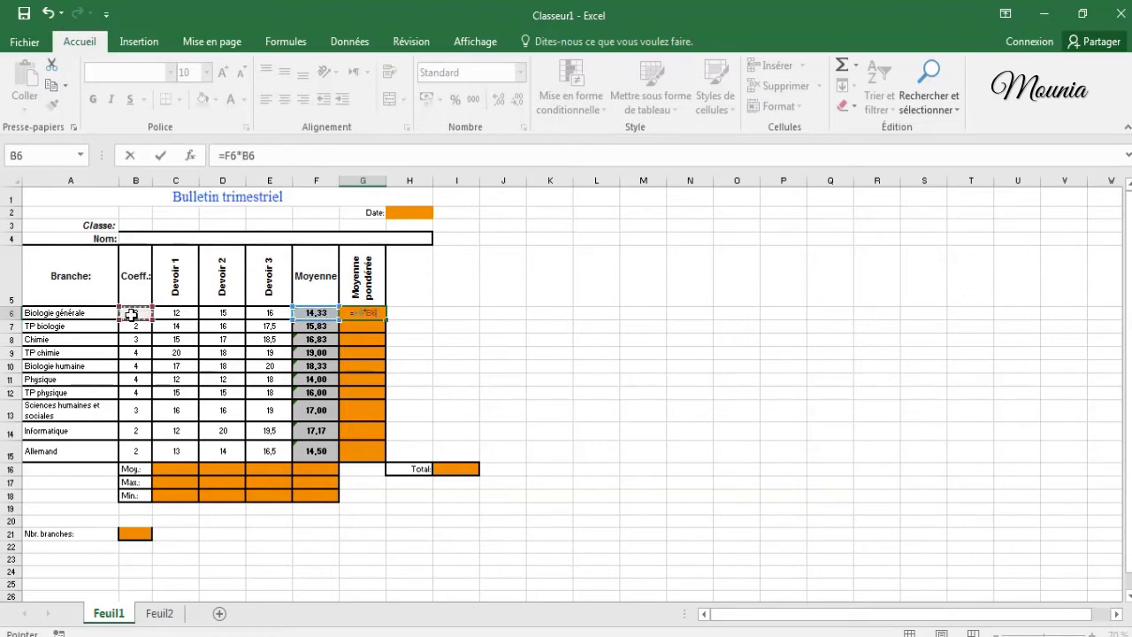
left_click(160, 156)
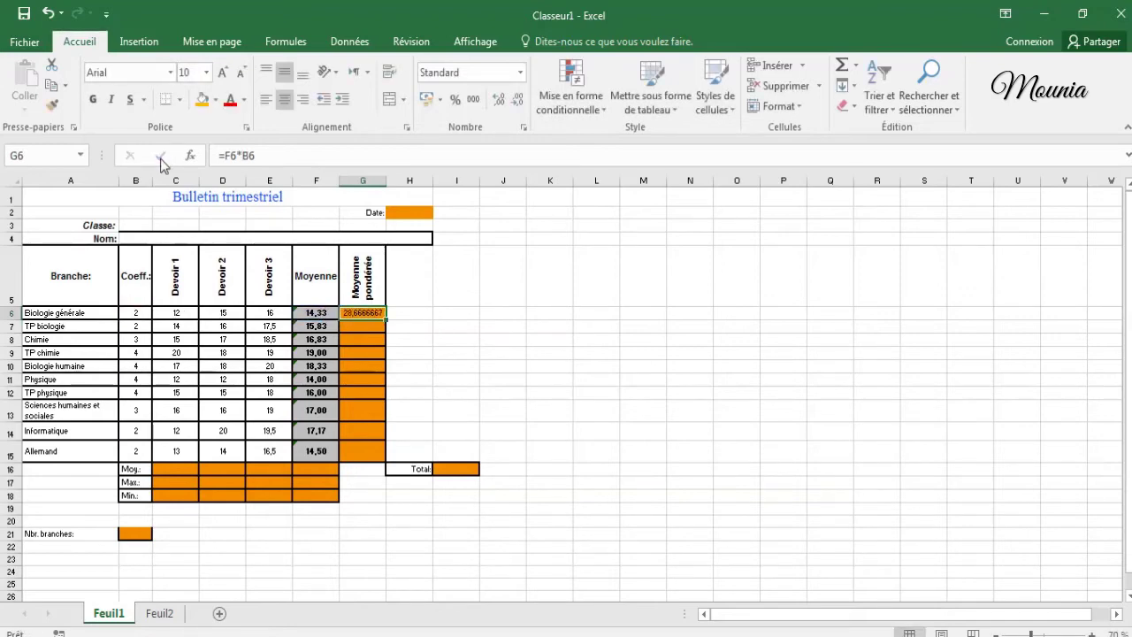
Trim G6 to two decimals (28,67) and fill the weighted average down to G15
left_click(517, 102)
left_click(517, 101)
left_click(517, 101)
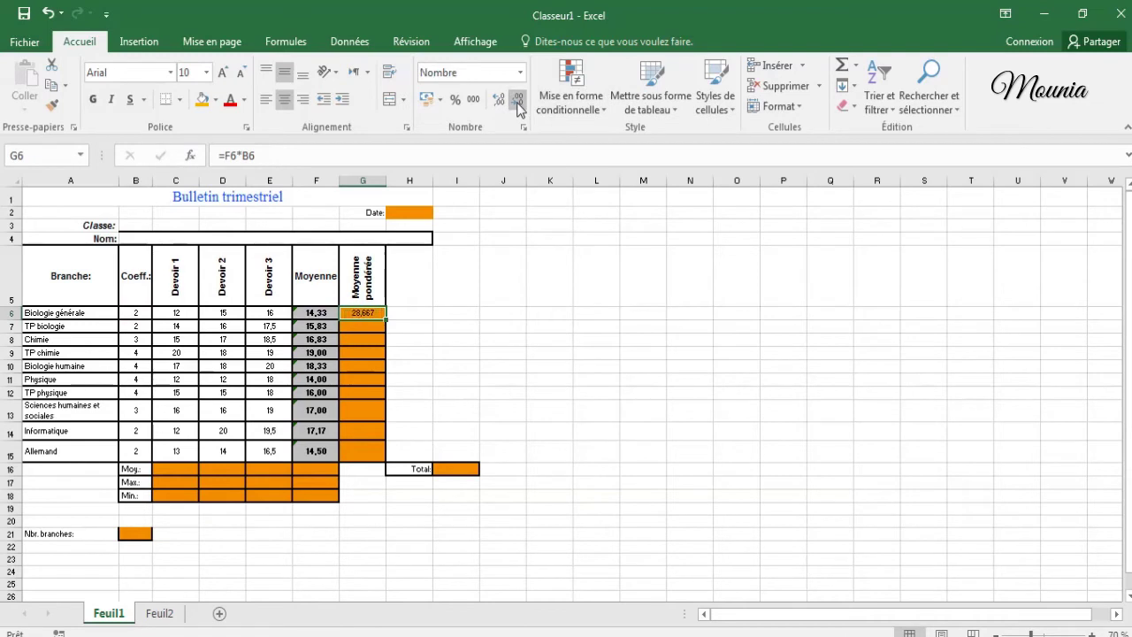
left_click(517, 101)
left_click_drag(387, 319, 348, 464)
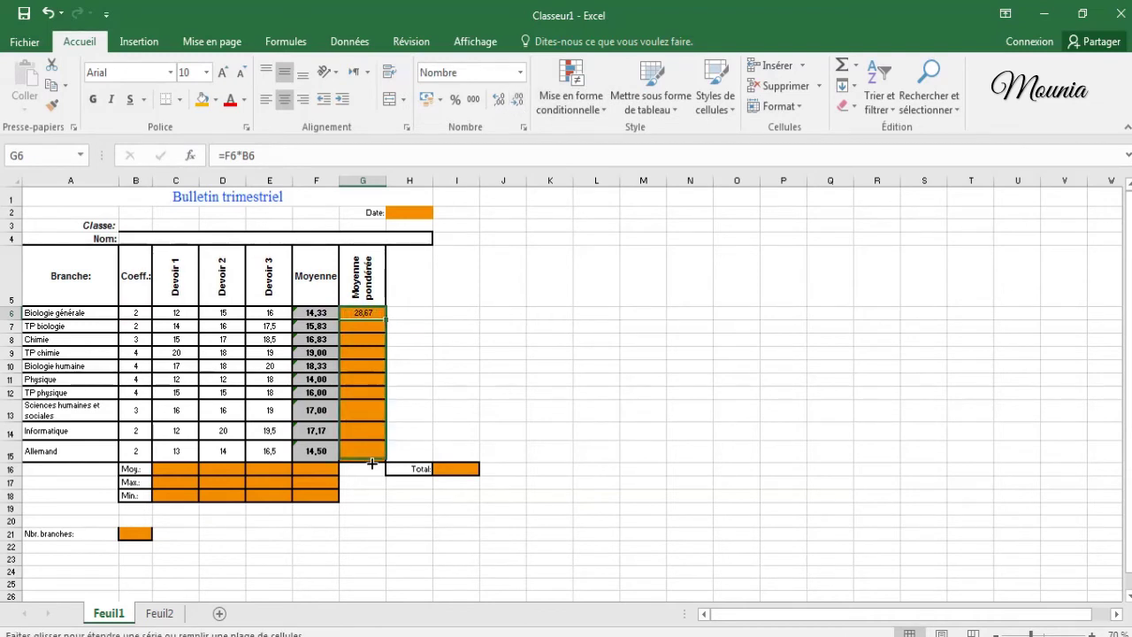
left_click(174, 471)
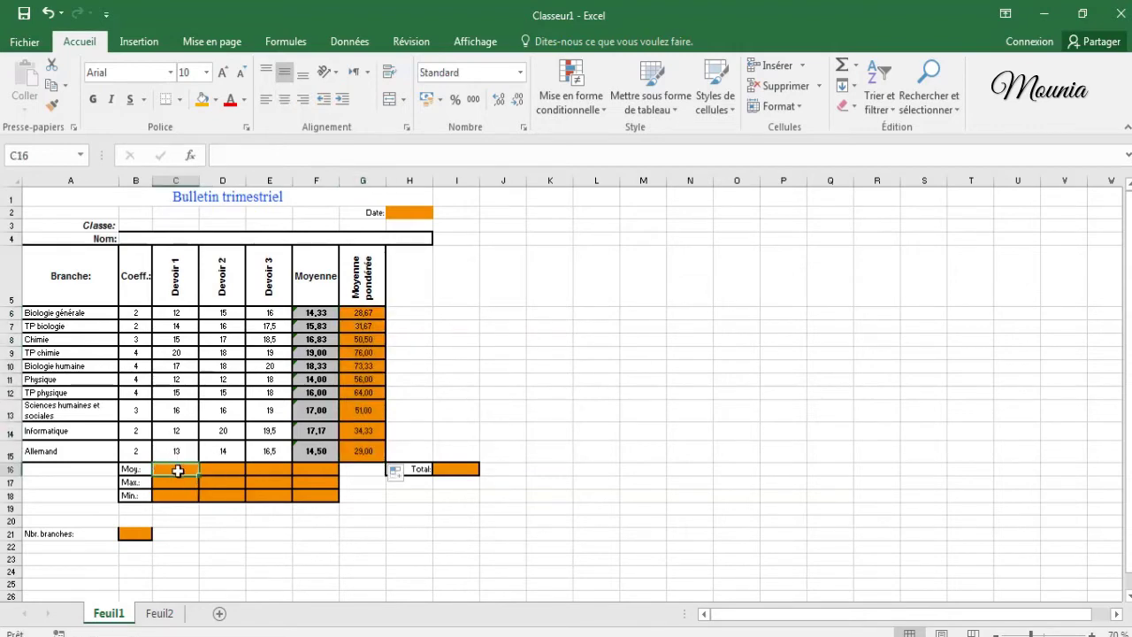
Fill the Moy. row C16:E16 with =MOYENNE(C6:C15) and centre the Moy., Max., Min. rows
type("=mo")
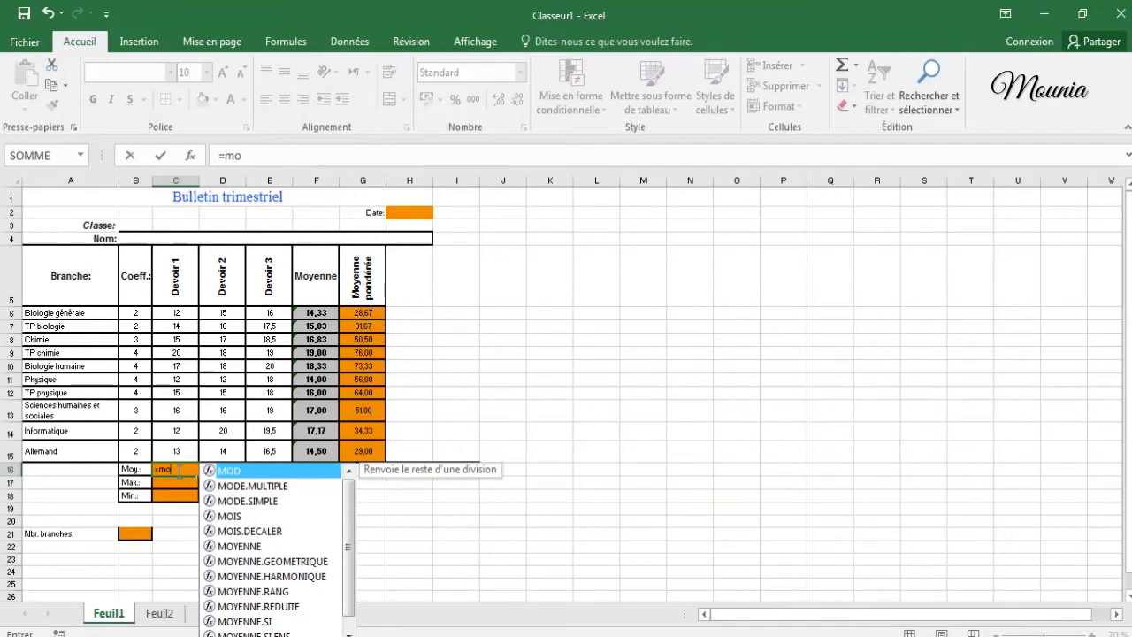
type("yee")
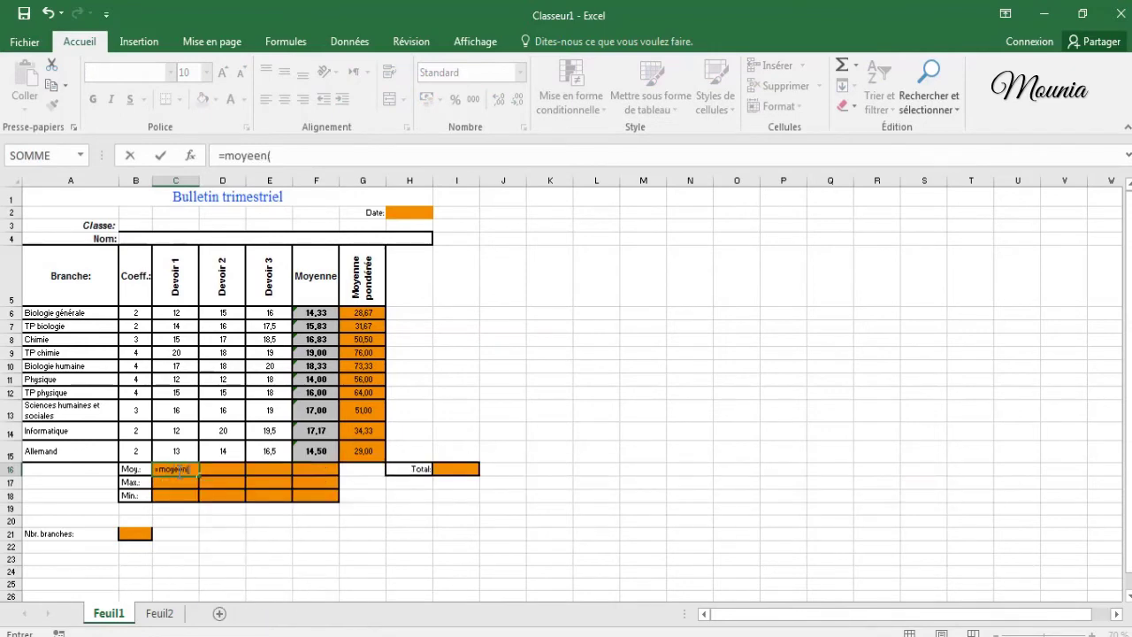
key("BackSpace")
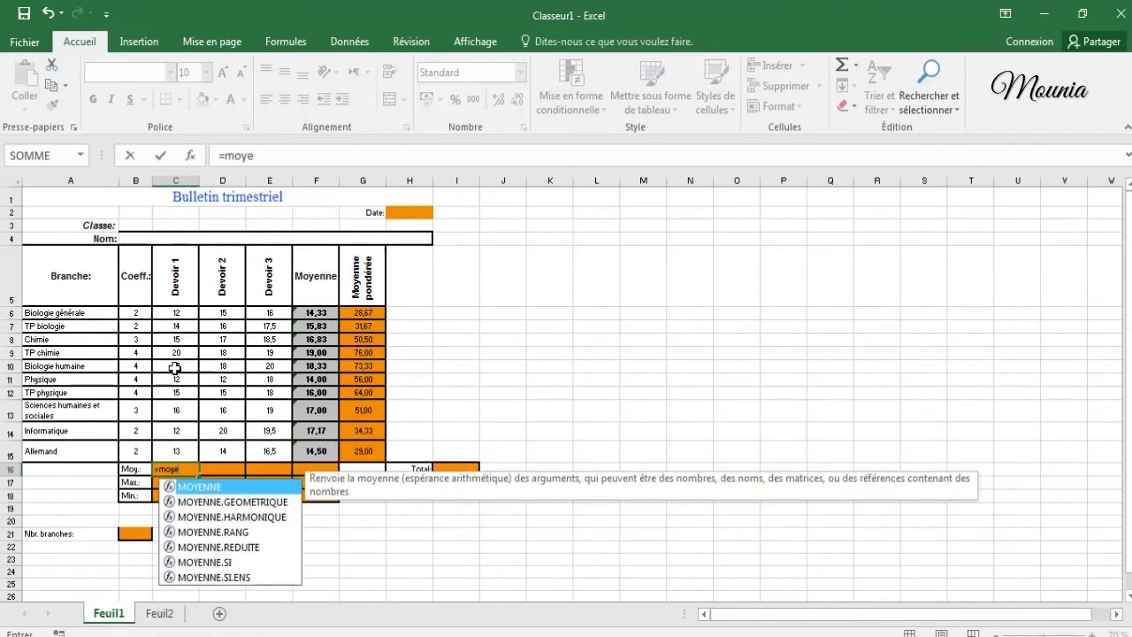
type("(")
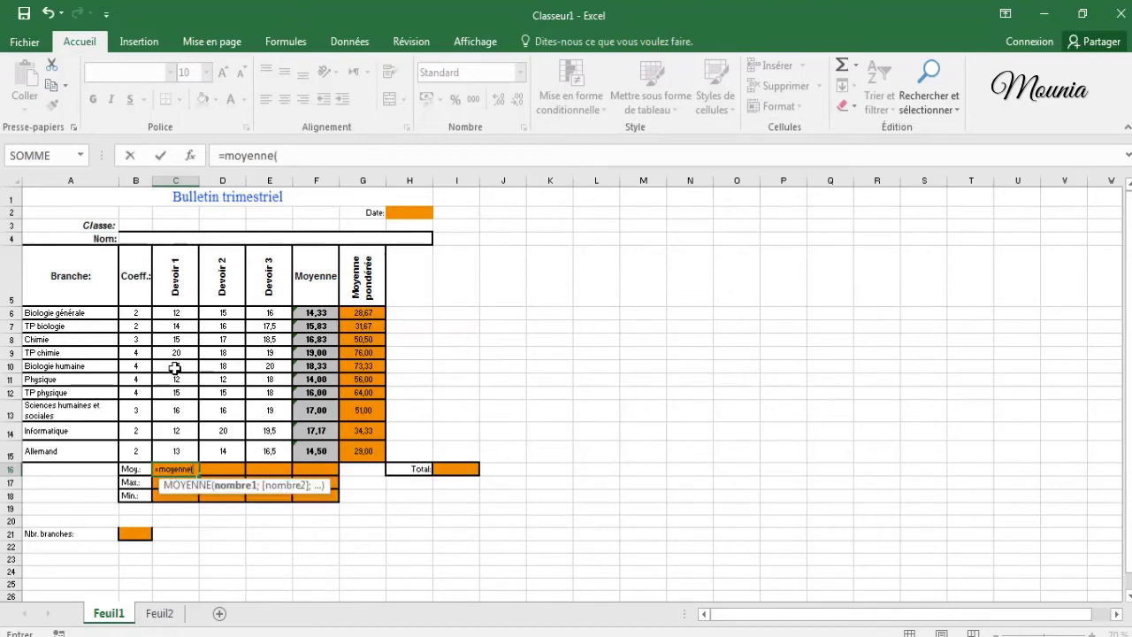
left_click_drag(179, 315, 180, 453)
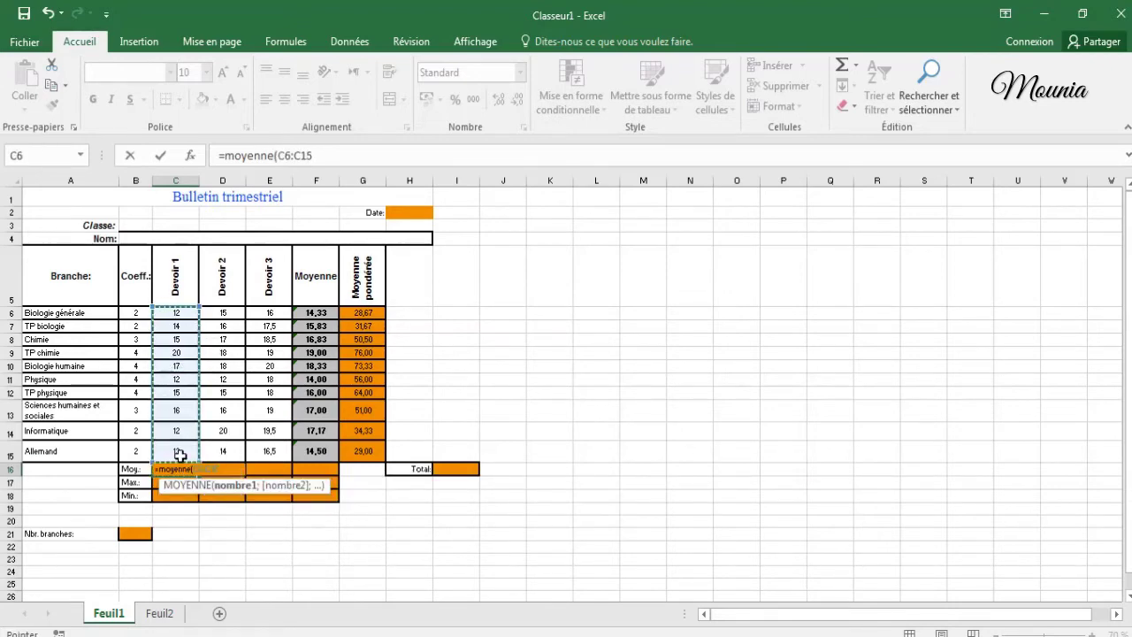
left_click(160, 155)
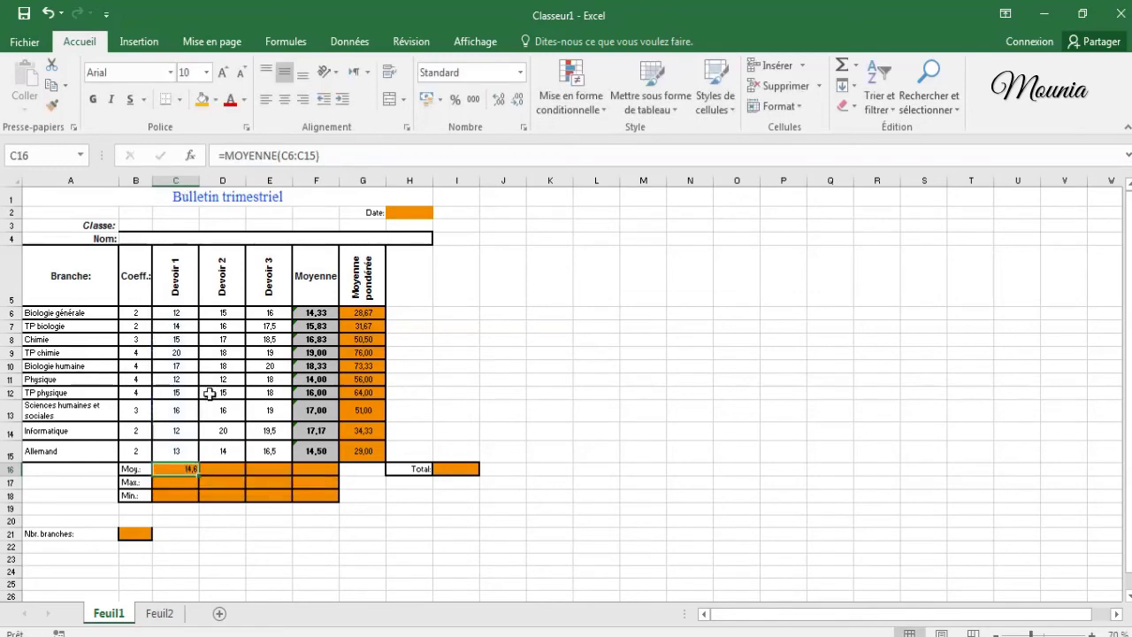
left_click_drag(200, 474, 276, 470)
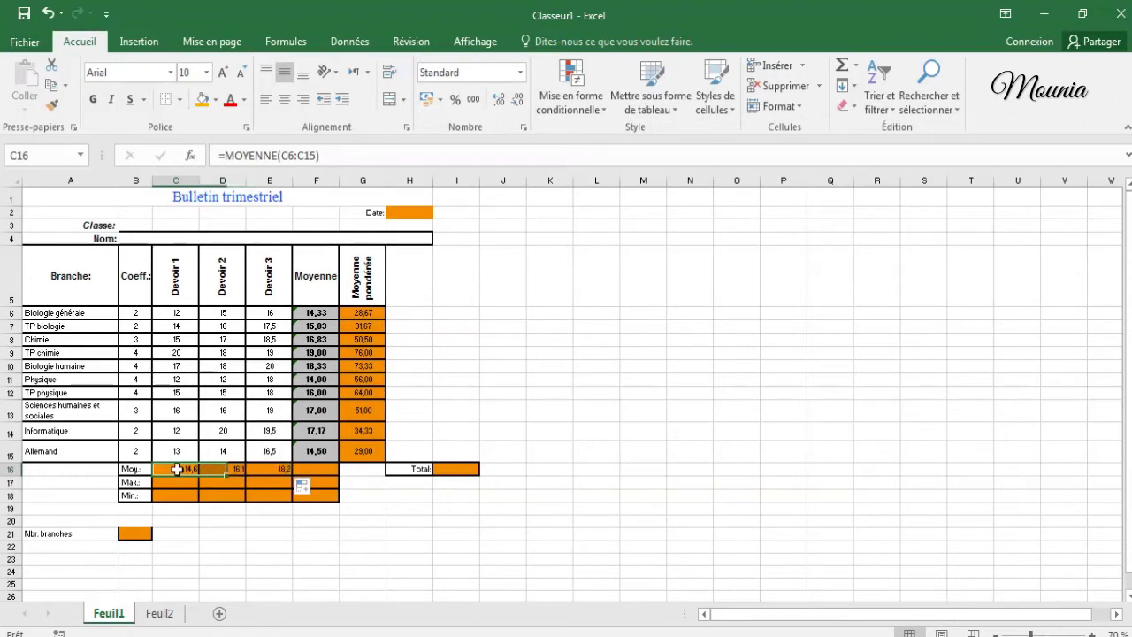
left_click_drag(184, 466, 269, 495)
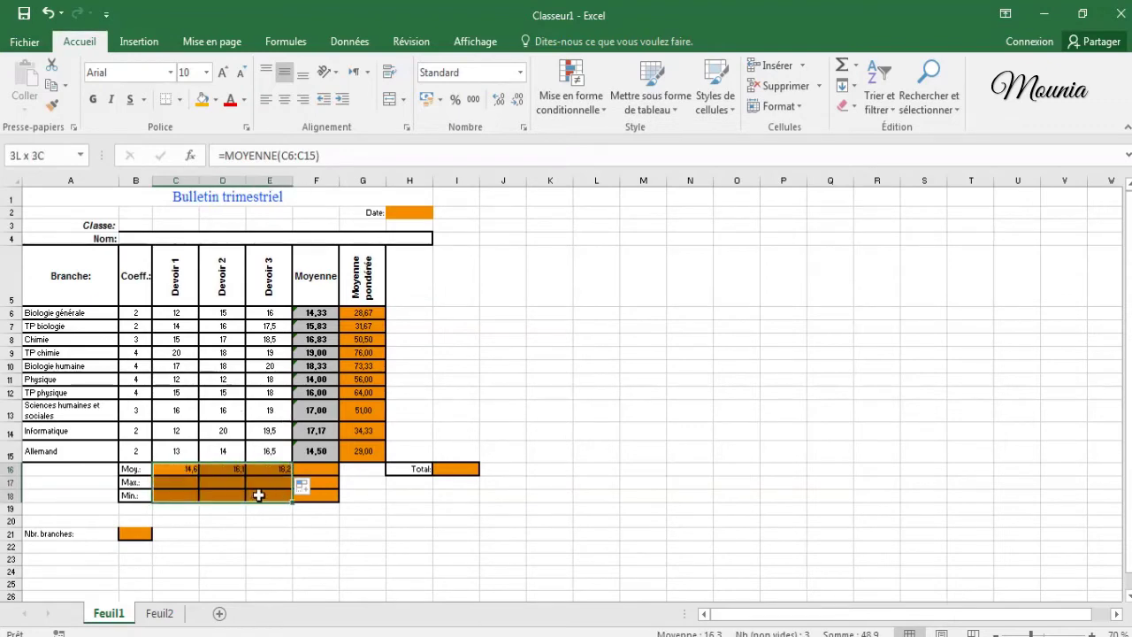
left_click(284, 100)
Enter =MAX(C6:C15) in C17 and fill it right to E17
left_click(181, 484)
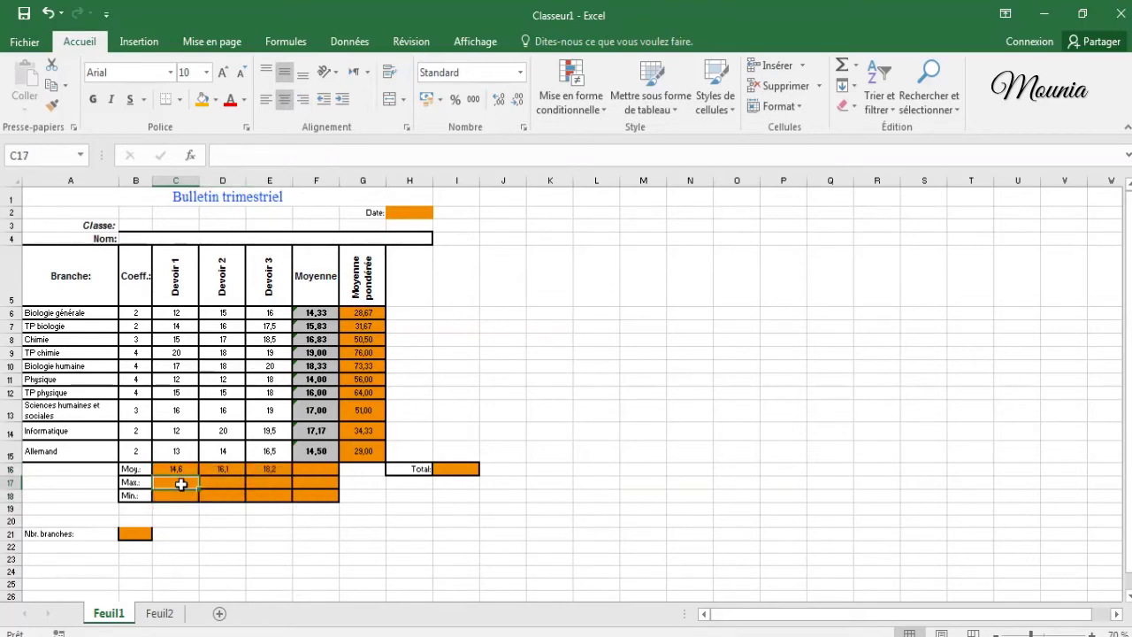
type("=")
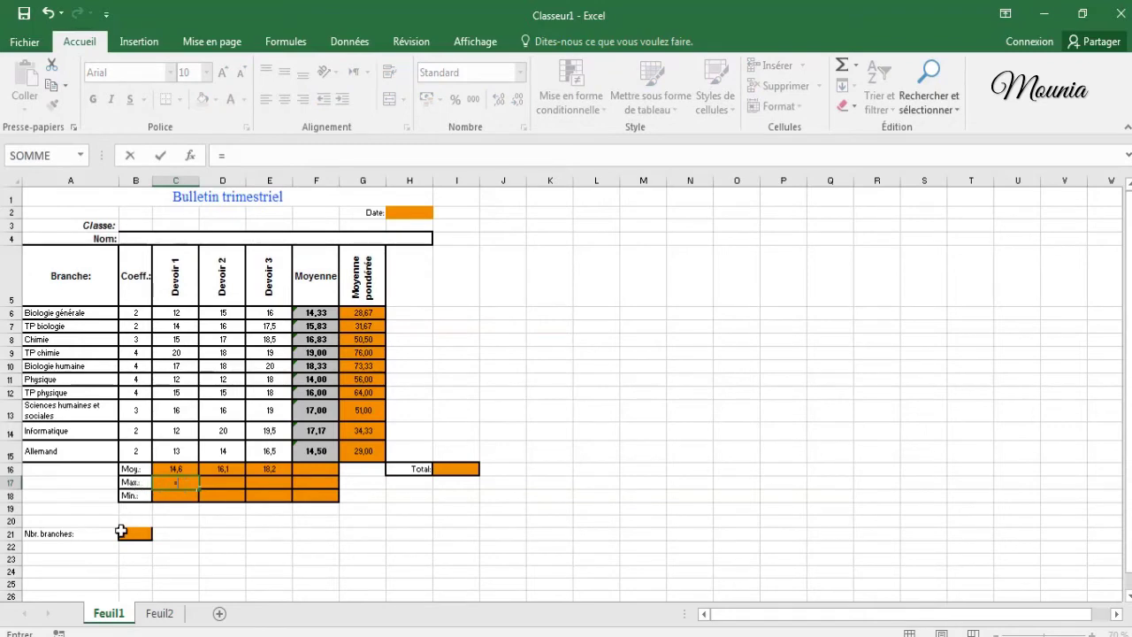
type("ma")
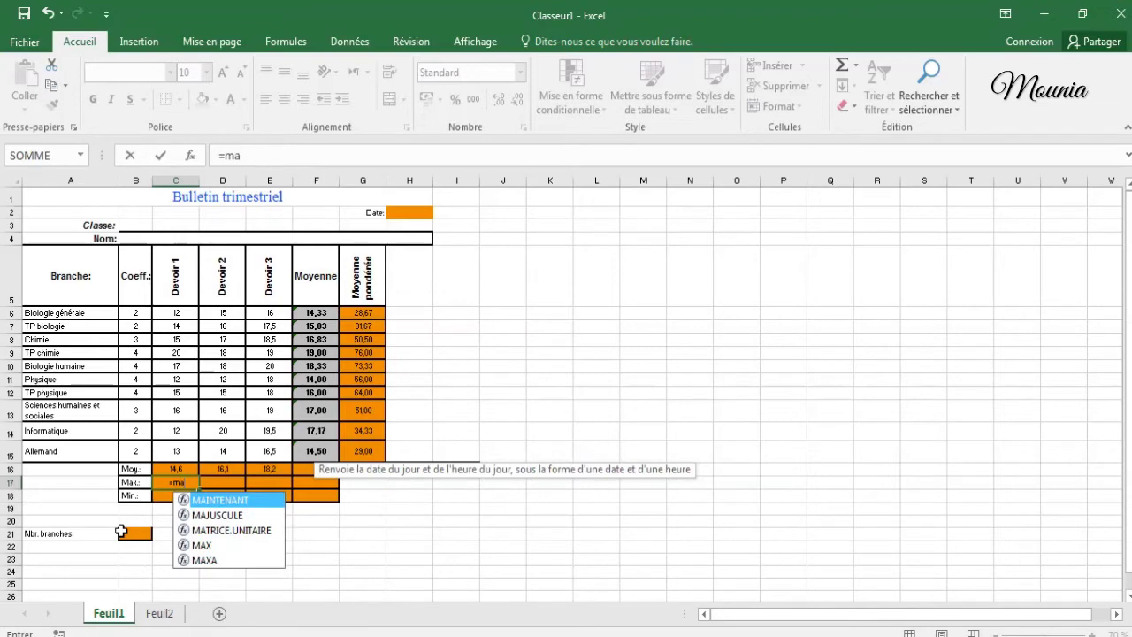
type("x")
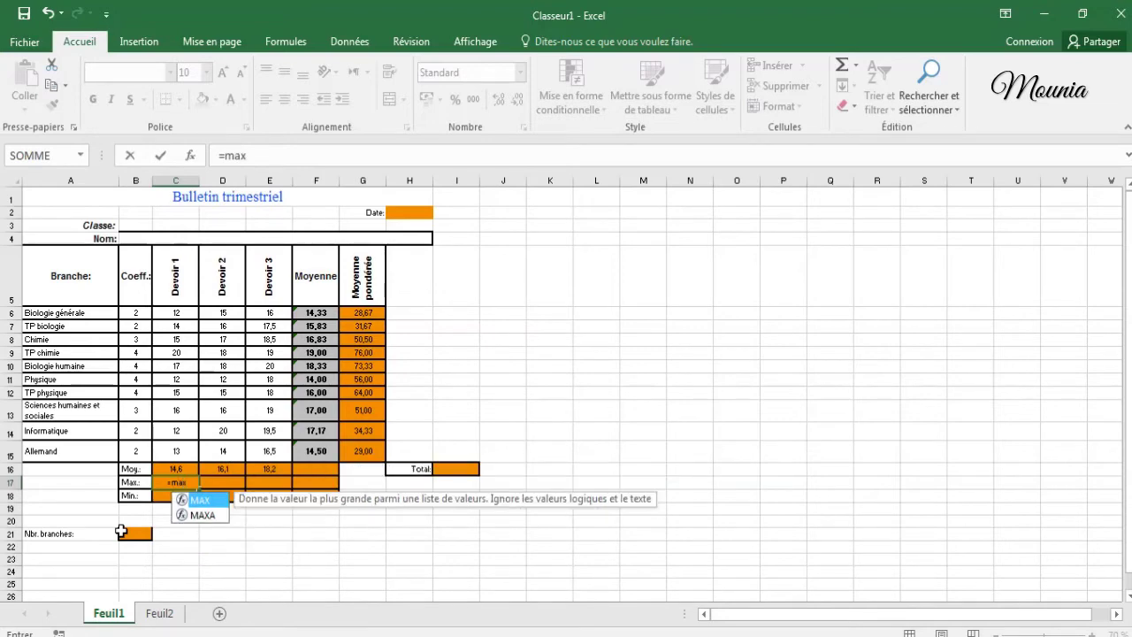
type("(")
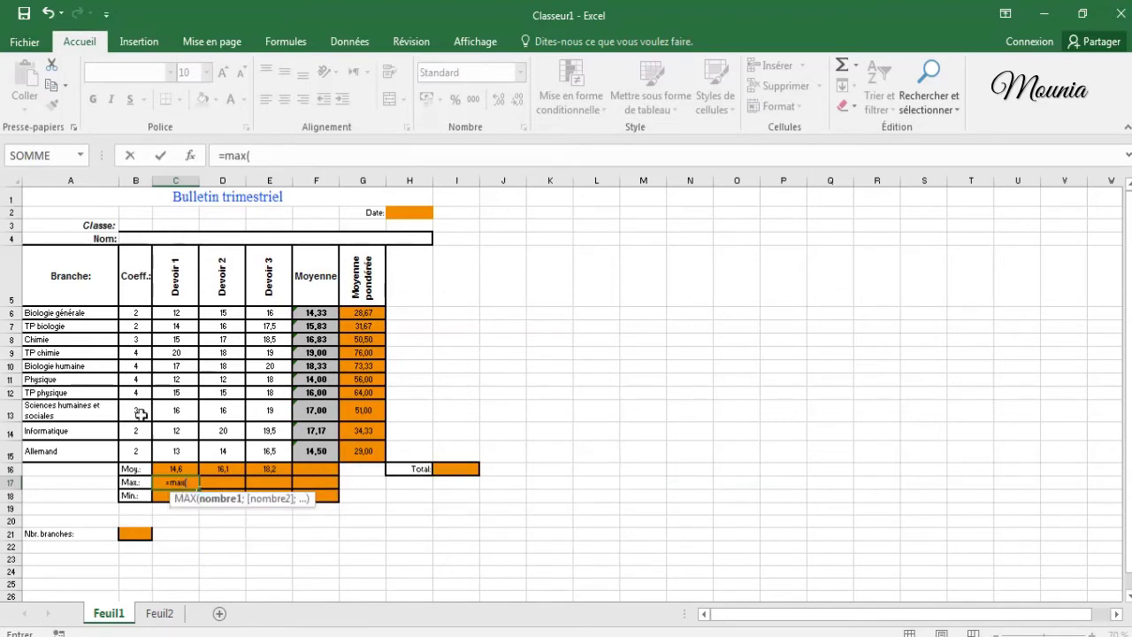
left_click_drag(176, 313, 186, 454)
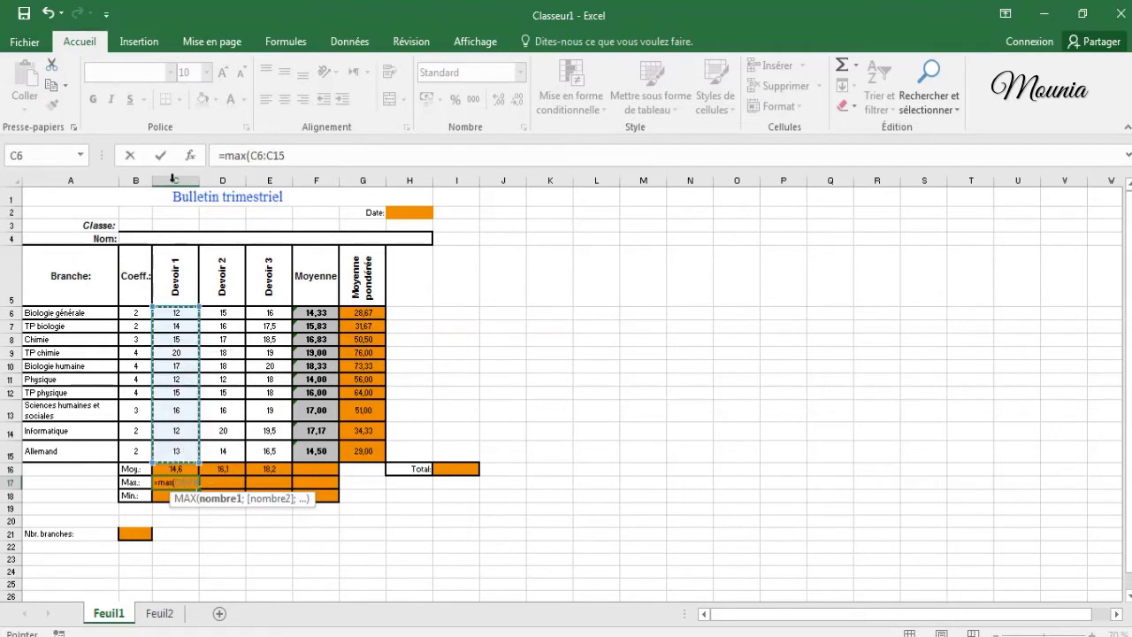
left_click(160, 156)
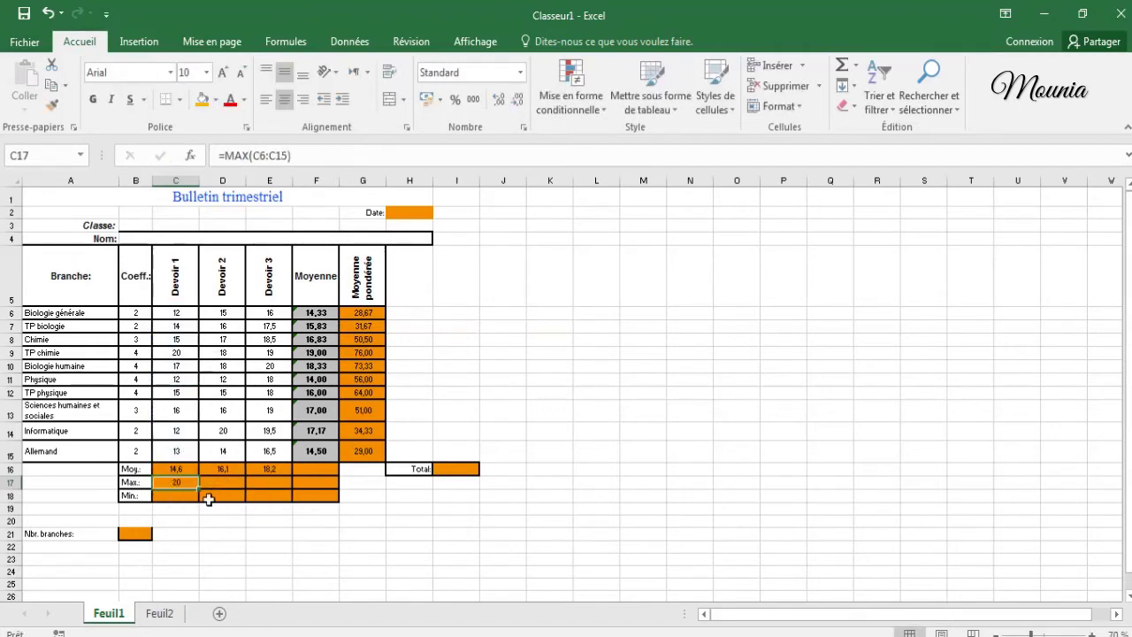
left_click_drag(200, 488, 291, 489)
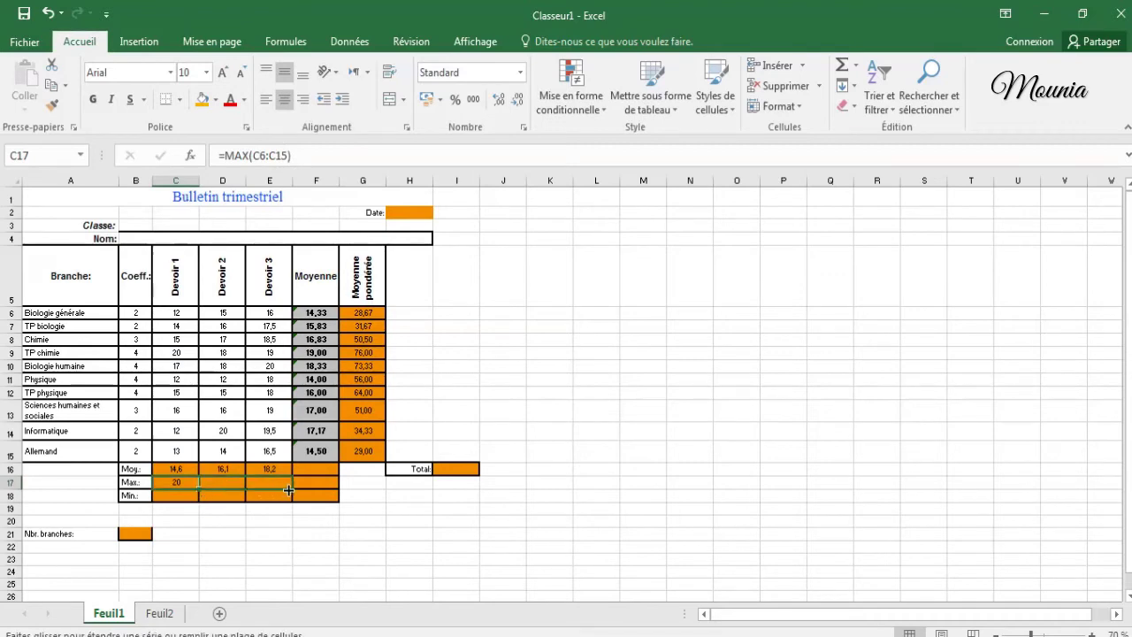
Enter =MIN(C6:C15) in C18 and fill it right to E18
left_click(174, 495)
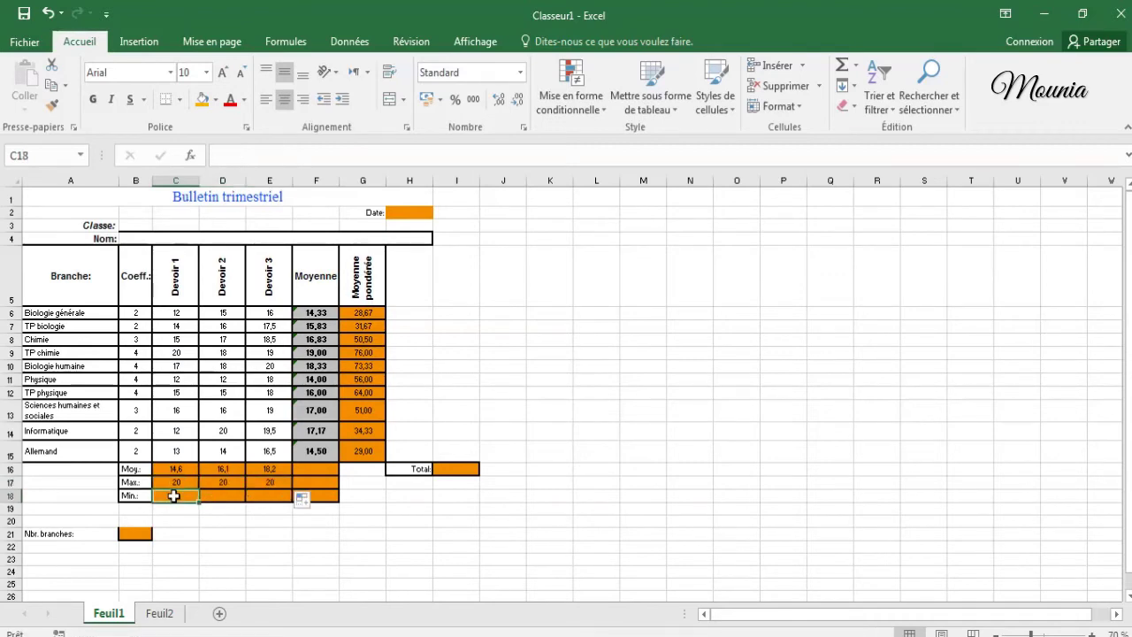
type("=")
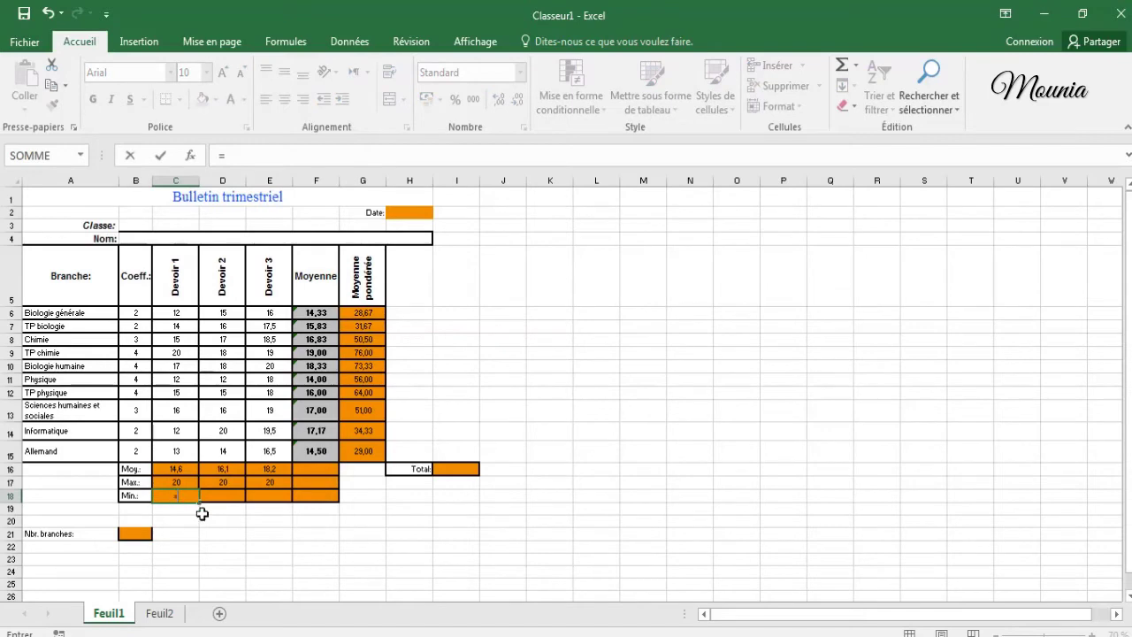
type("min")
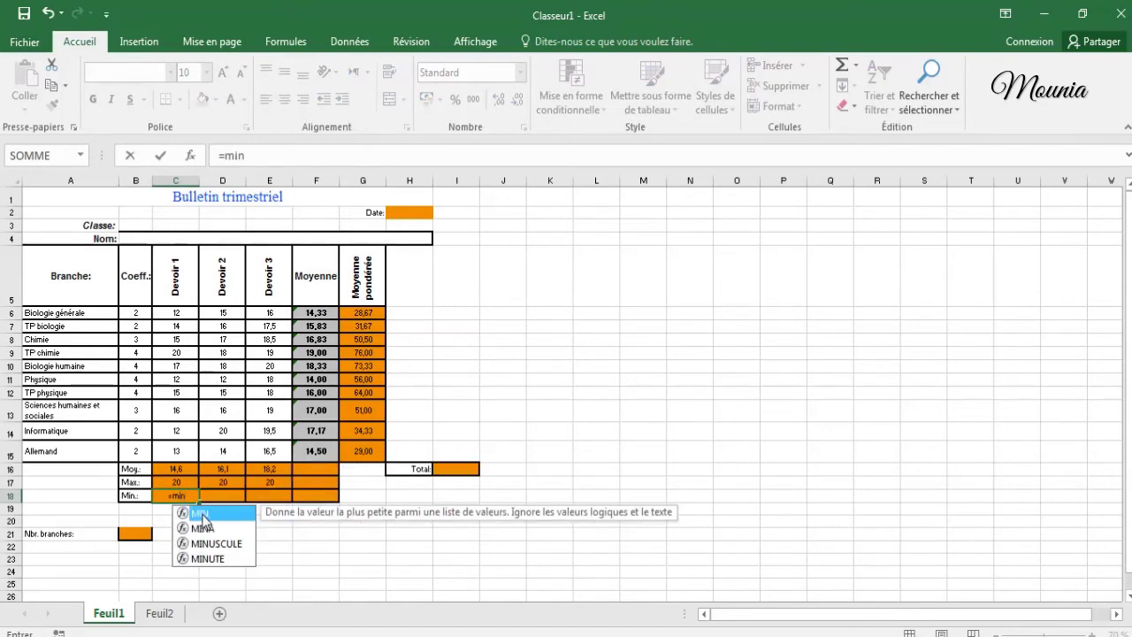
type("(")
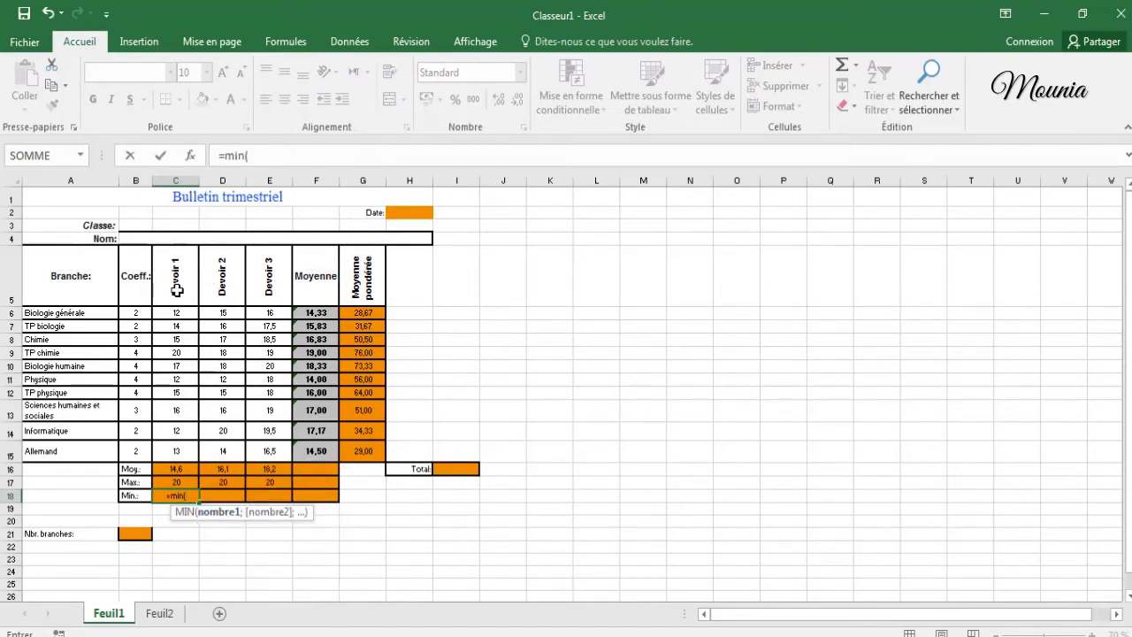
left_click_drag(171, 308, 178, 452)
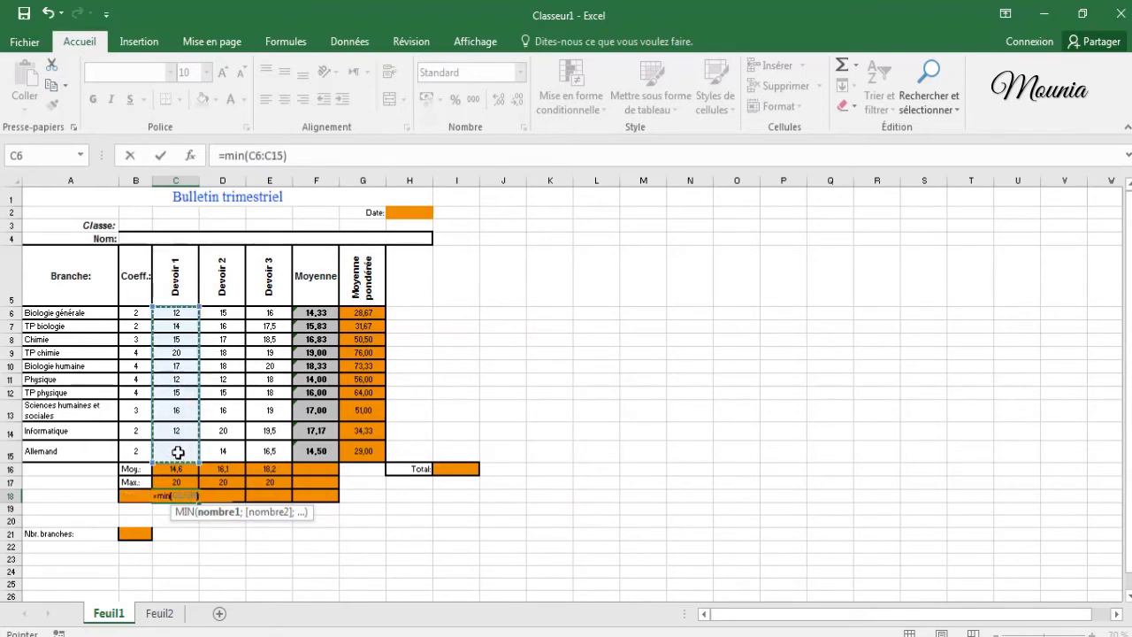
type(")")
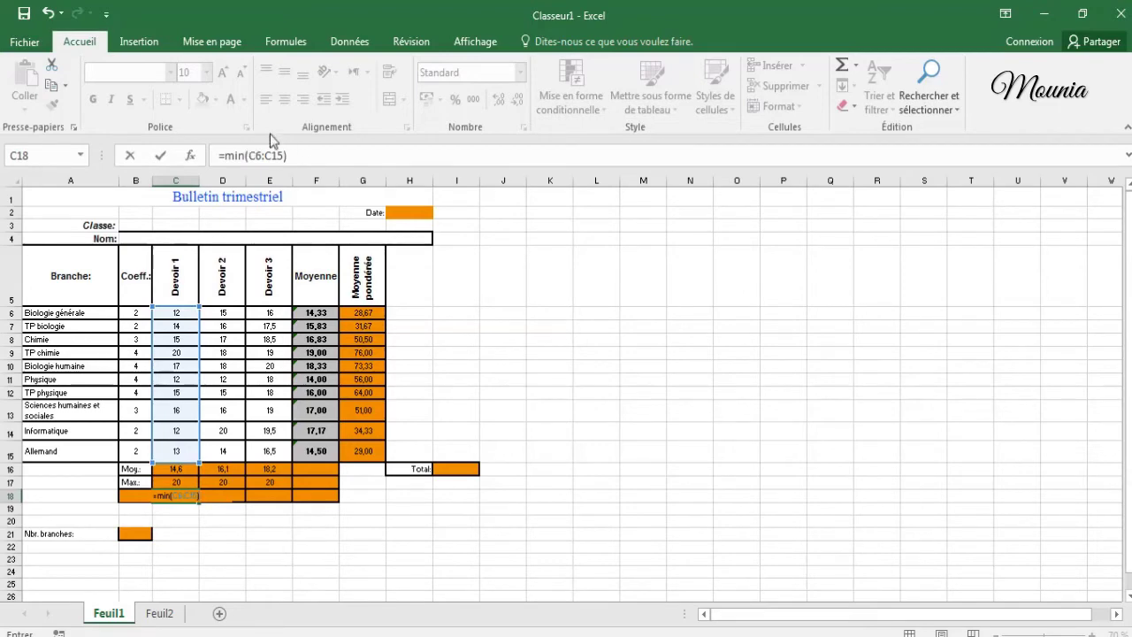
left_click(161, 156)
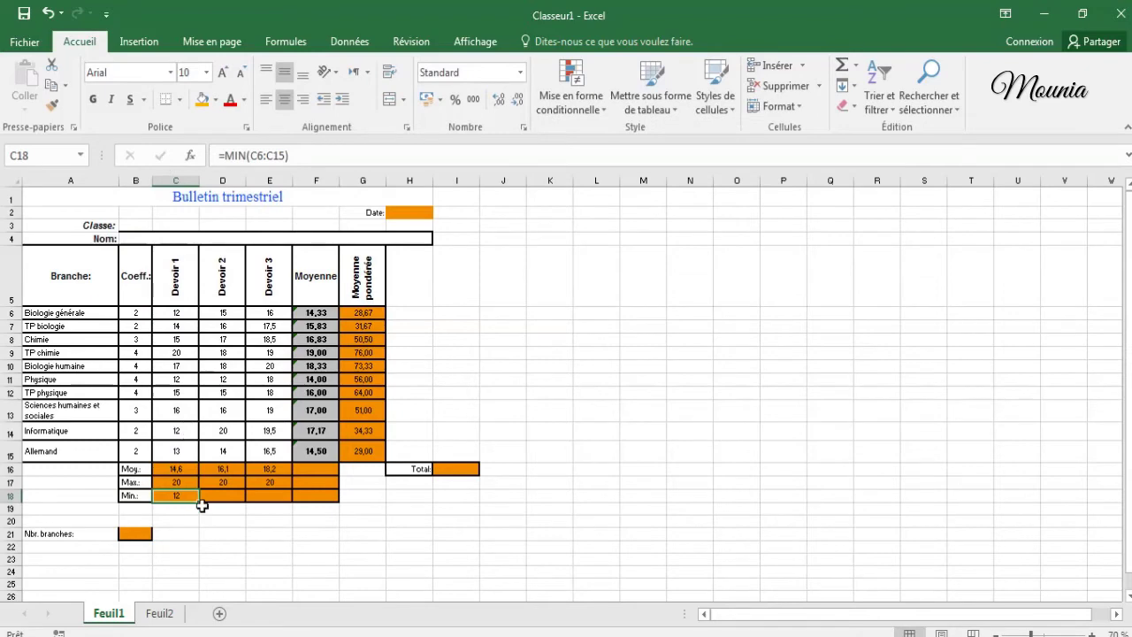
left_click_drag(200, 502, 275, 502)
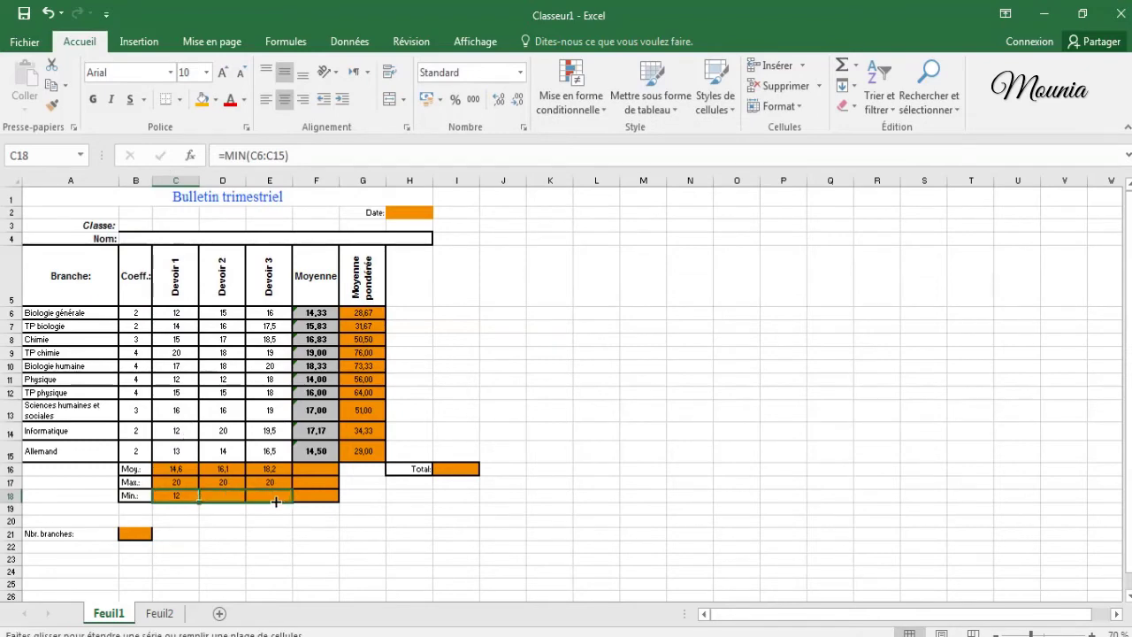
Enter =NB(B6:B15) in B21 to count the 10 subjects, centred
left_click(135, 537)
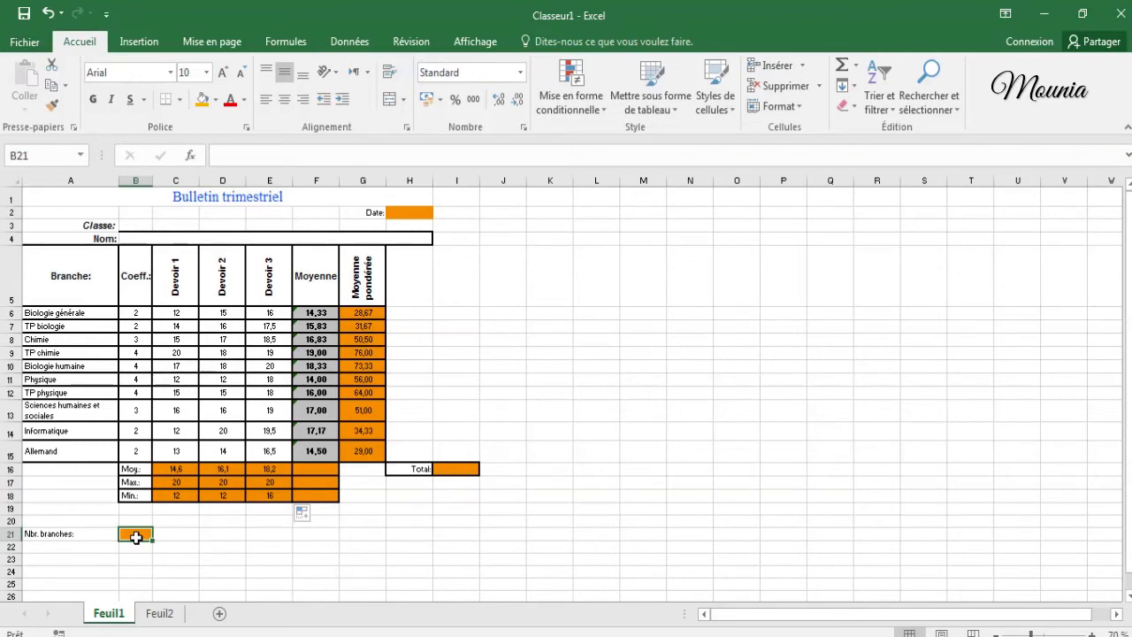
type("=")
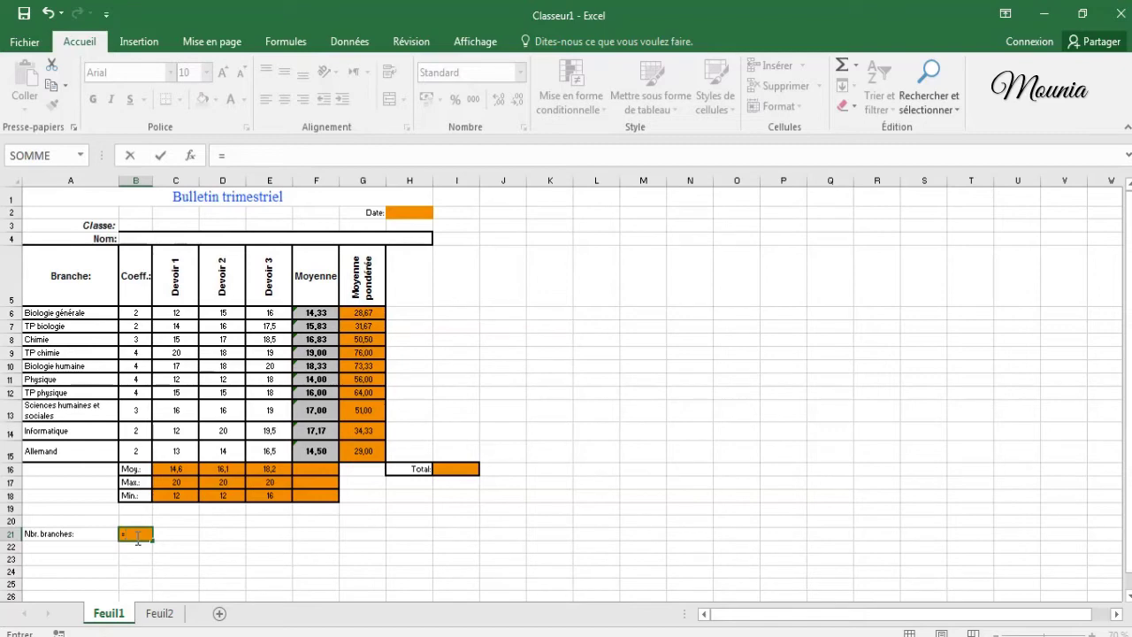
type("nb")
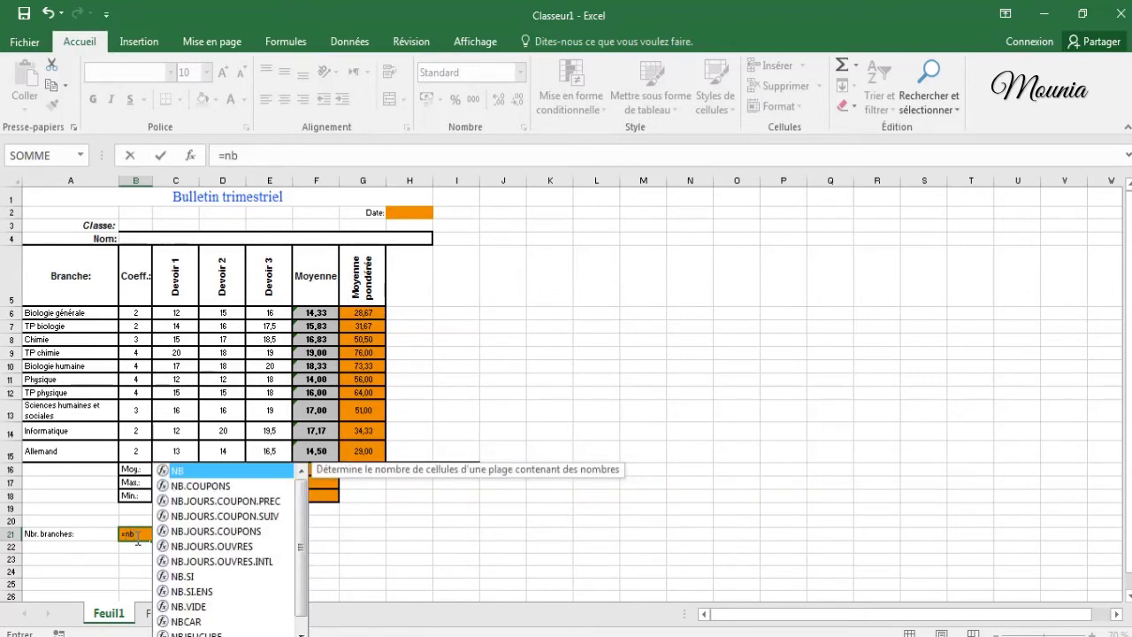
type("(")
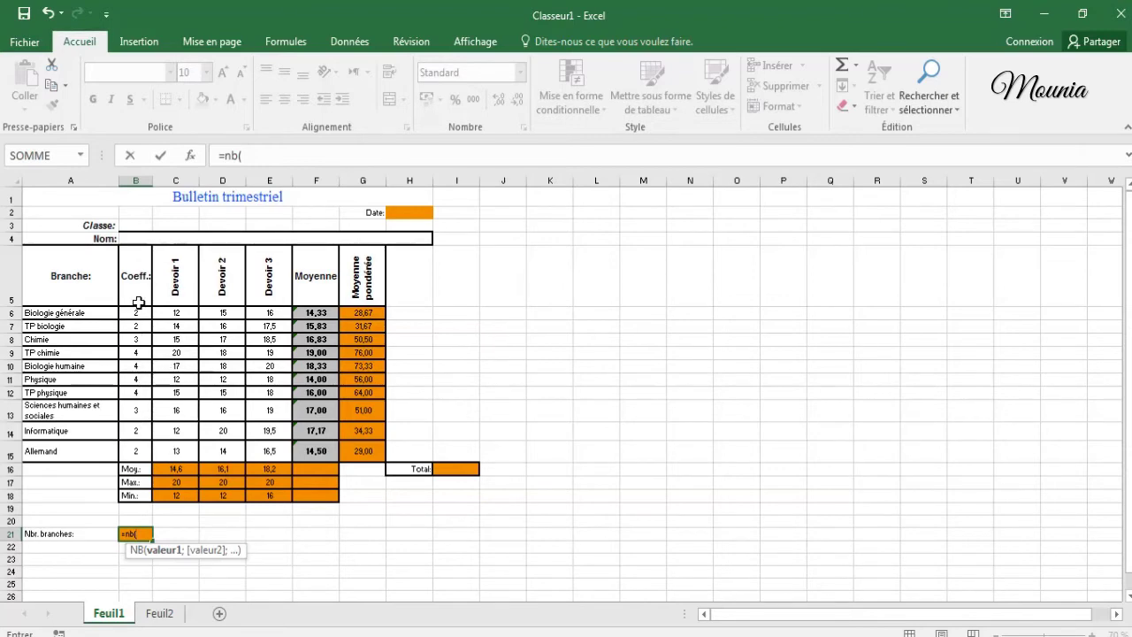
left_click_drag(132, 311, 139, 456)
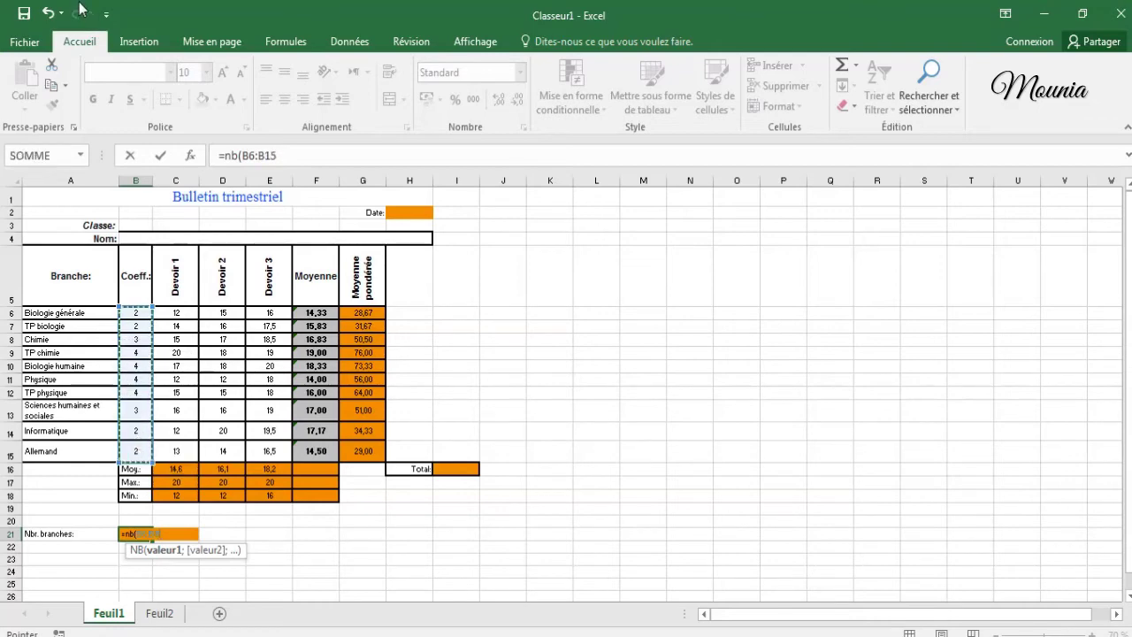
left_click(160, 157)
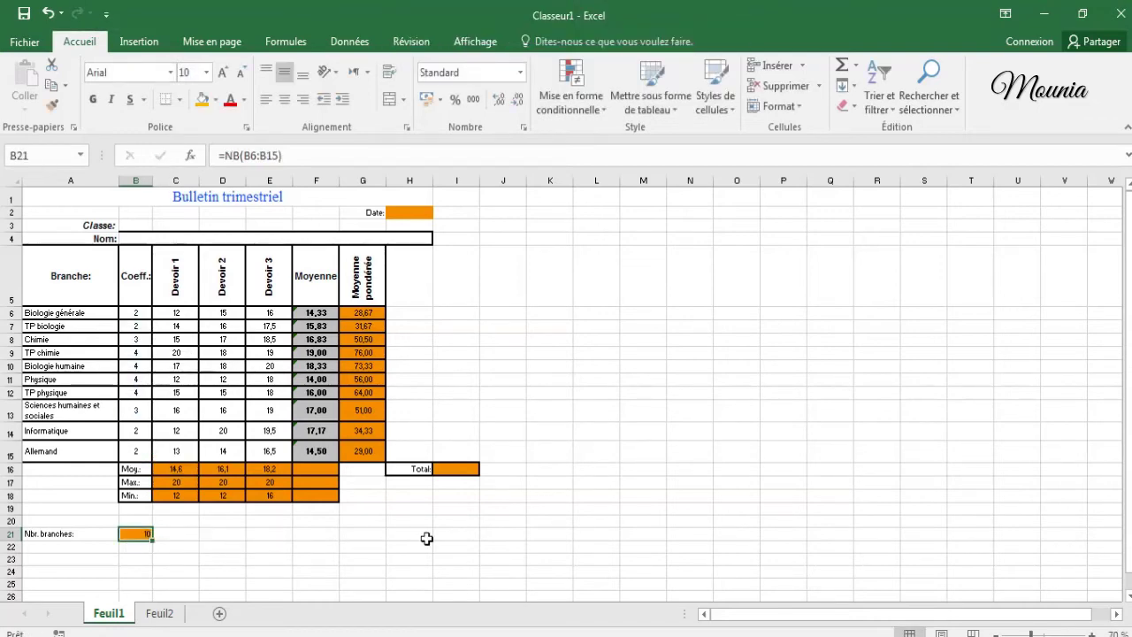
left_click(284, 100)
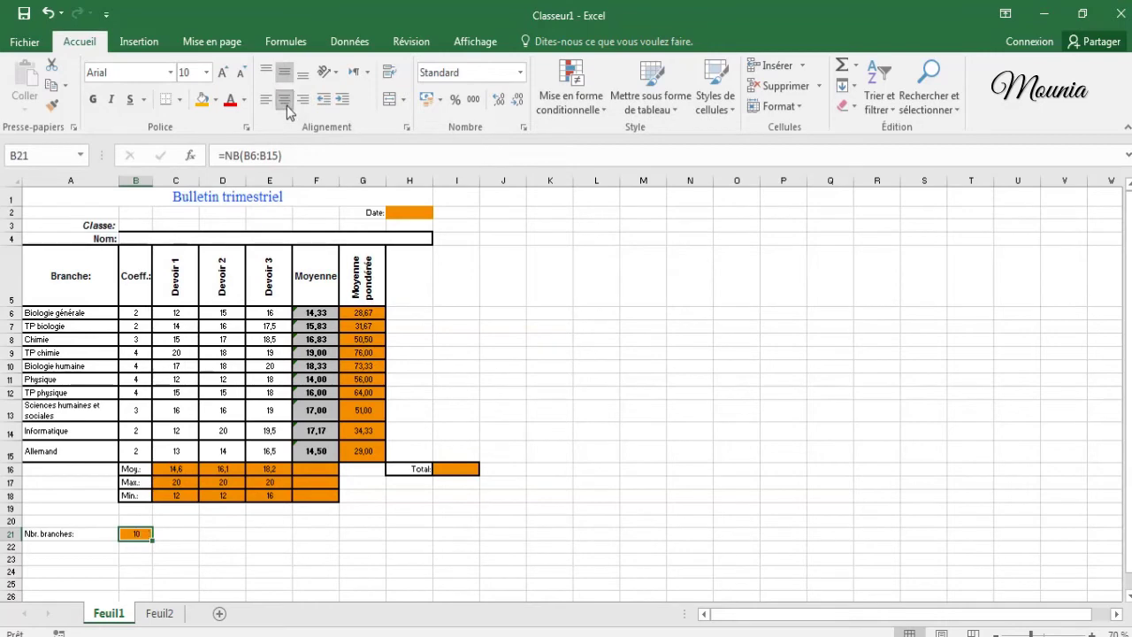
Enter =SOMME(C16:E16) in I16 to total the three Devoir averages (48,9)
left_click(466, 471)
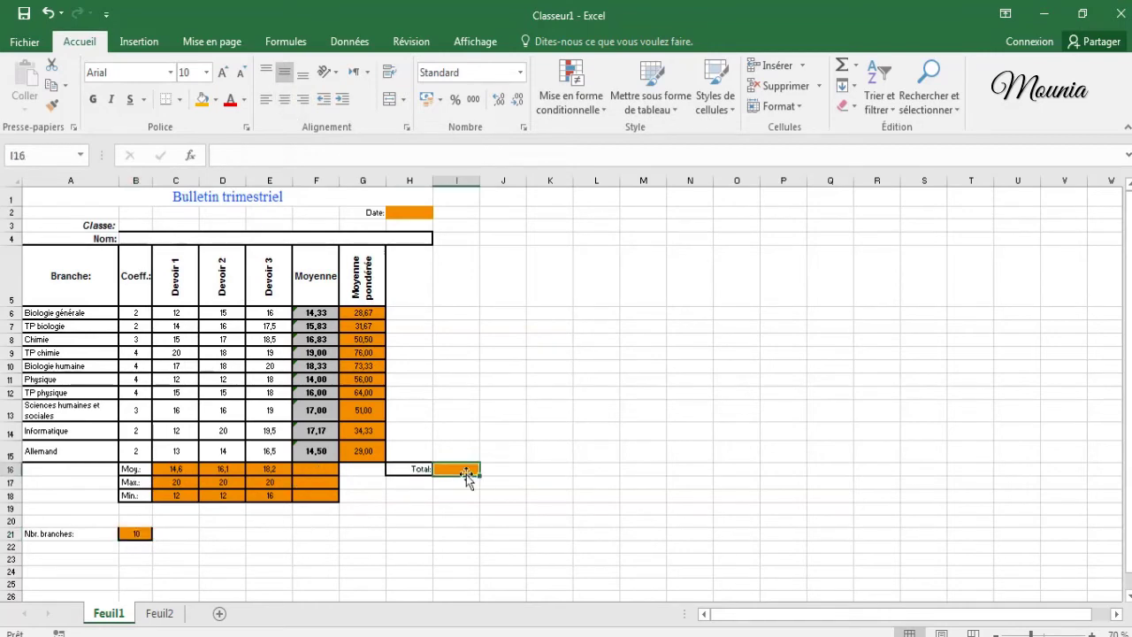
type("=")
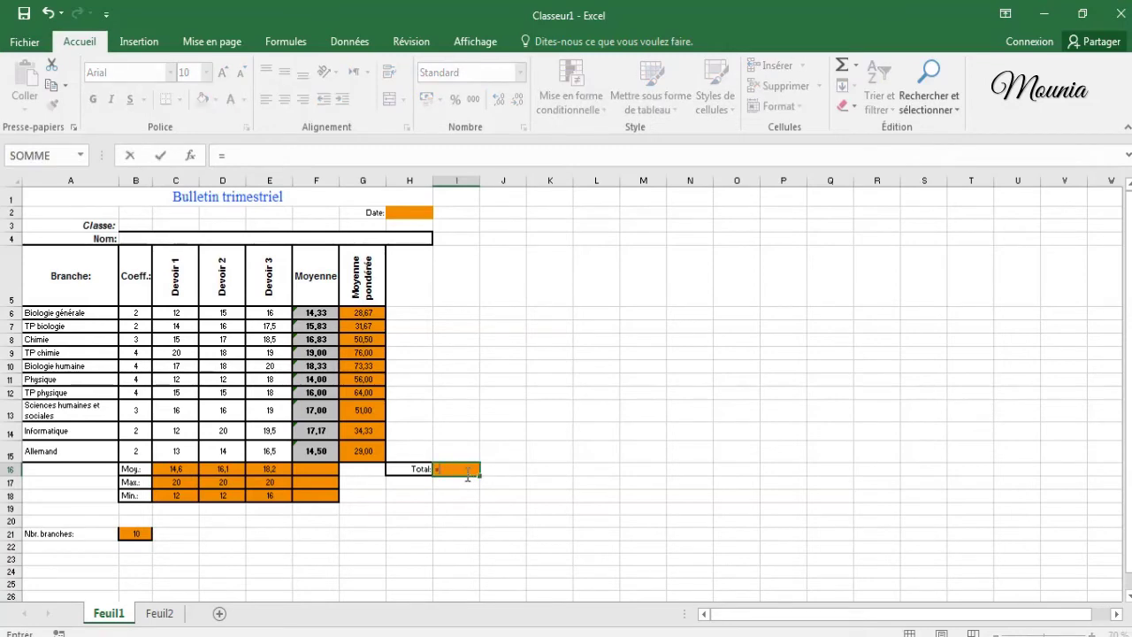
type("somm")
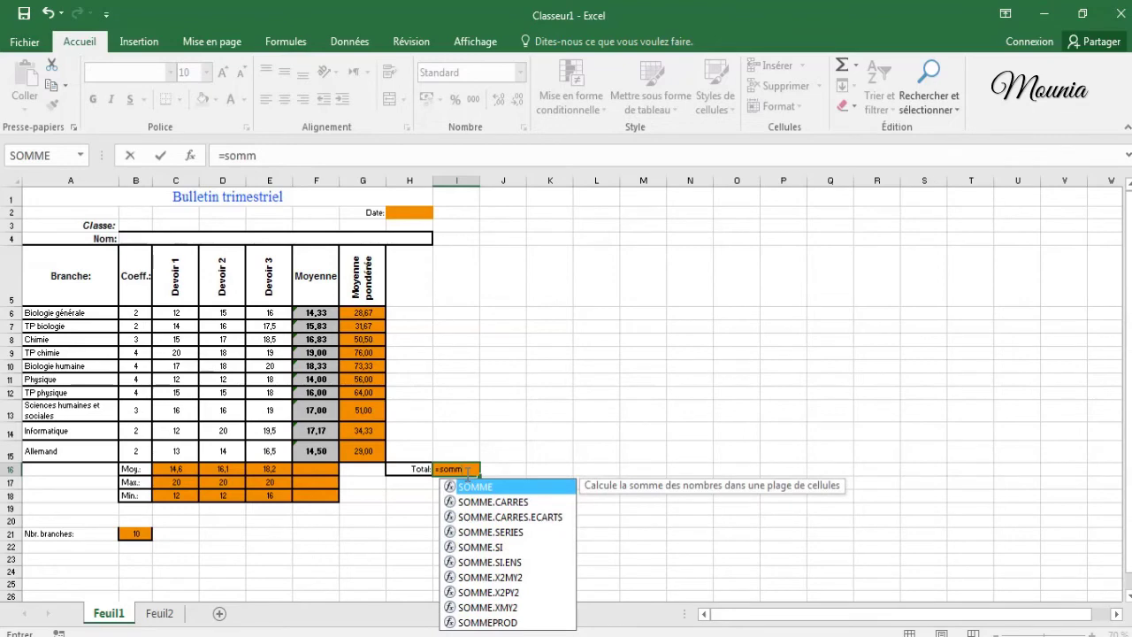
type("(")
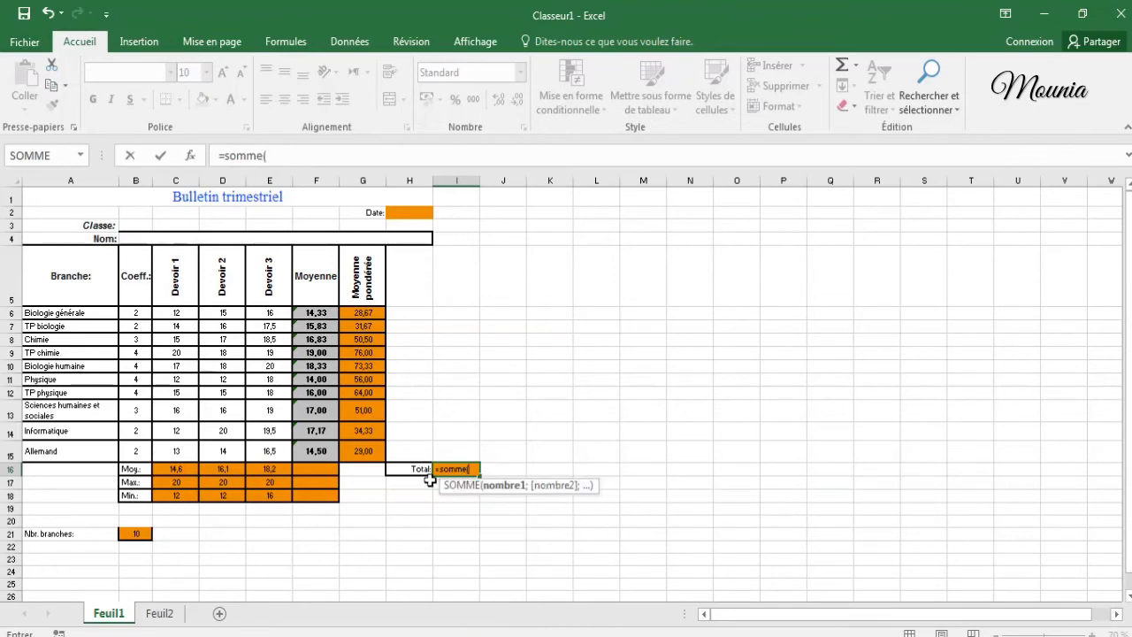
left_click_drag(168, 468, 270, 466)
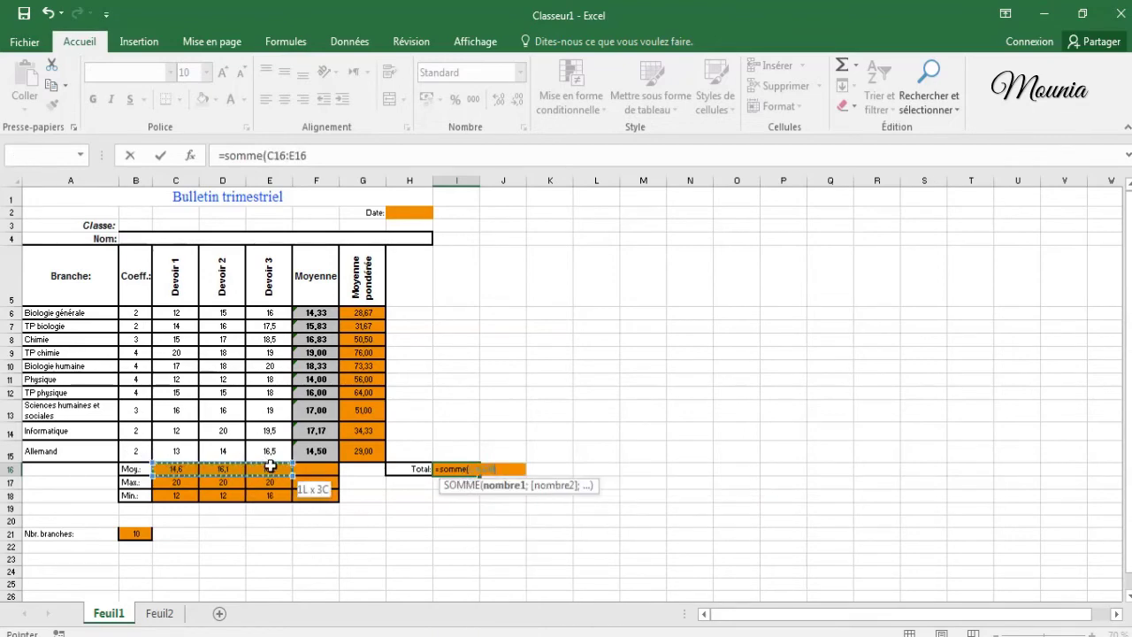
left_click(160, 157)
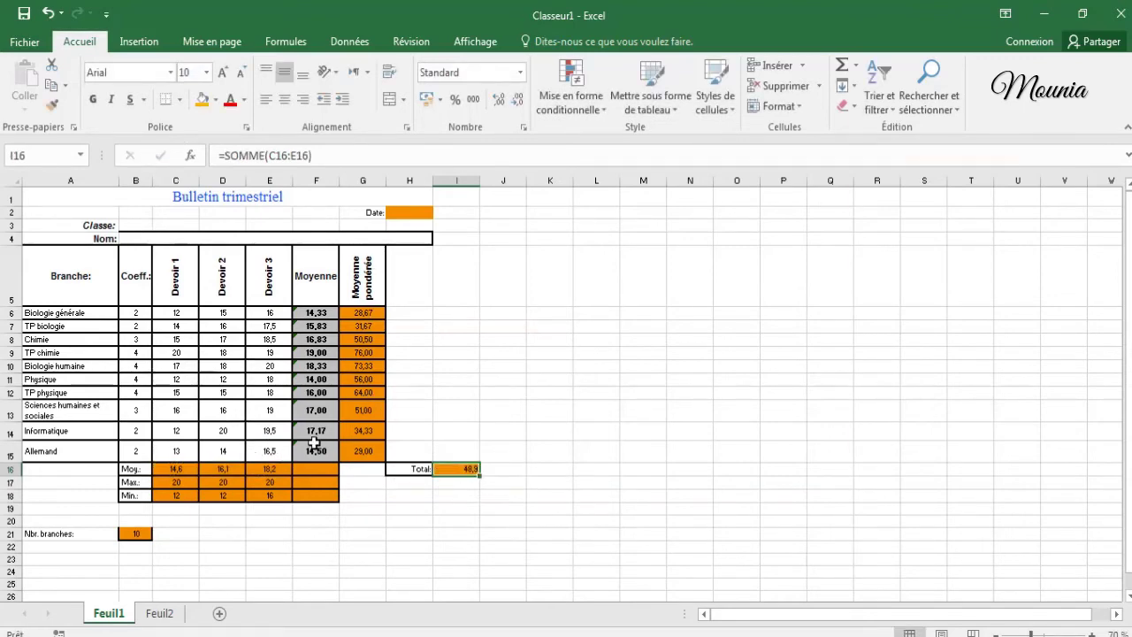
Switch to Feuil2 and widen column A so the C.A. Magasin A–E labels fit
left_click(168, 616)
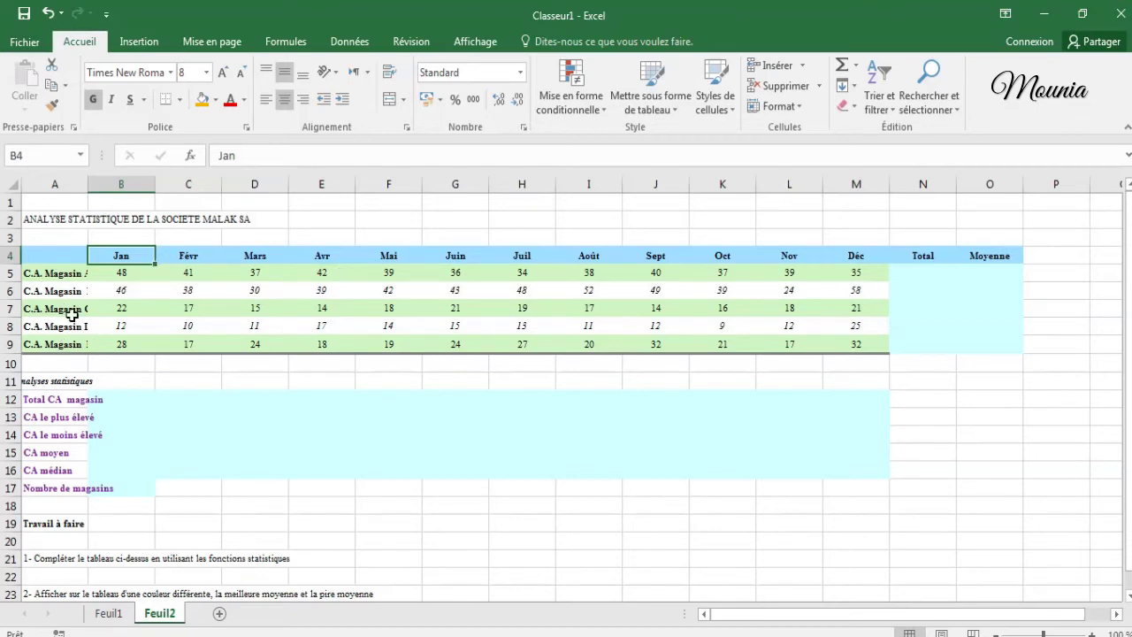
mouse_move(92, 183)
left_mouse_down()
mouse_move(507, 217)
mouse_move(889, 217)
left_mouse_up()
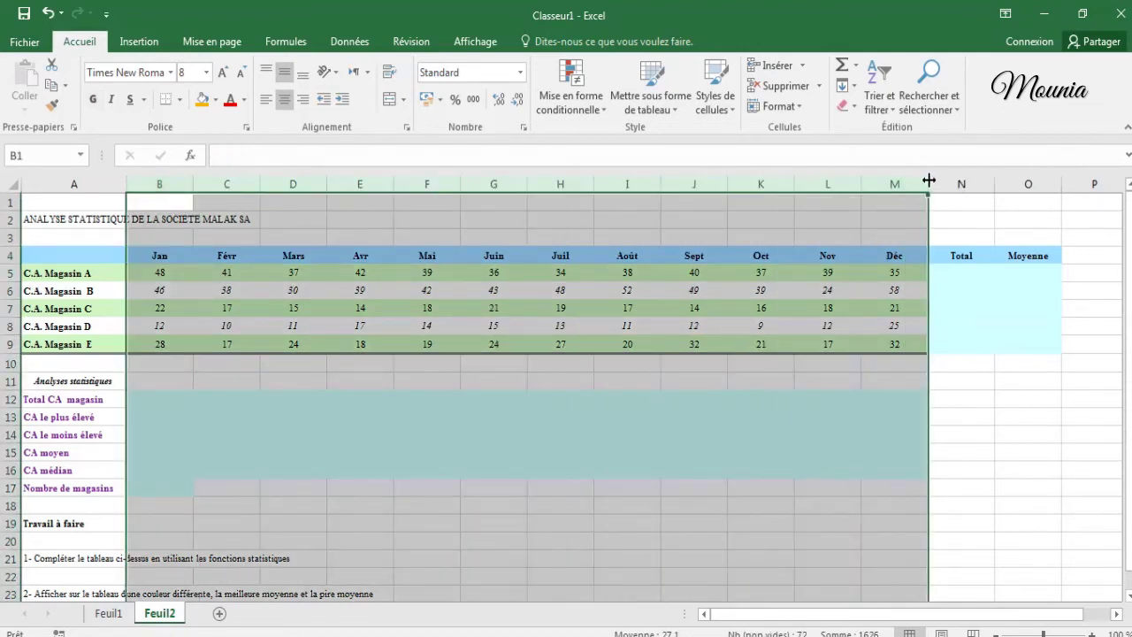
Narrow month columns B–M, then total each store in N5:N9 with =SOMME(B5:M5): 466, 508, 212, 161, 279
left_click_drag(928, 180, 919, 177)
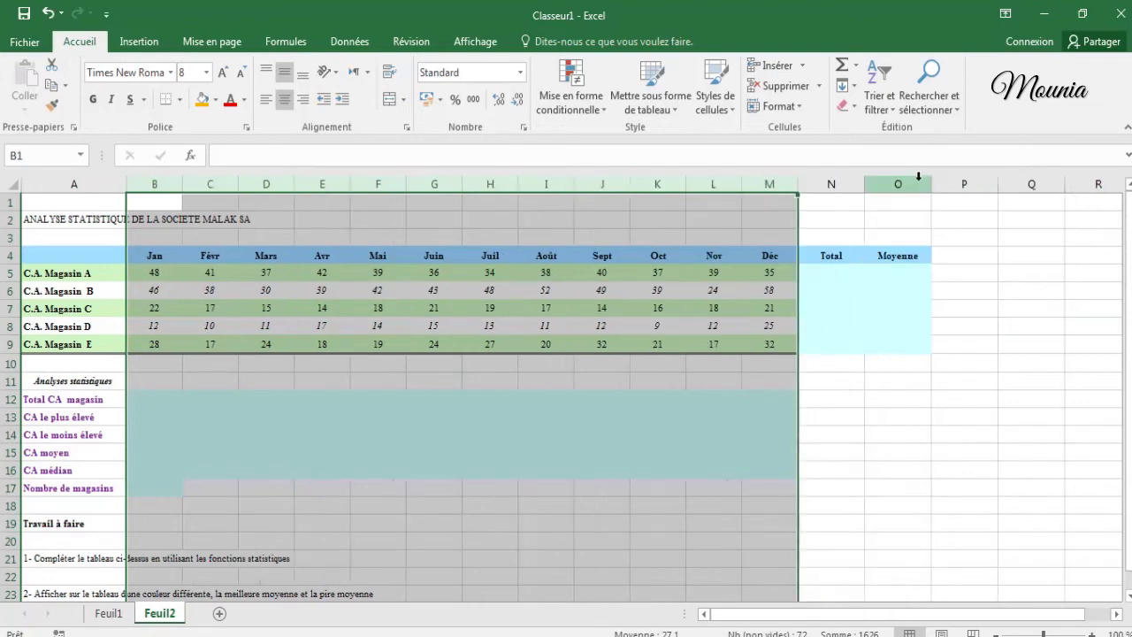
left_click(657, 360)
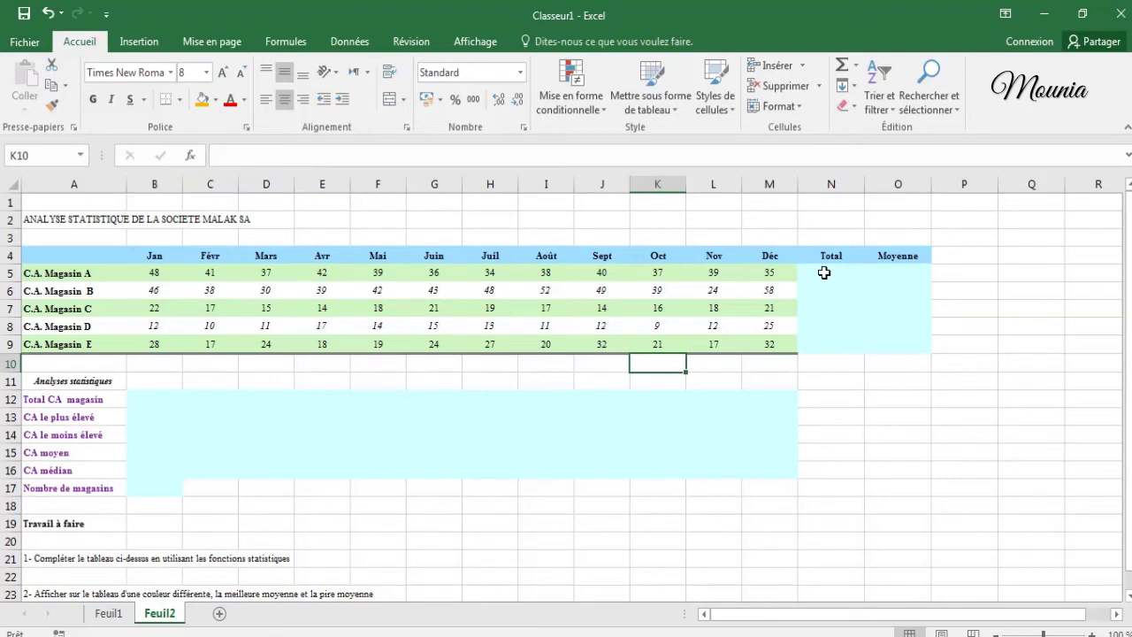
left_click(824, 273)
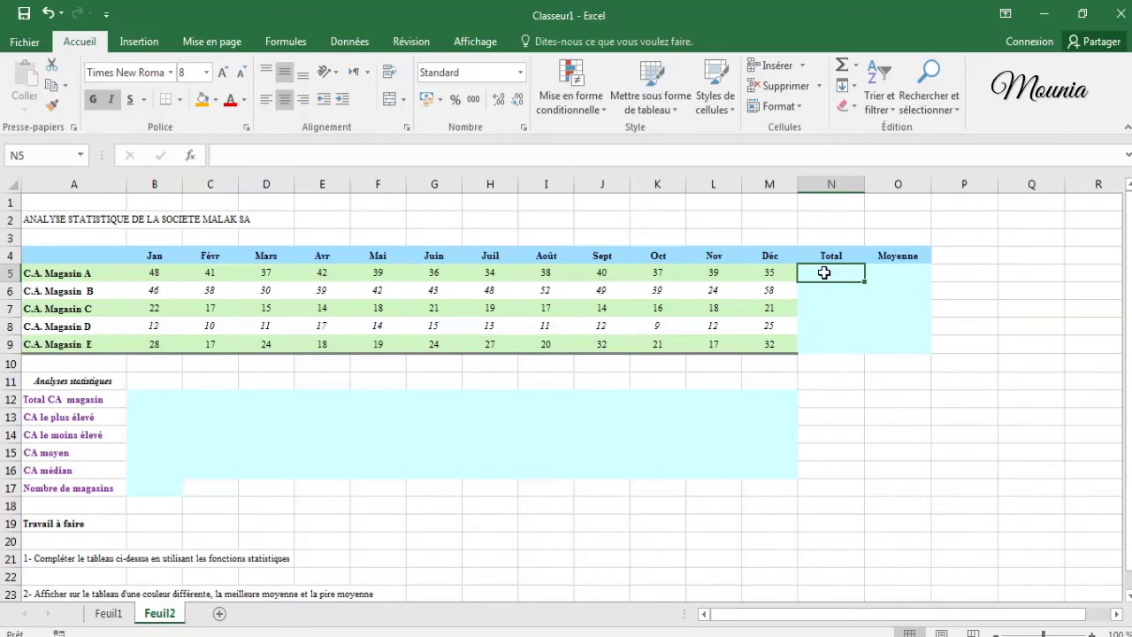
type("=")
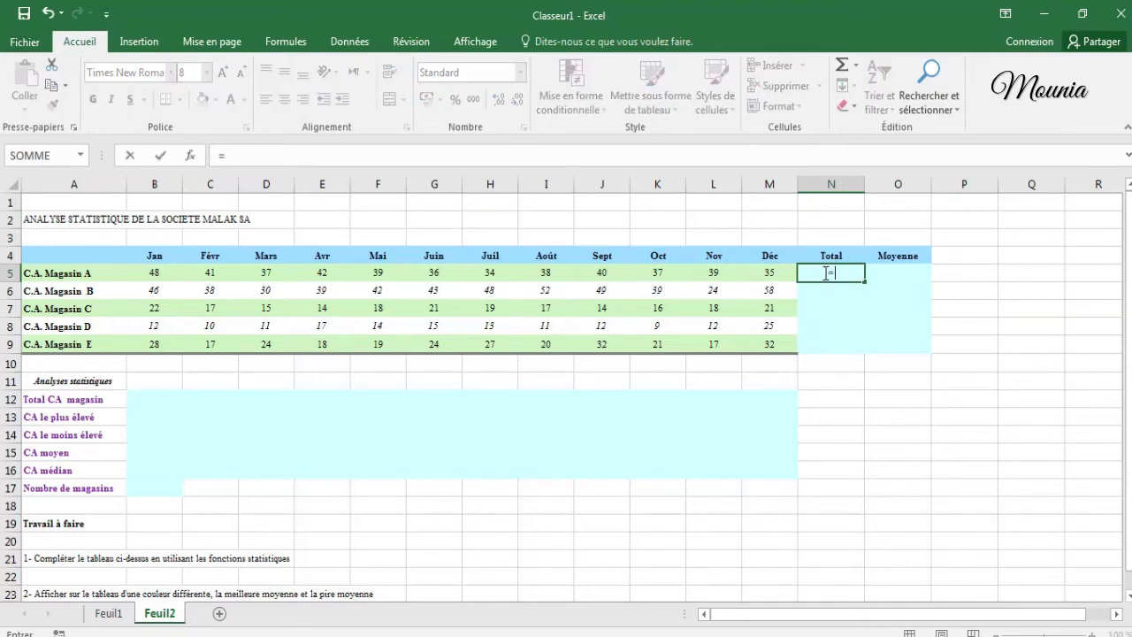
type("somme")
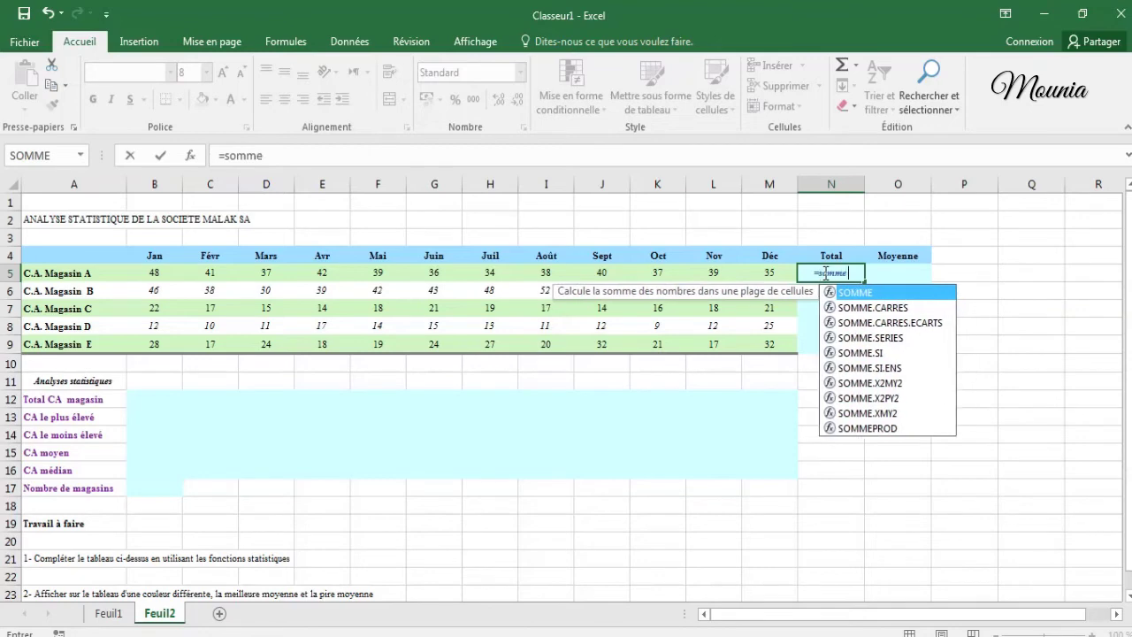
type("(")
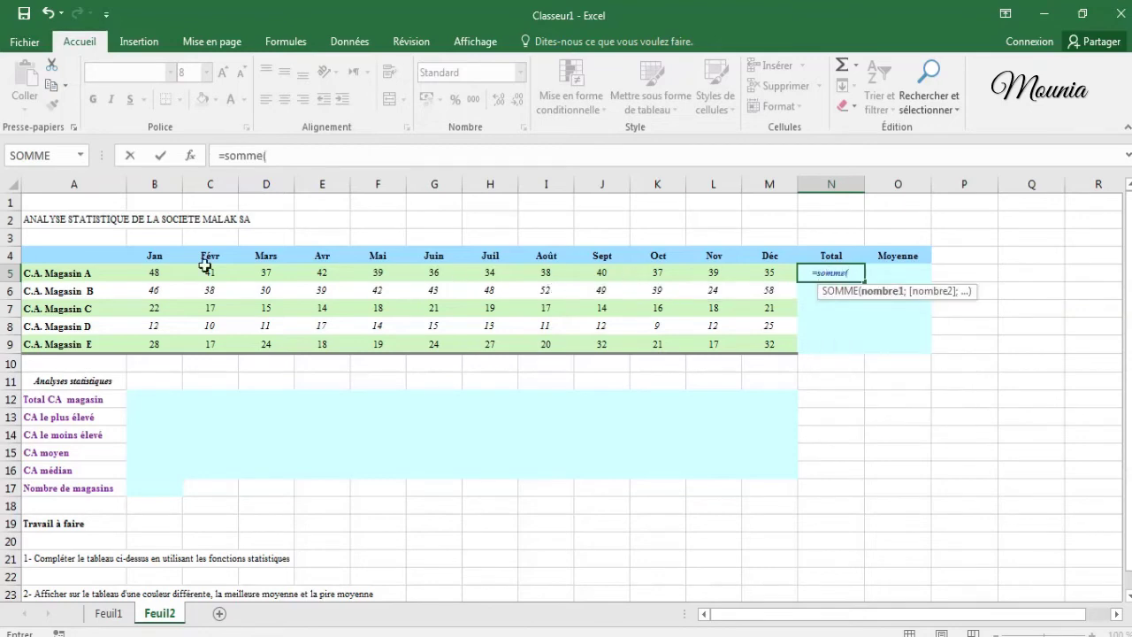
left_click_drag(155, 262, 772, 275)
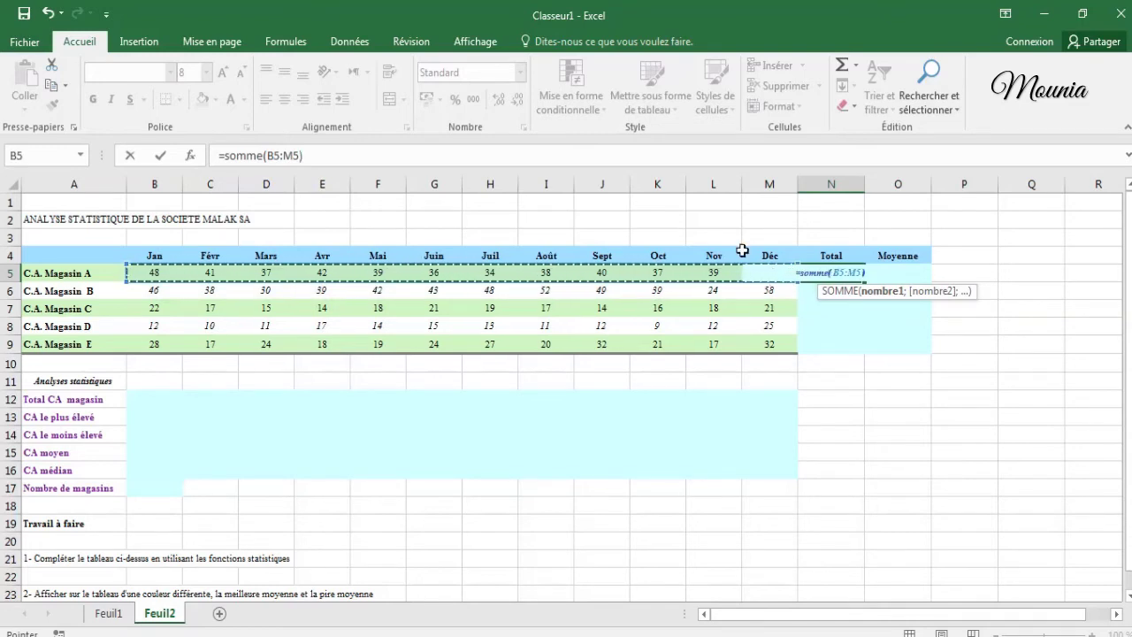
type(")")
left_click(161, 156)
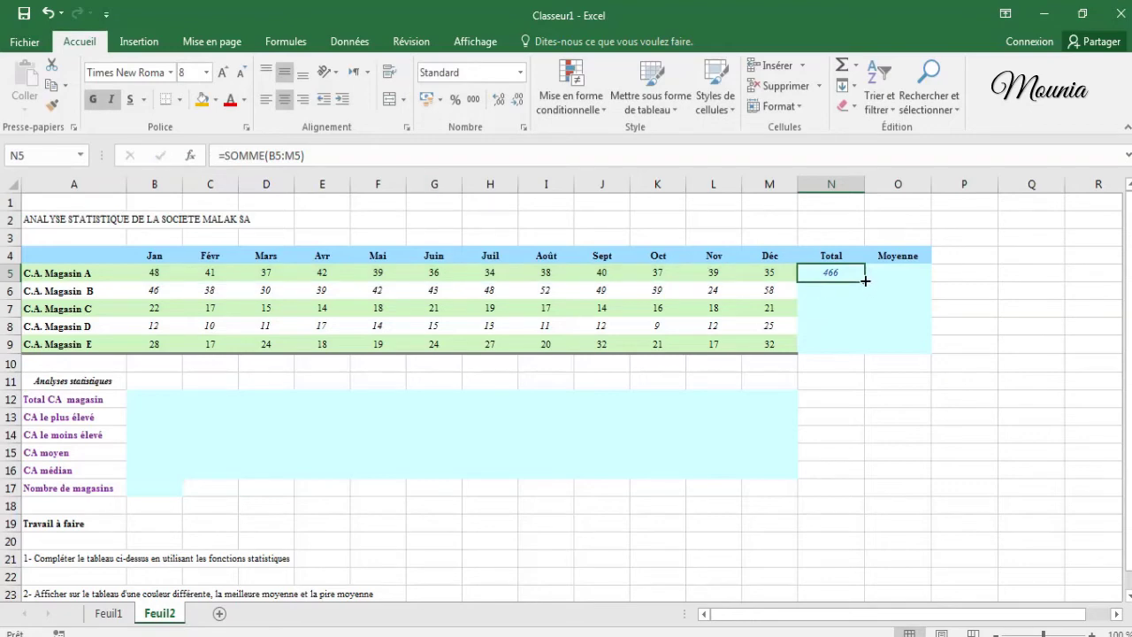
left_click_drag(865, 280, 857, 347)
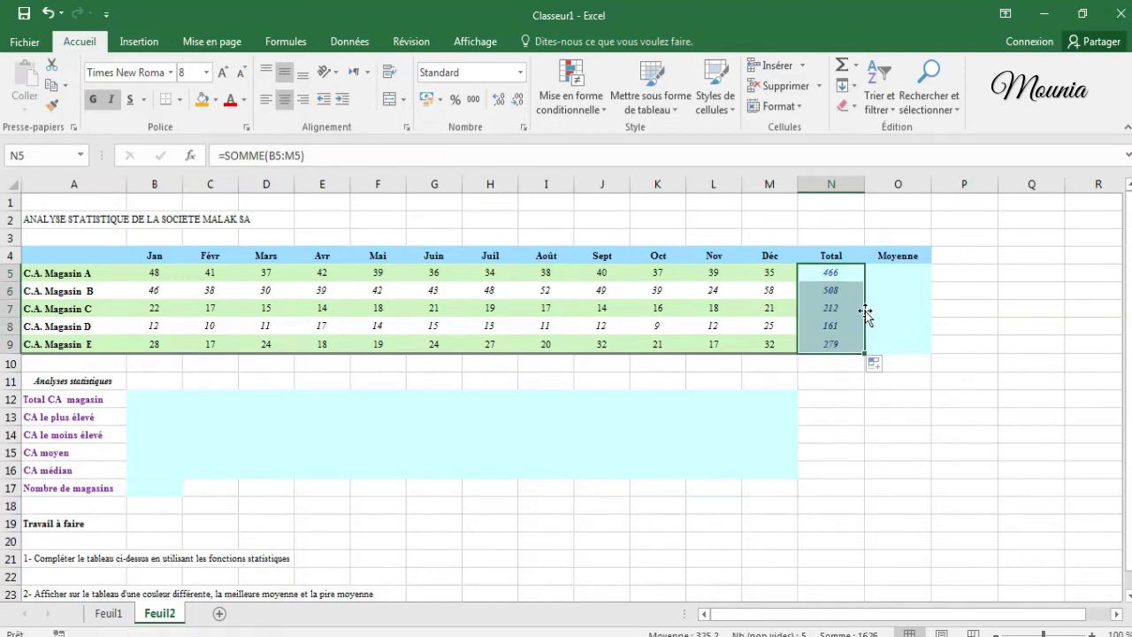
left_click(899, 271)
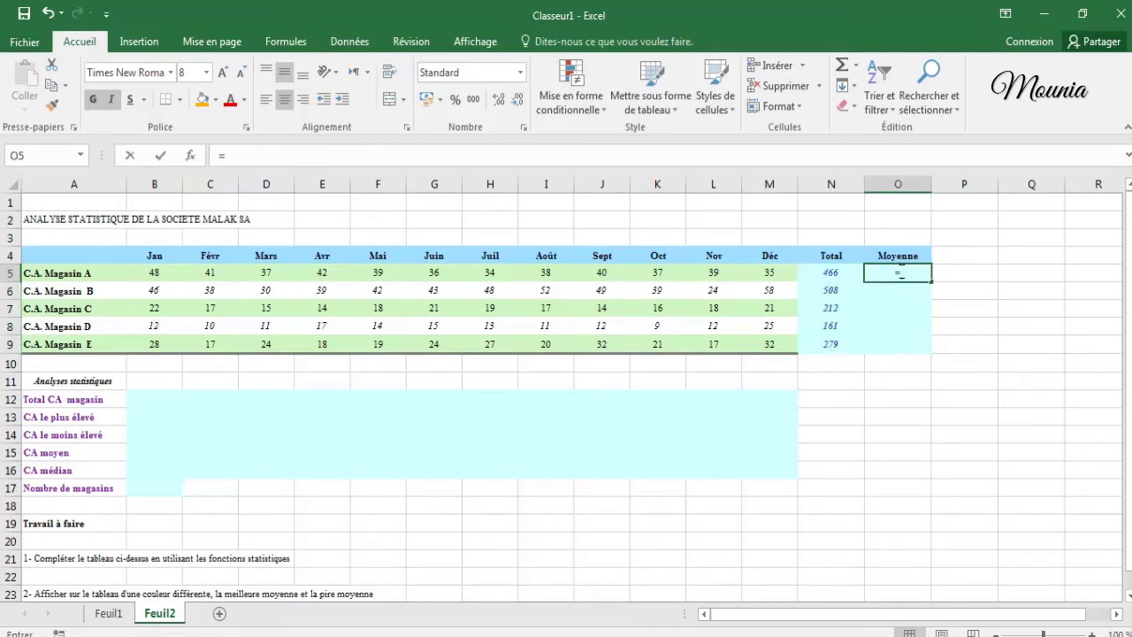
Average each store in O5:O9 with =MOYENNE(B5:M5) at two decimals, from 38,83 to 23,25
type("=moye")
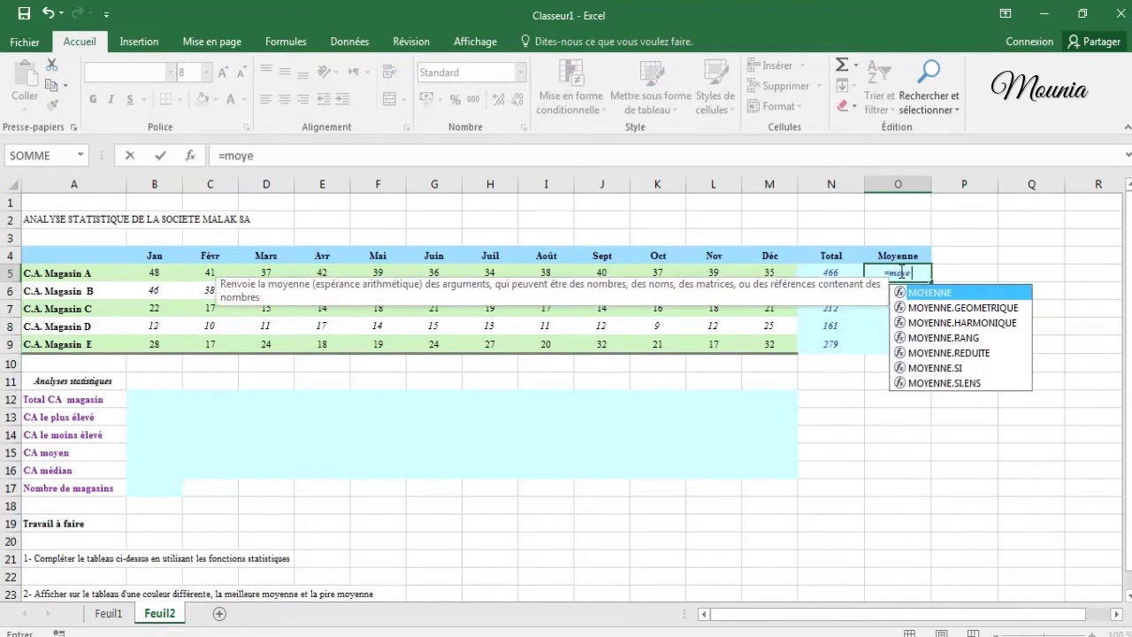
type("nne(")
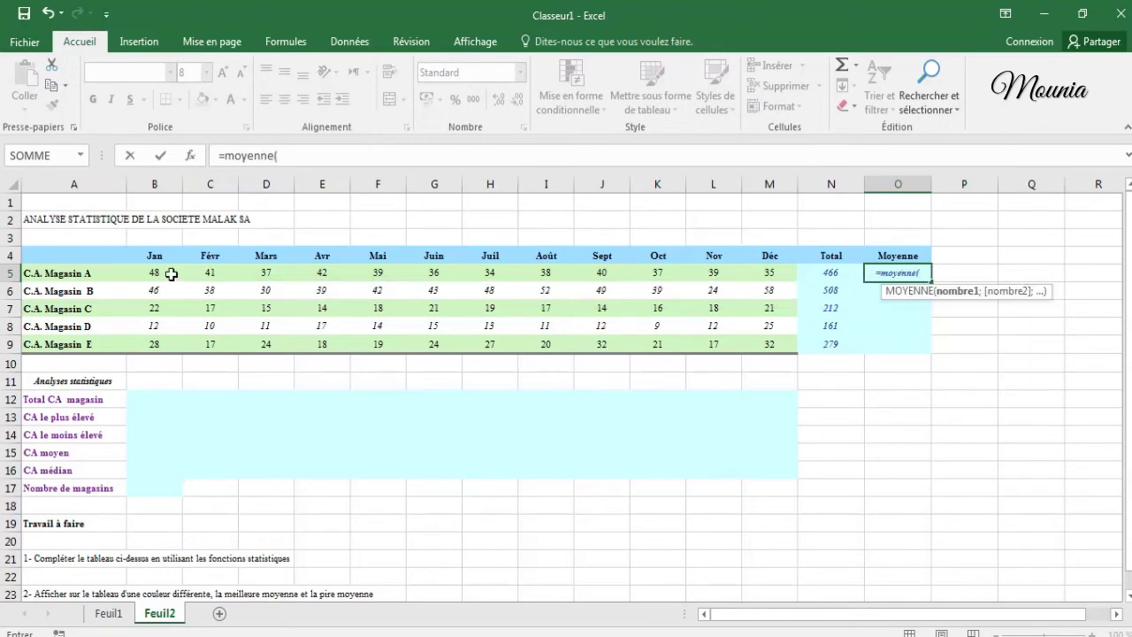
mouse_move(171, 275)
left_mouse_down()
mouse_move(527, 257)
mouse_move(754, 272)
left_mouse_up()
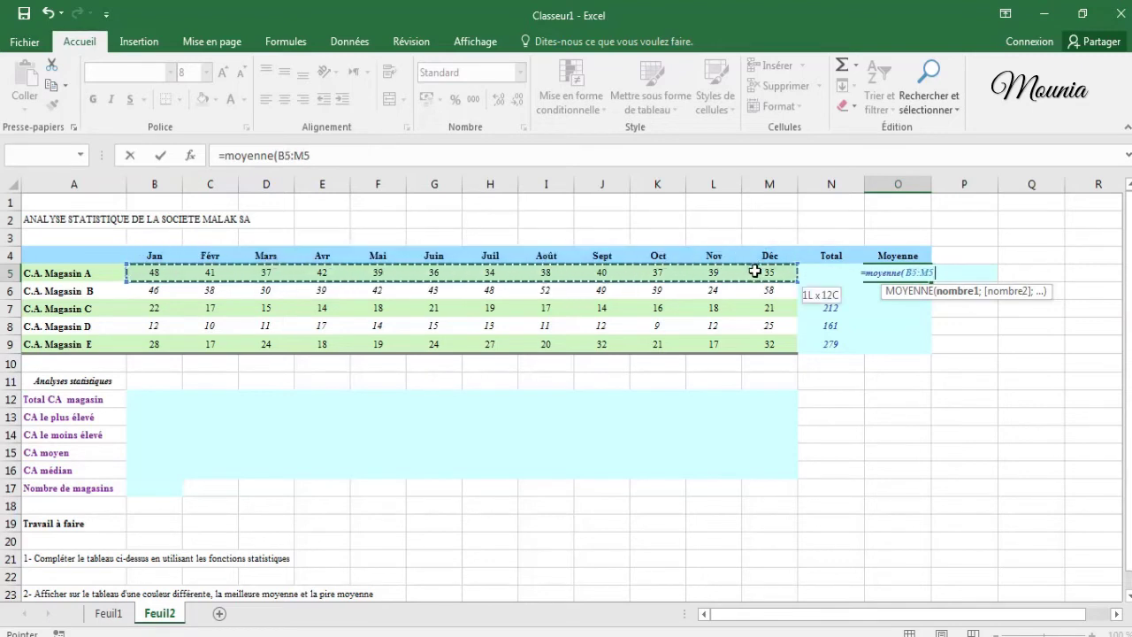
type(")")
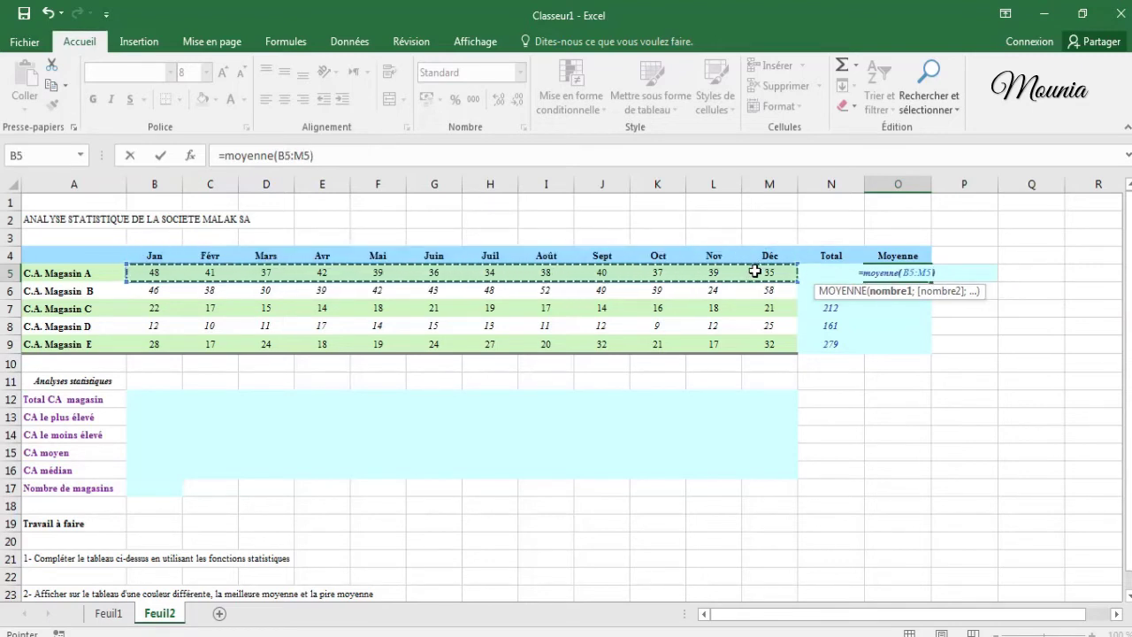
left_click(161, 155)
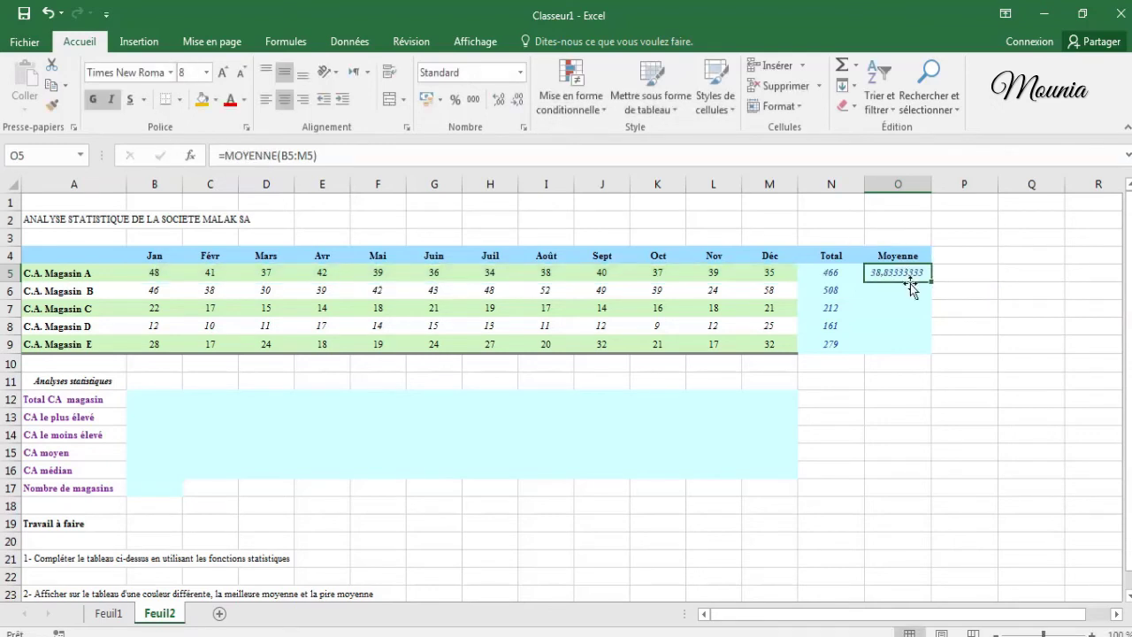
left_click(518, 104)
left_click(519, 103)
left_click(518, 103)
left_click(519, 103)
left_click(518, 104)
left_click(518, 104)
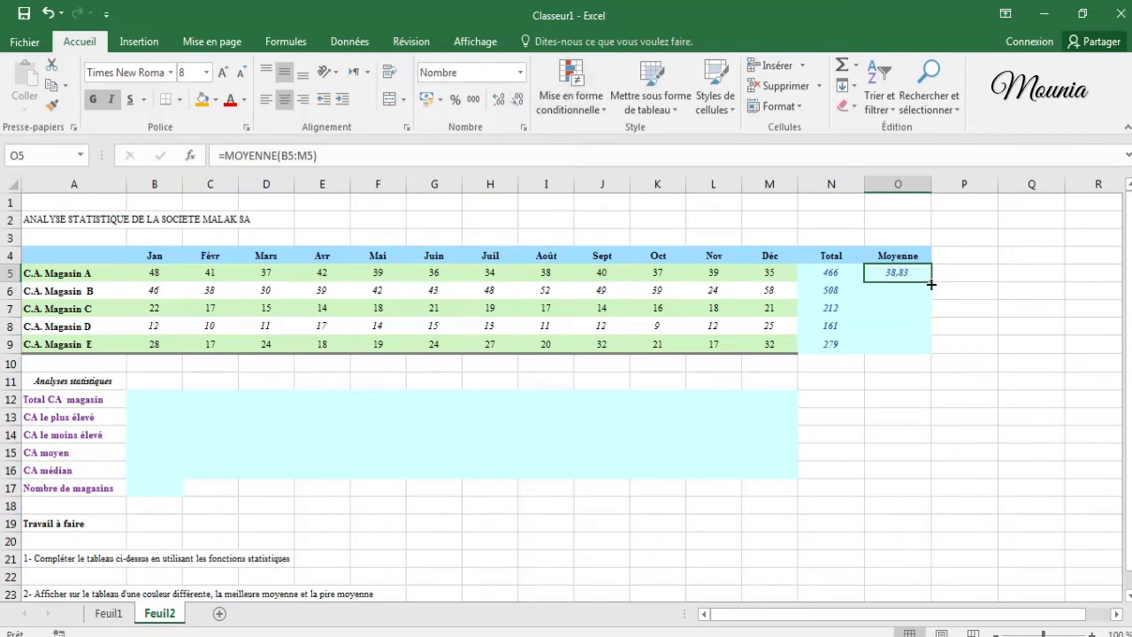
left_click_drag(931, 283, 893, 350)
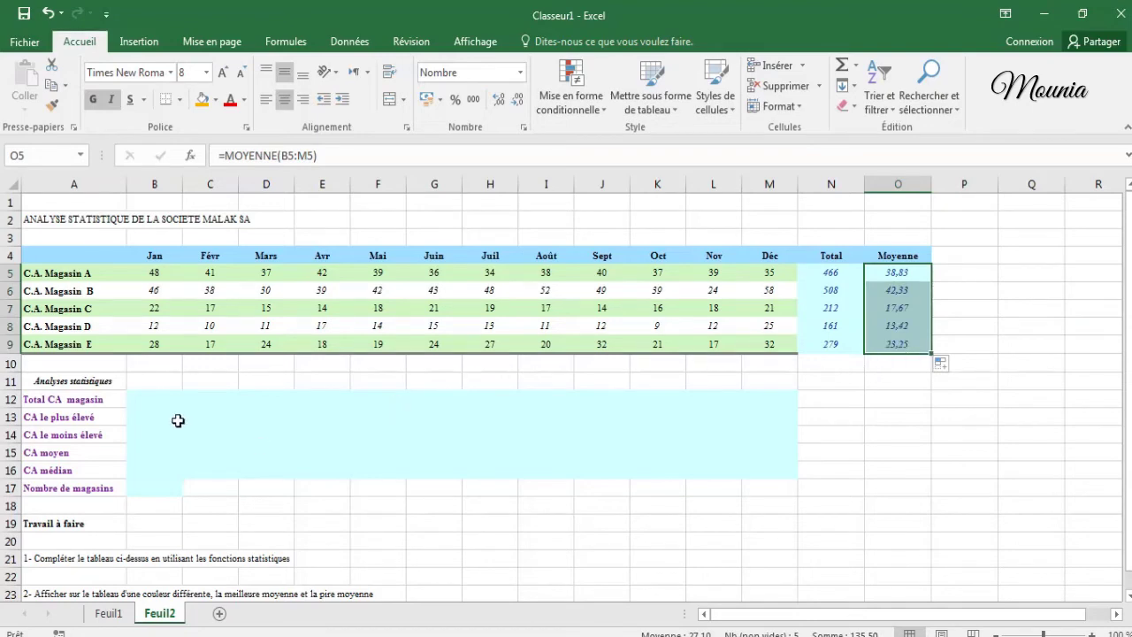
left_click(158, 402)
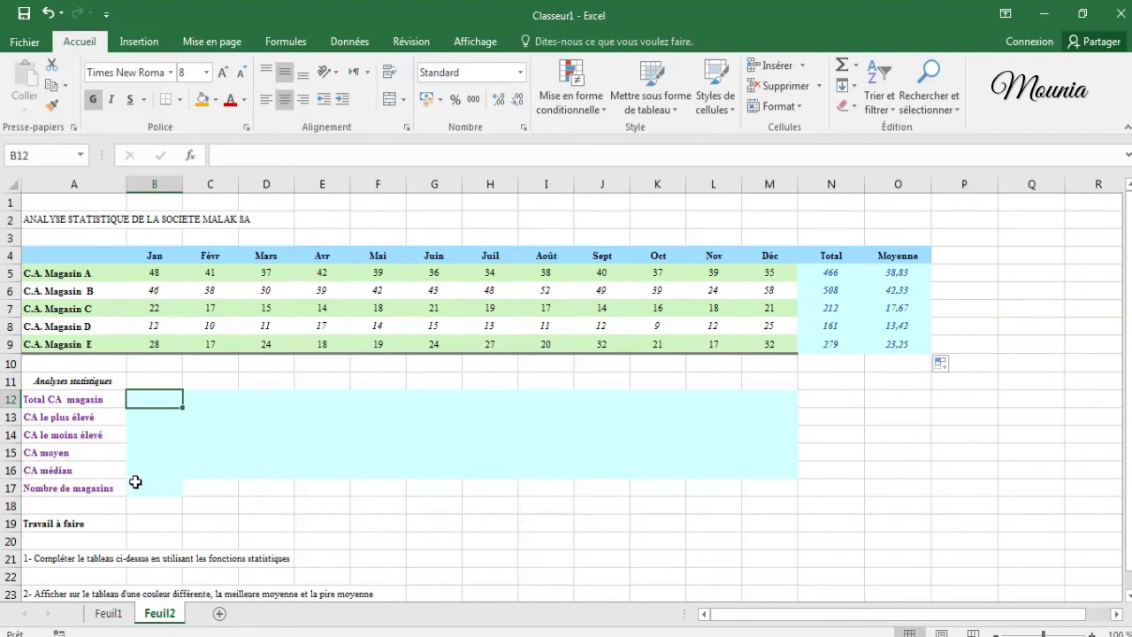
Enter =SOMME(B5:B9) in B12 to total January's sales across all stores, 156
left_click(372, 489)
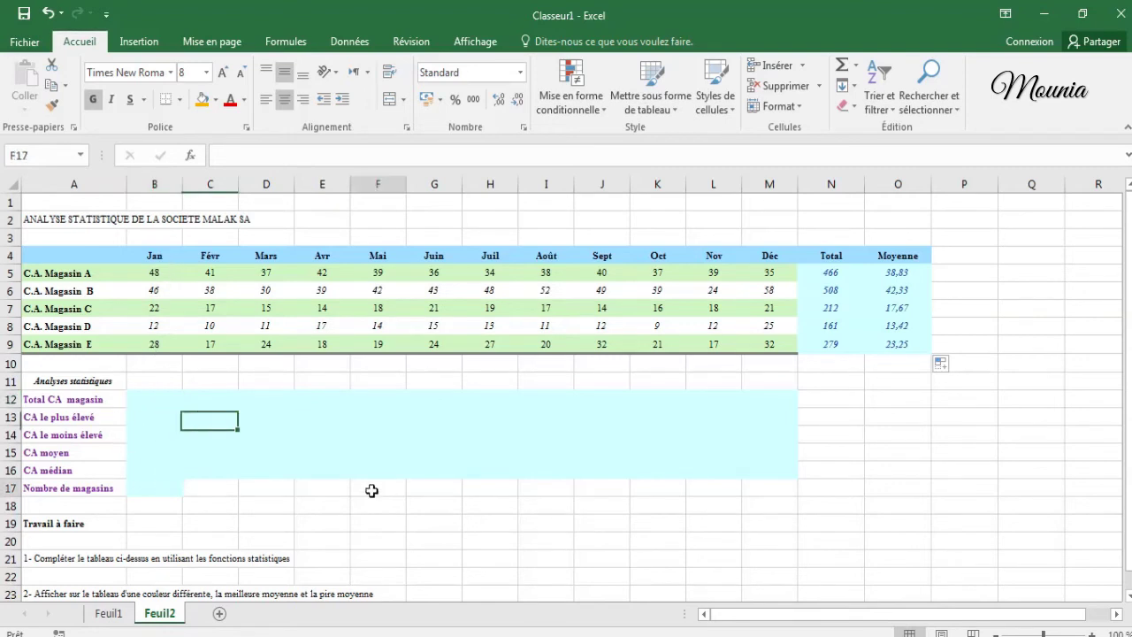
left_click(147, 402)
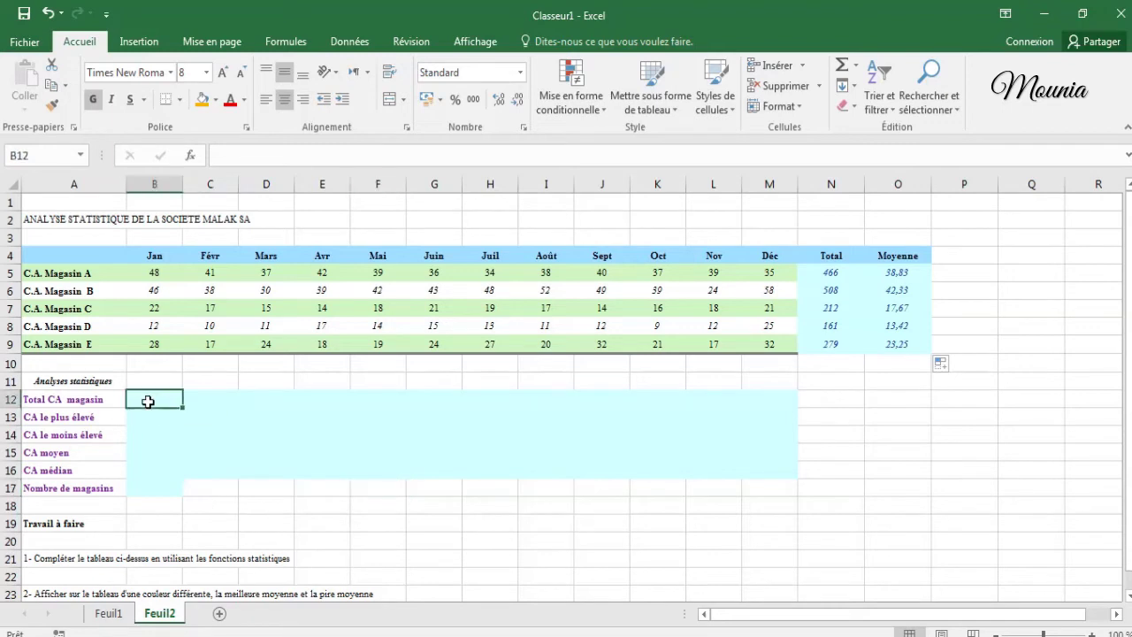
type("=")
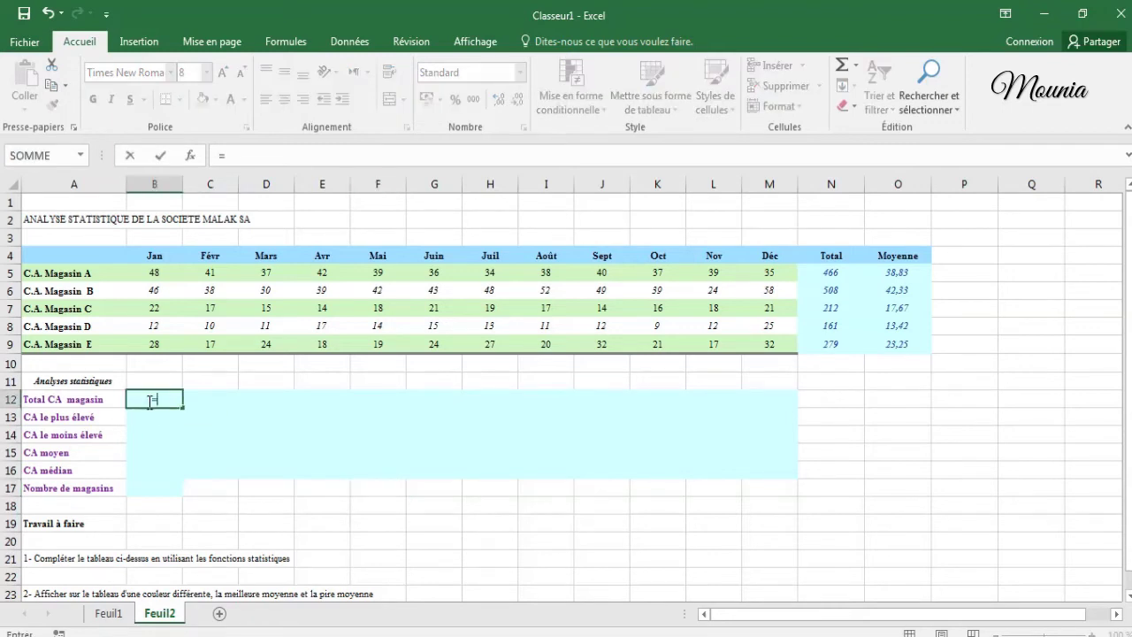
type("somme(")
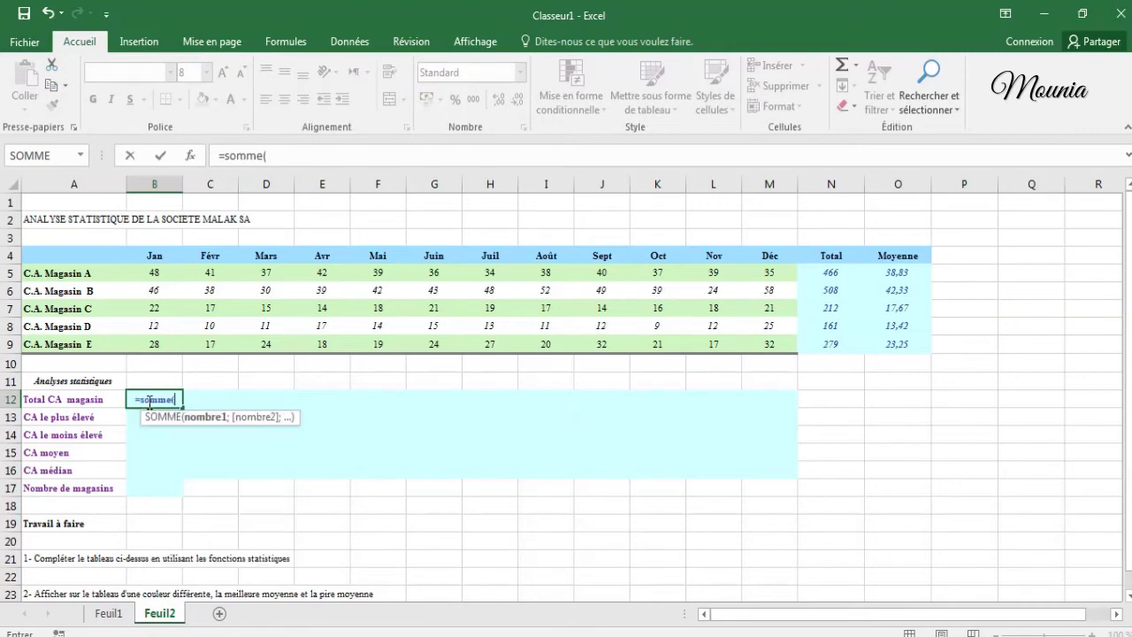
left_click_drag(156, 272, 163, 344)
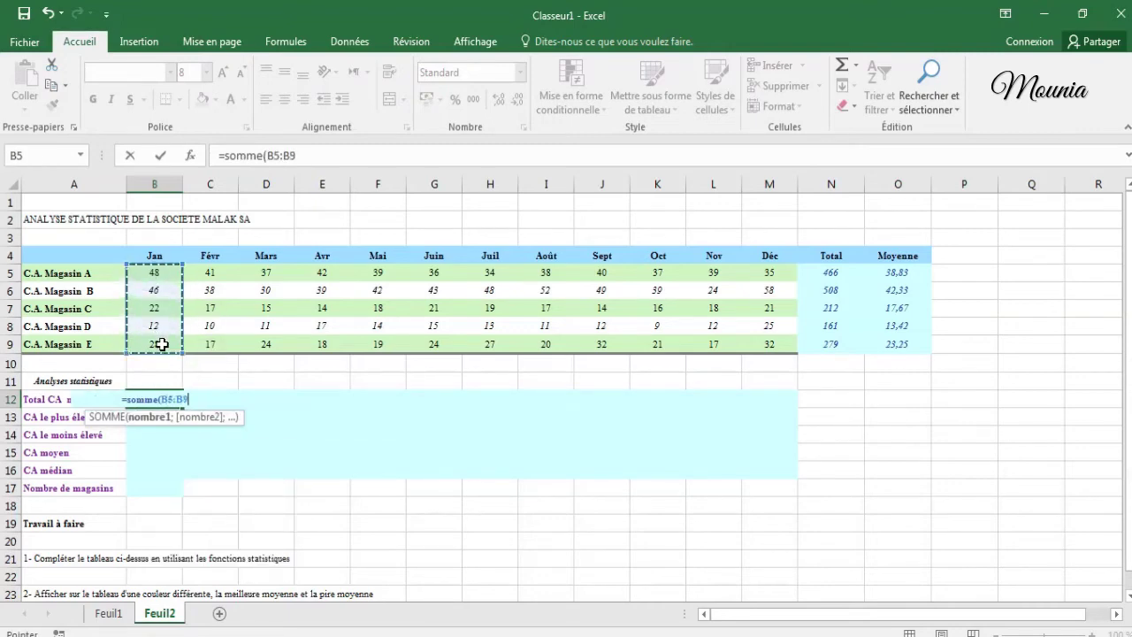
type(")")
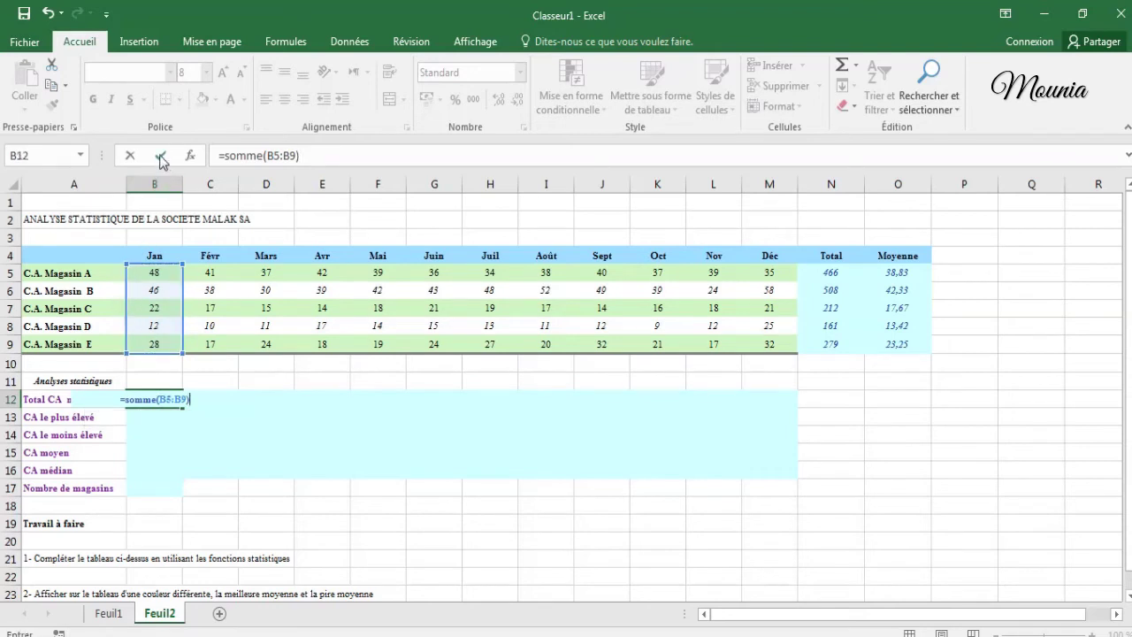
left_click(161, 156)
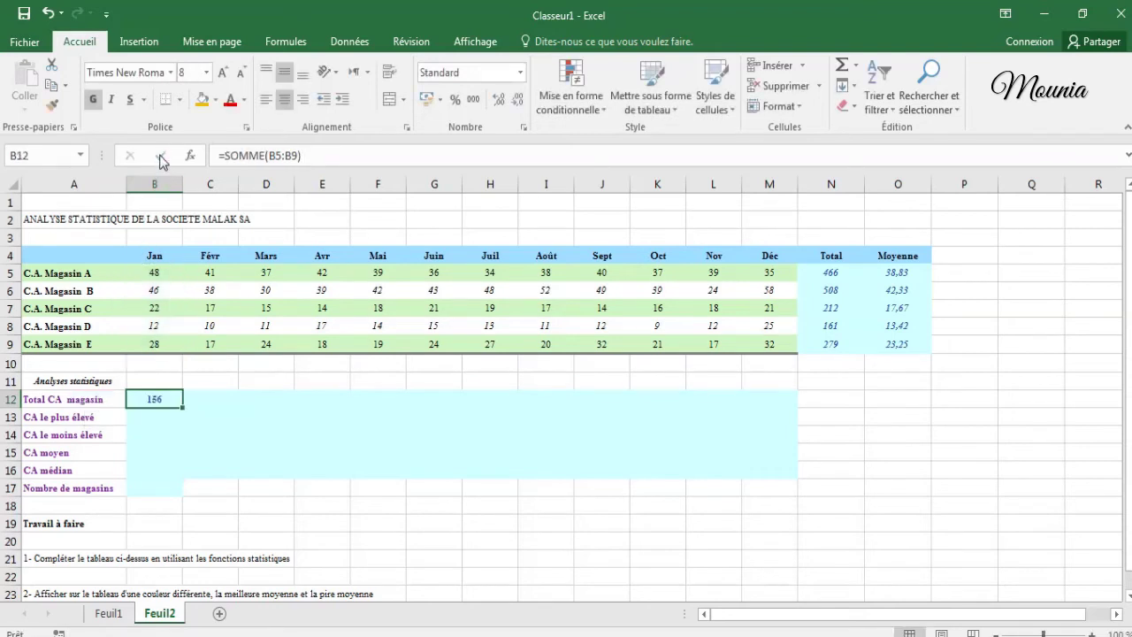
left_click(163, 414)
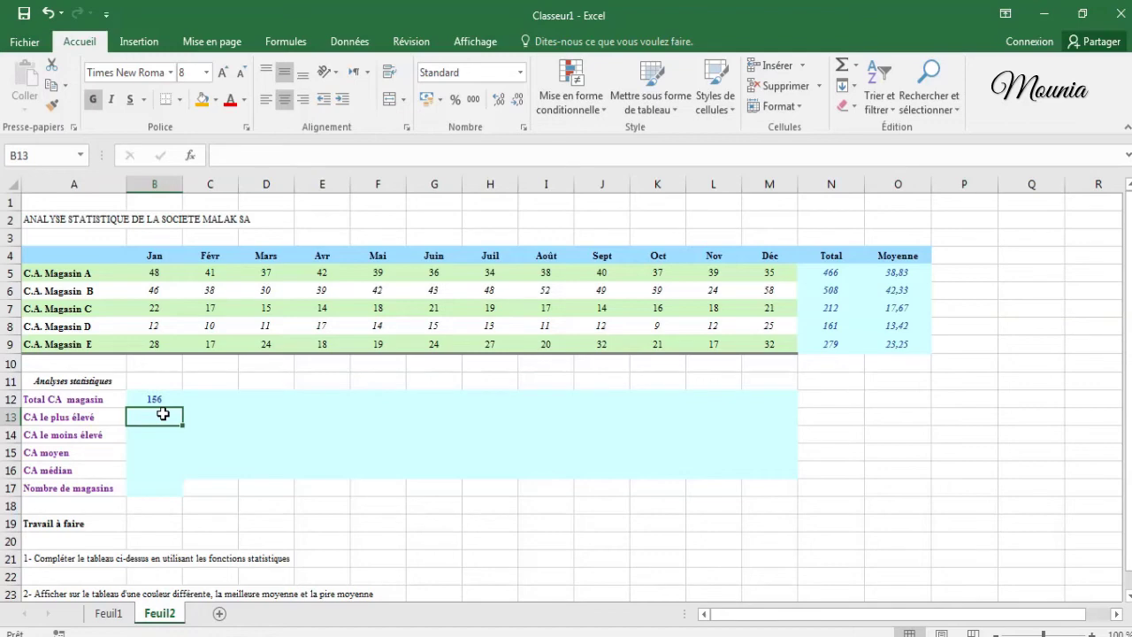
Enter =MAX(B5:B9) in B13 for January's highest store revenue, 48
type("=")
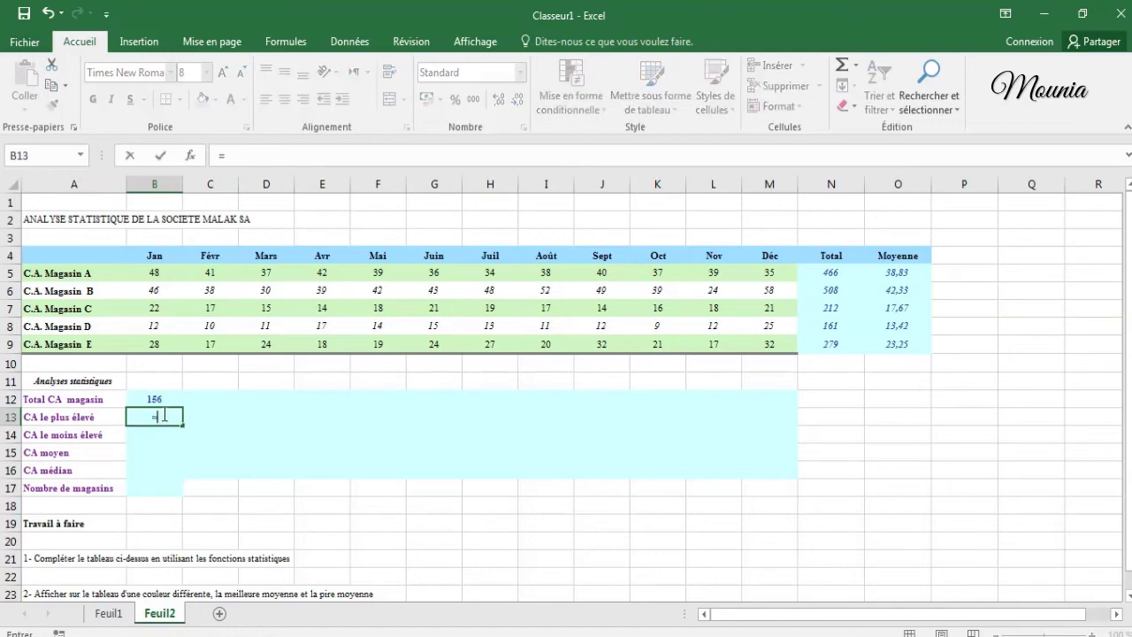
type("max")
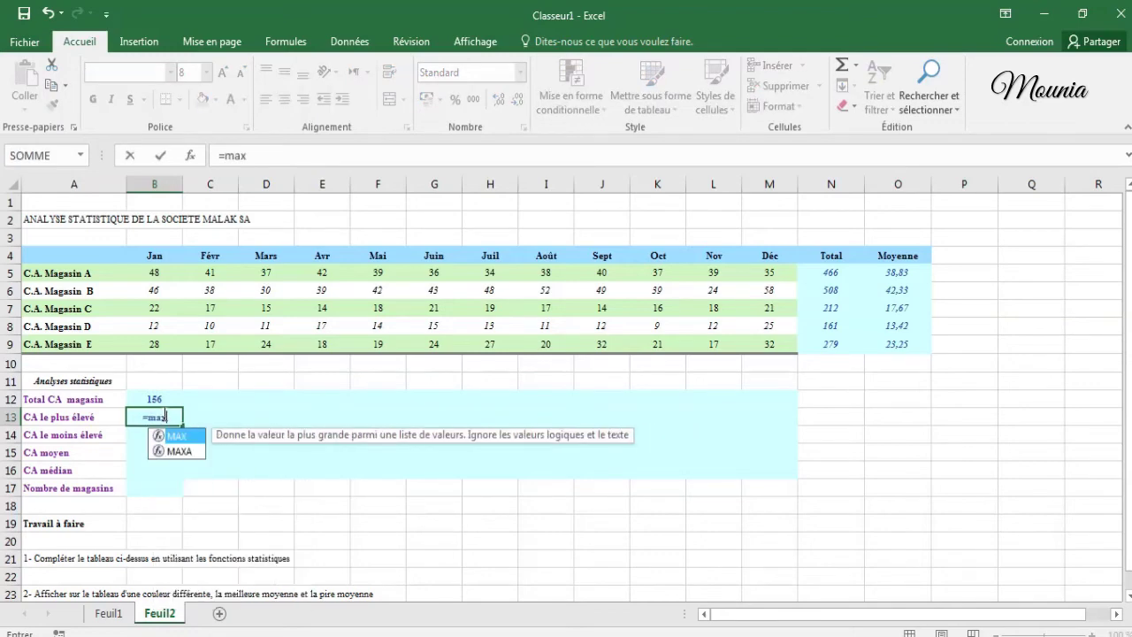
type("(")
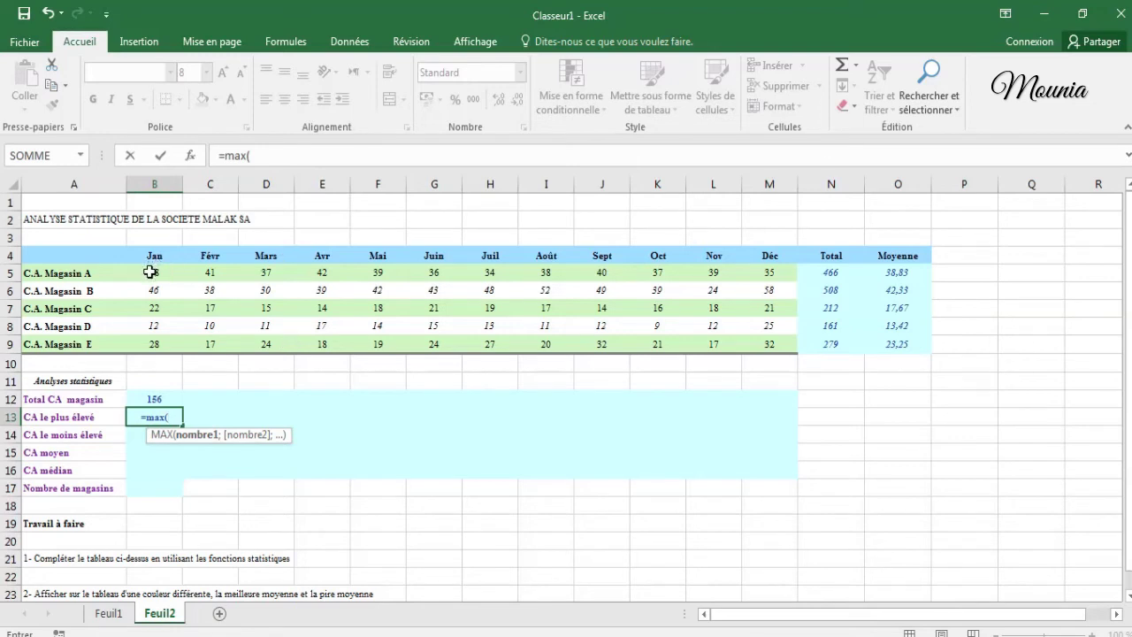
left_click_drag(152, 275, 154, 344)
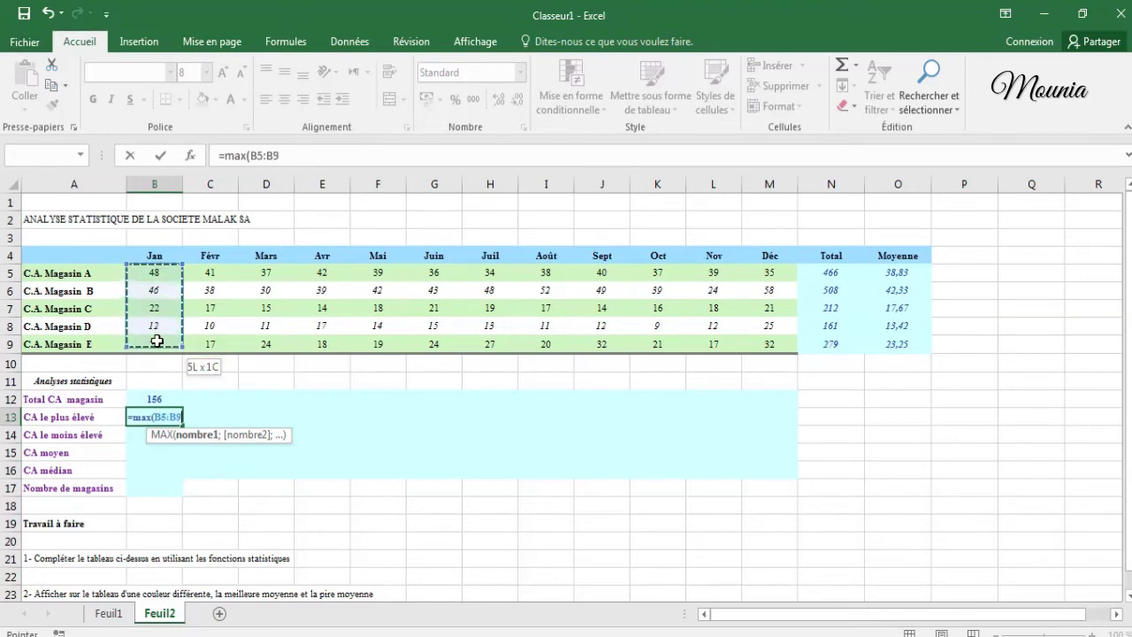
left_click(161, 155)
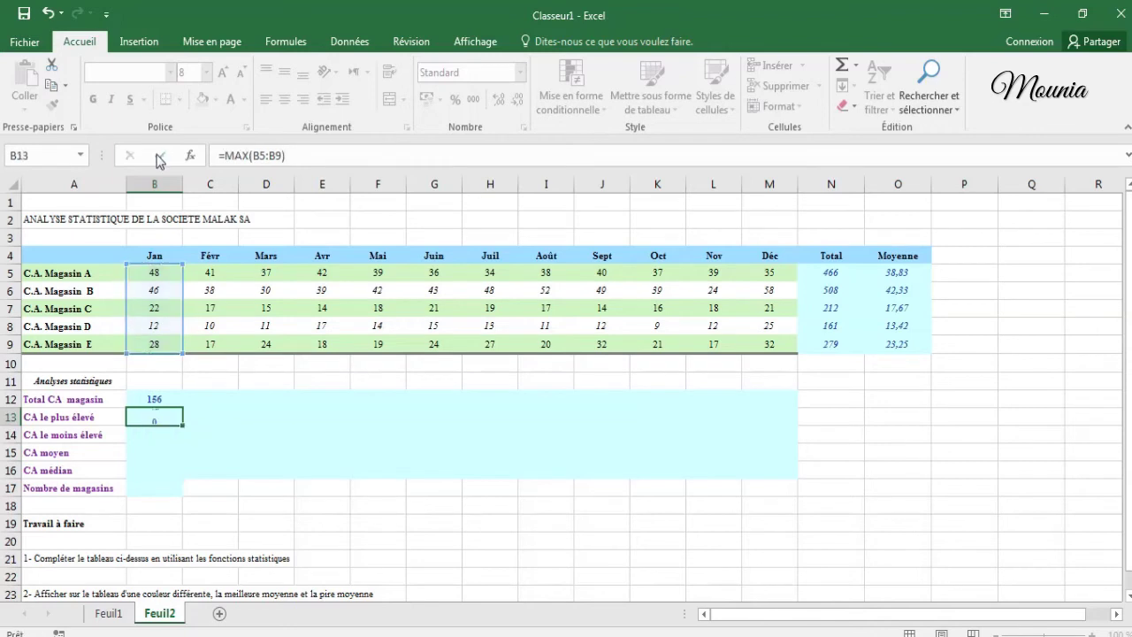
left_click(158, 444)
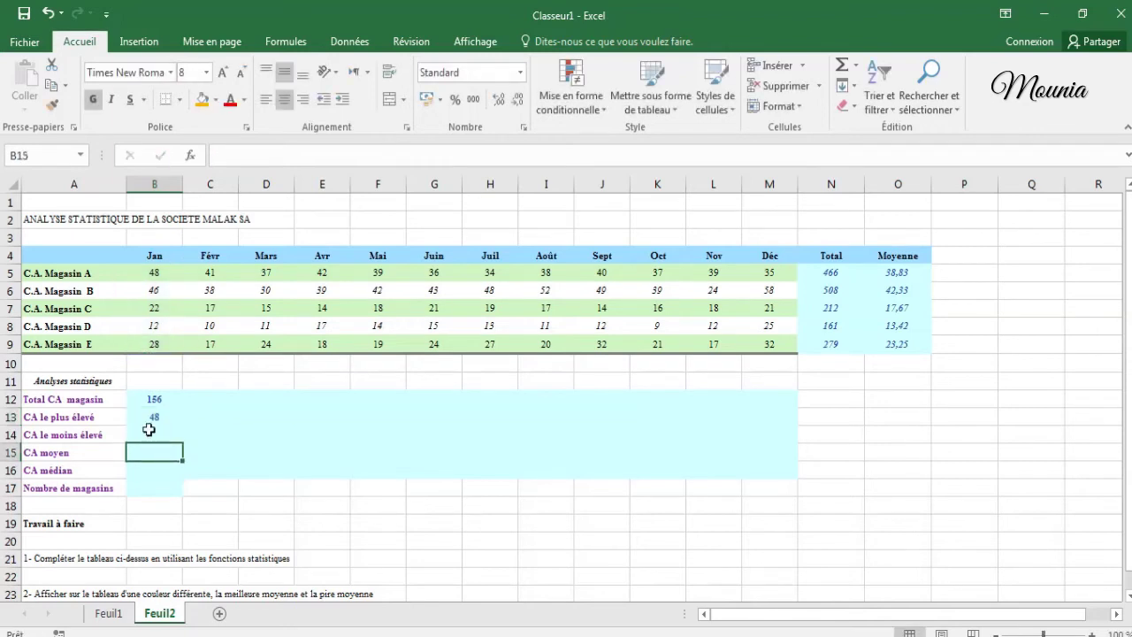
Enter =MIN(B5:B9) in B14 for January's lowest store revenue, 12
left_click(148, 428)
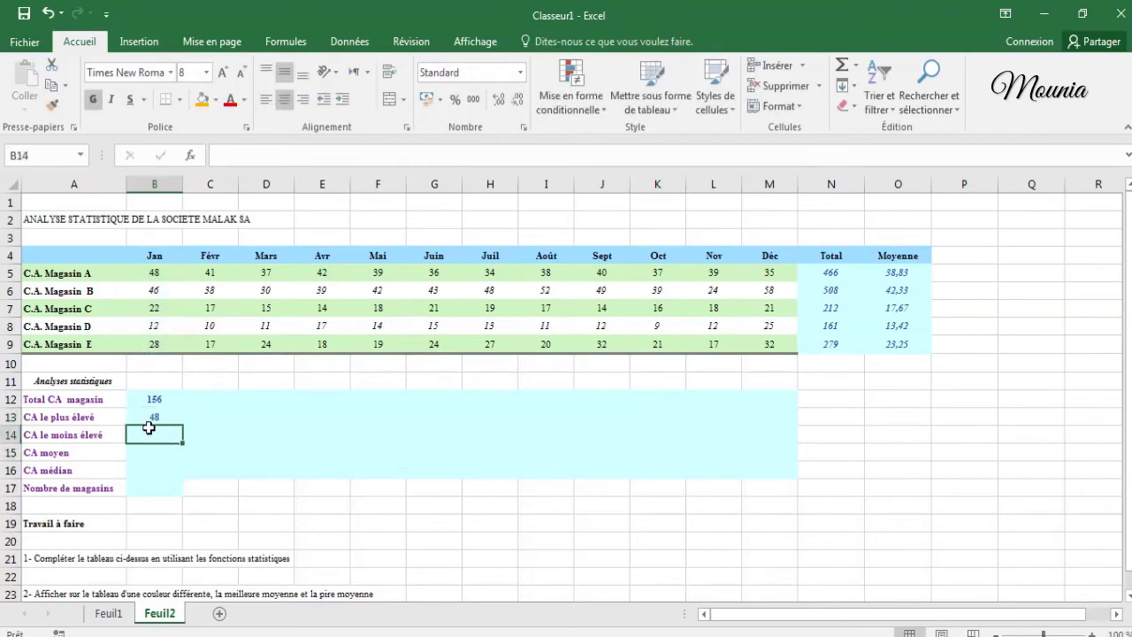
type("=m")
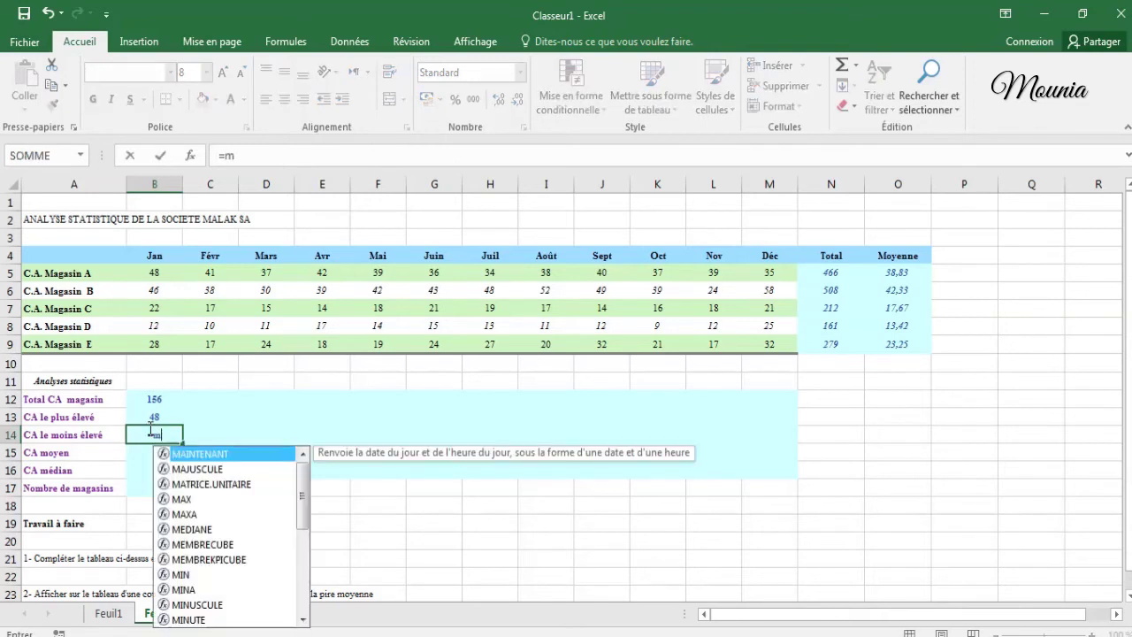
type("in(")
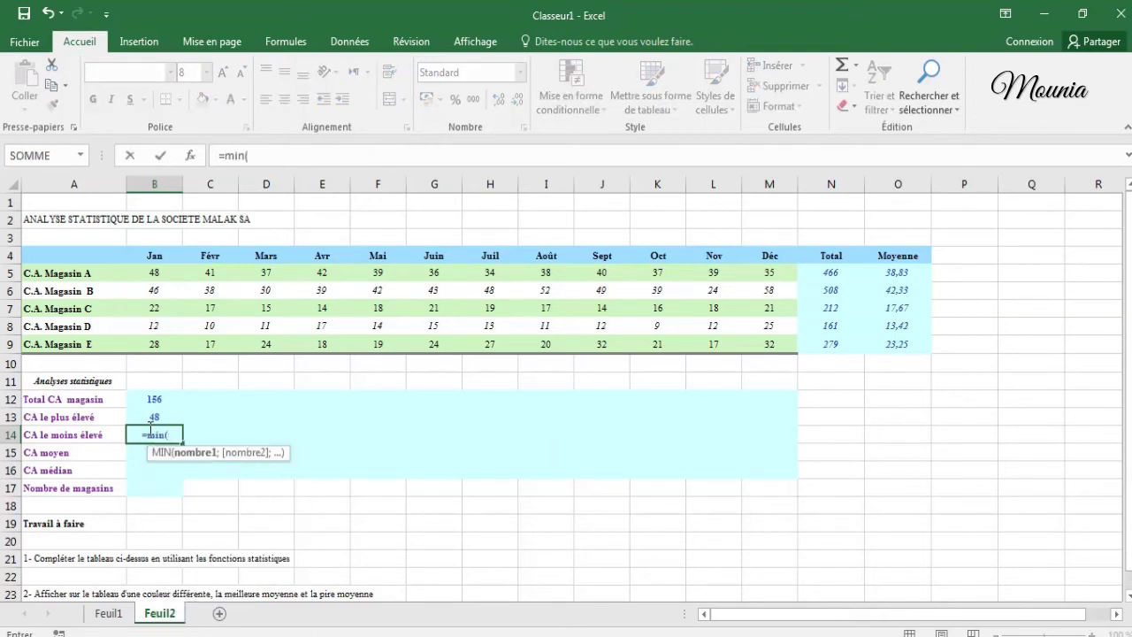
left_click(159, 273)
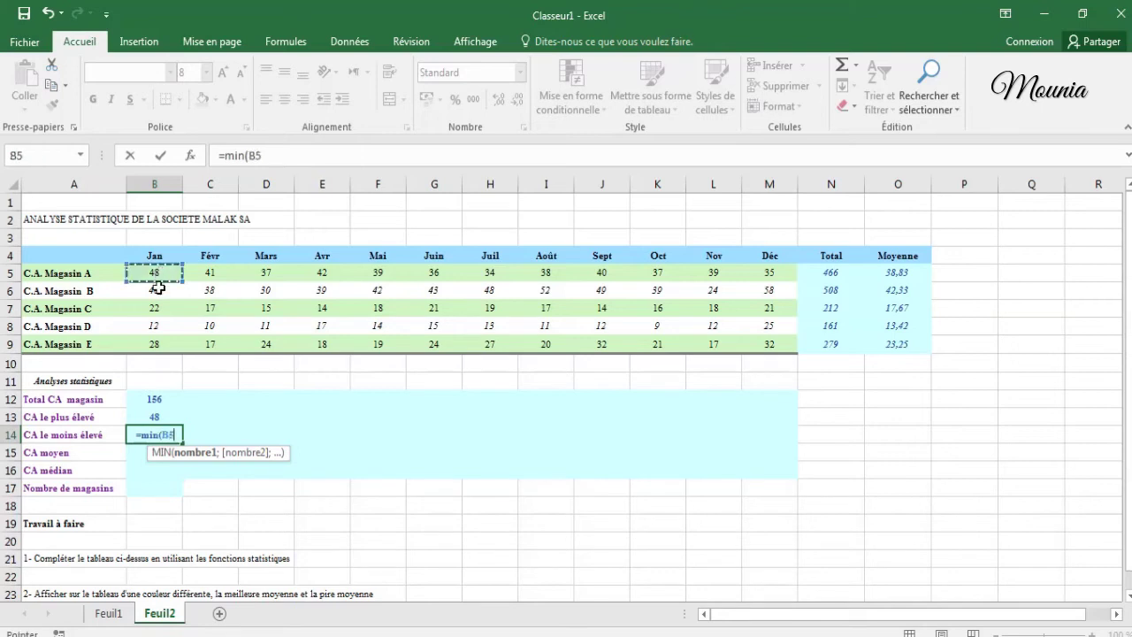
left_click_drag(160, 288, 159, 341)
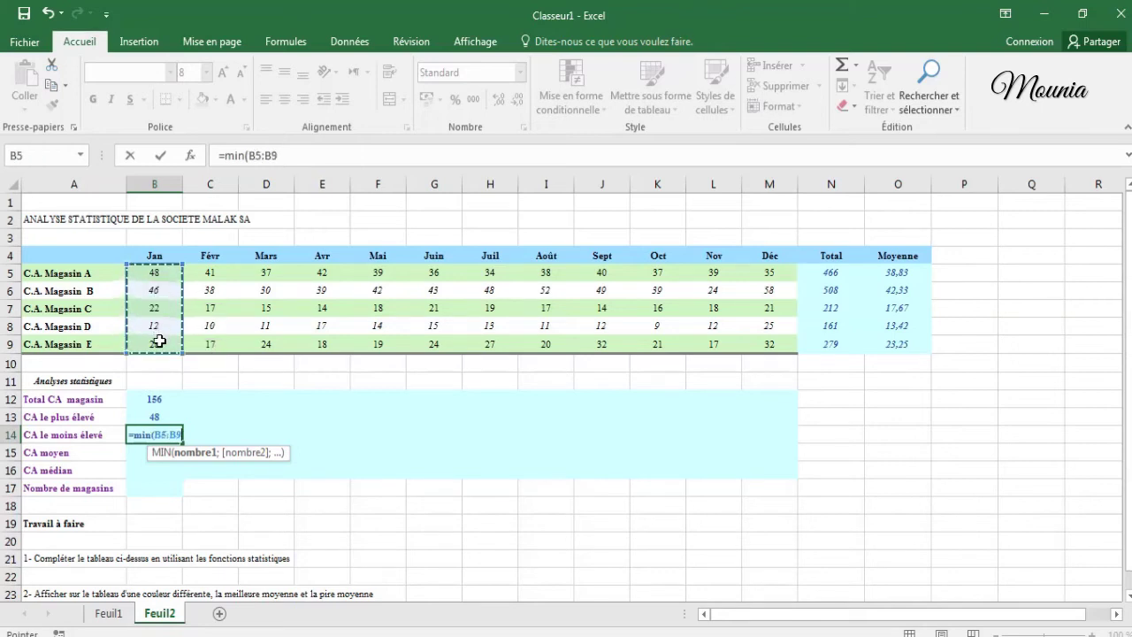
key("Return")
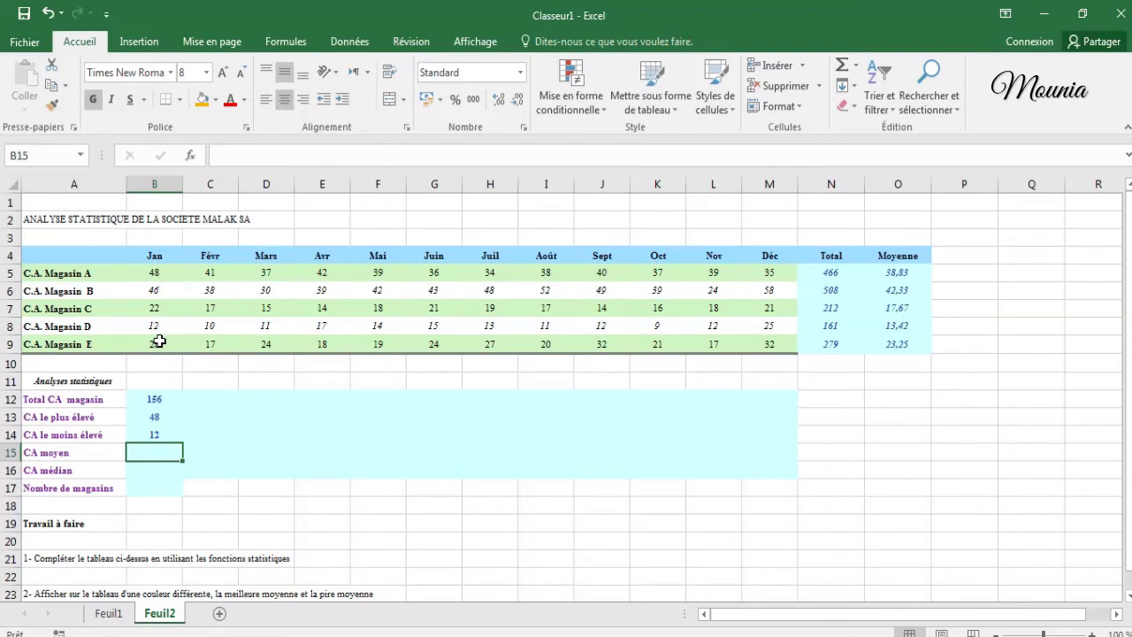
type("=moyenn")
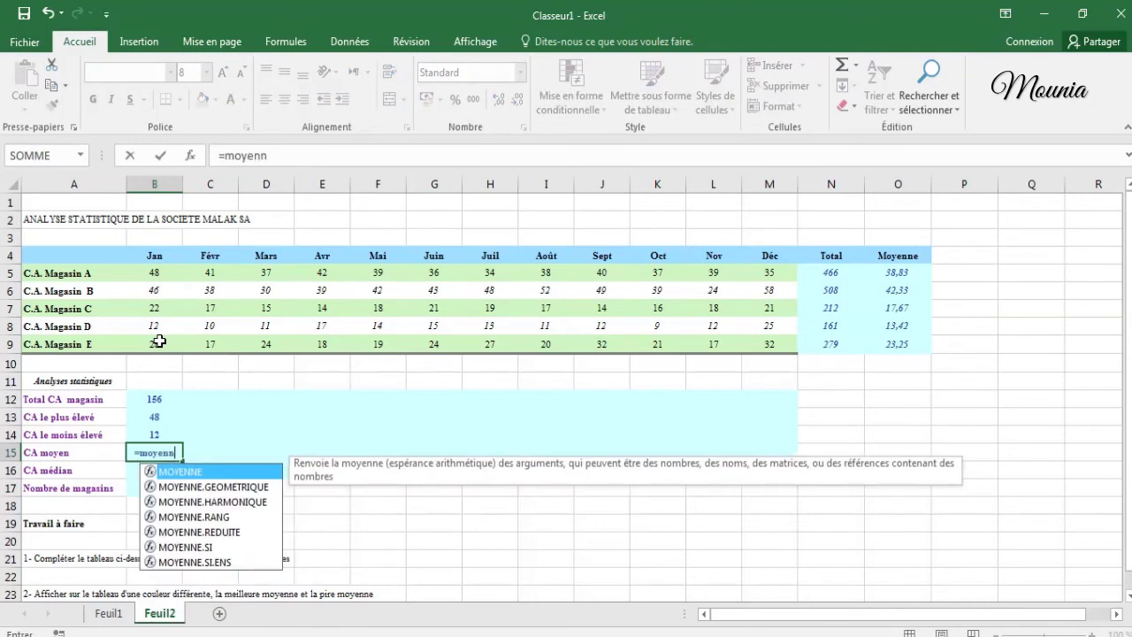
type("e(")
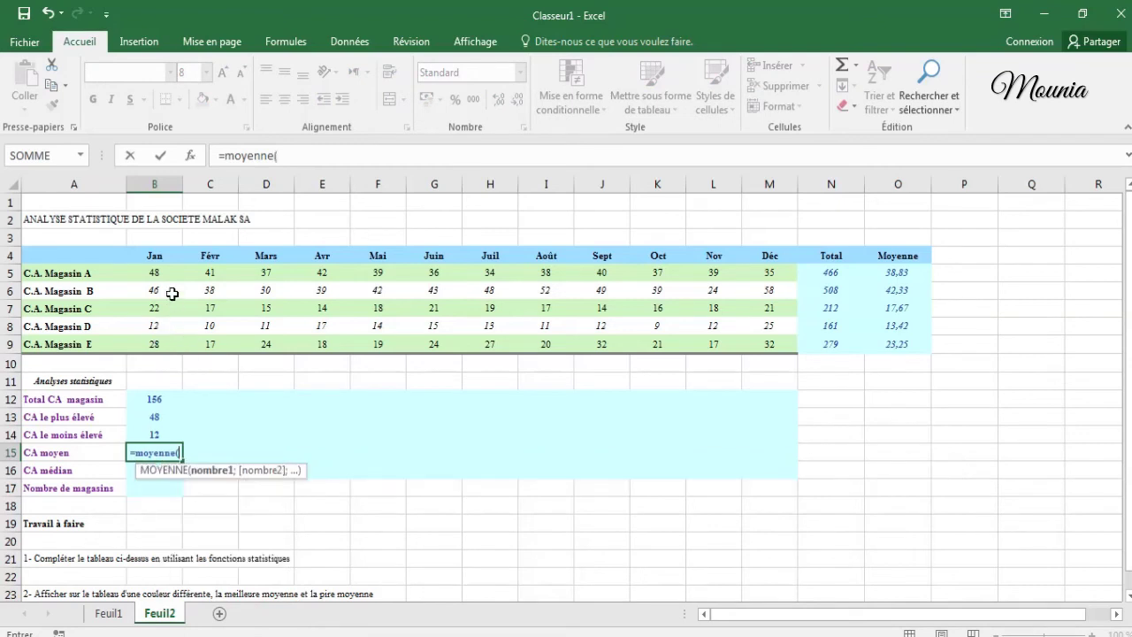
Complete January's average =MOYENNE(B5:B9) giving 31,2 and median =MEDIANE(B5:B9) giving 28
left_click_drag(155, 272, 158, 343)
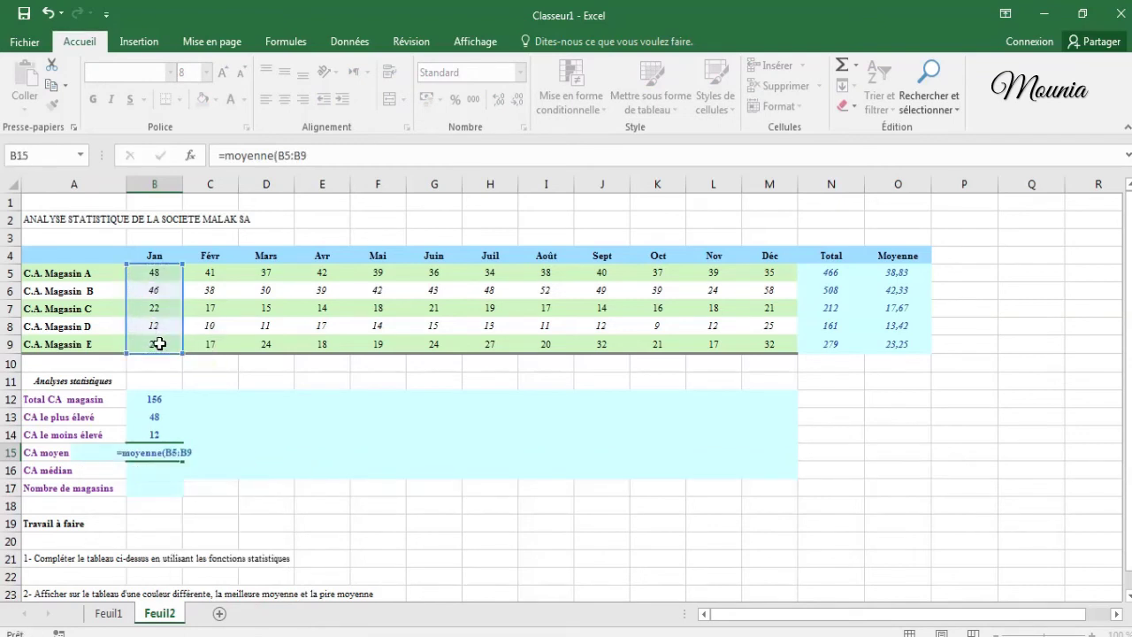
key("Return")
type("=")
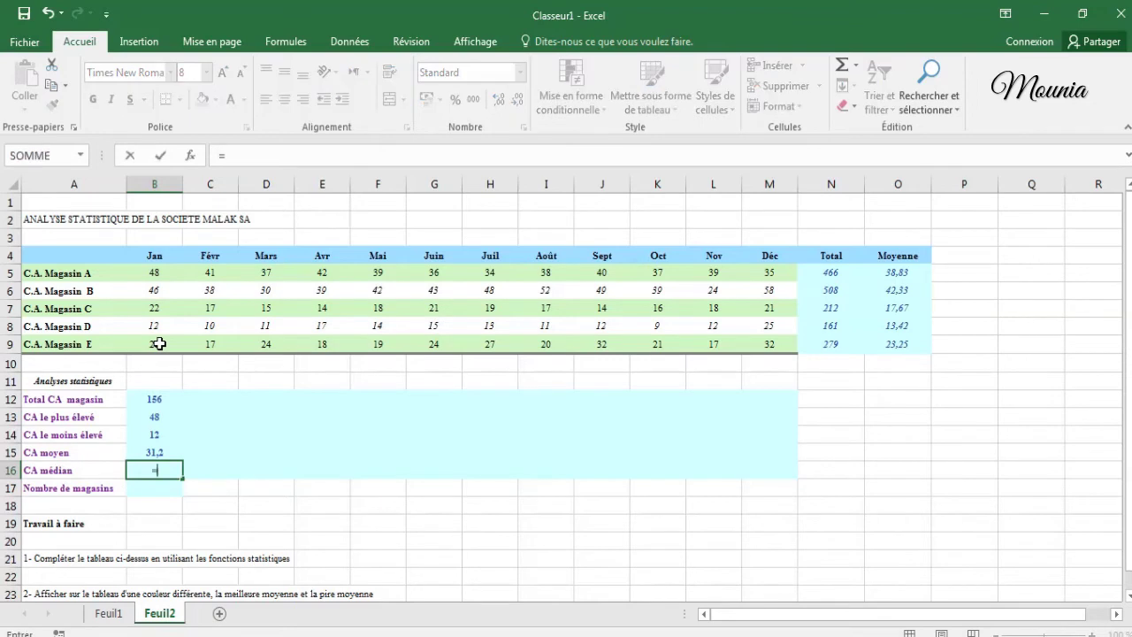
type("me")
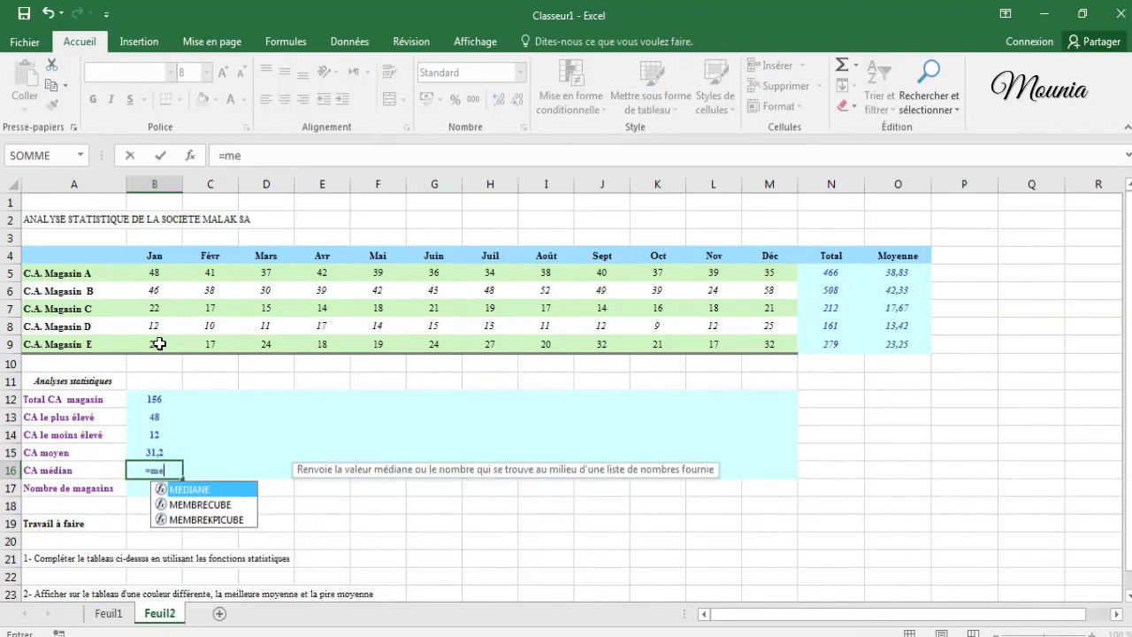
type("dian")
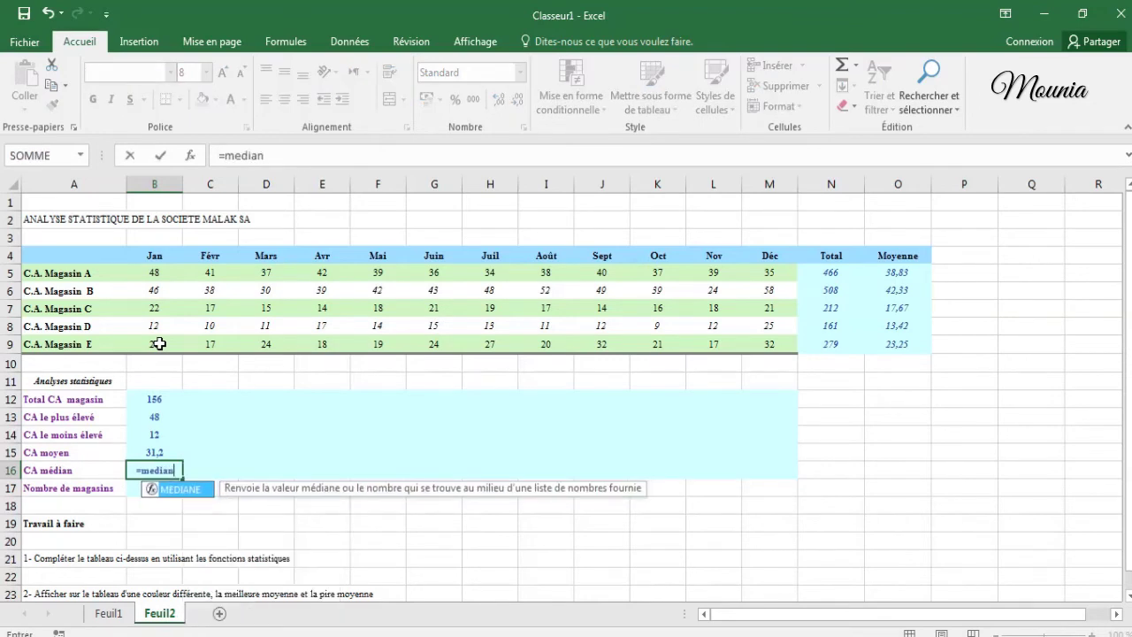
type("e(")
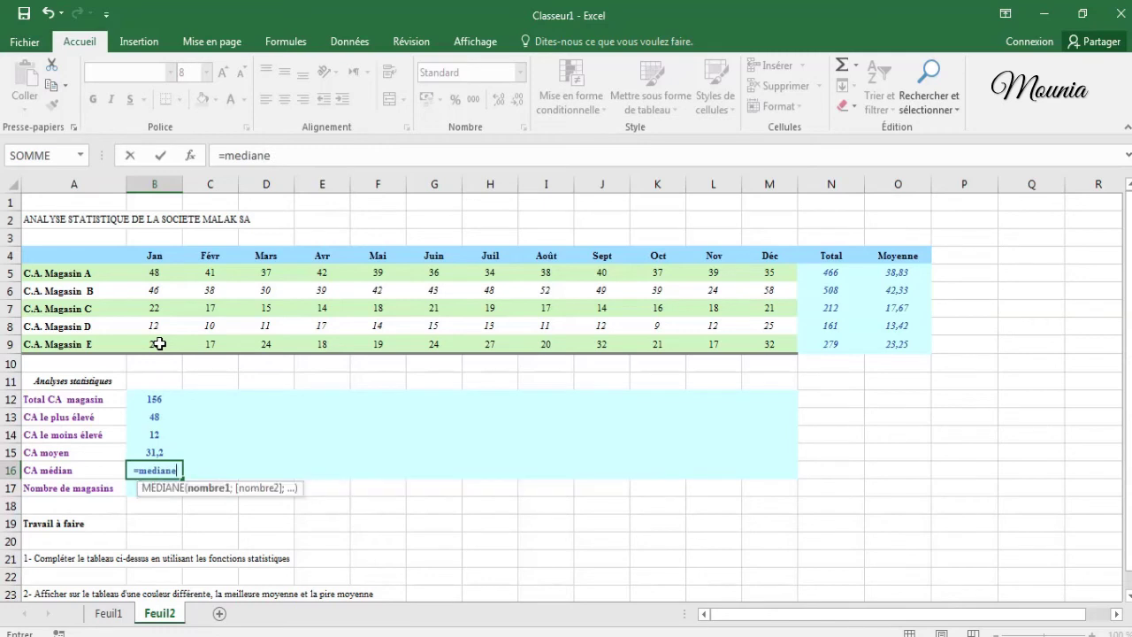
left_click_drag(144, 276, 156, 344)
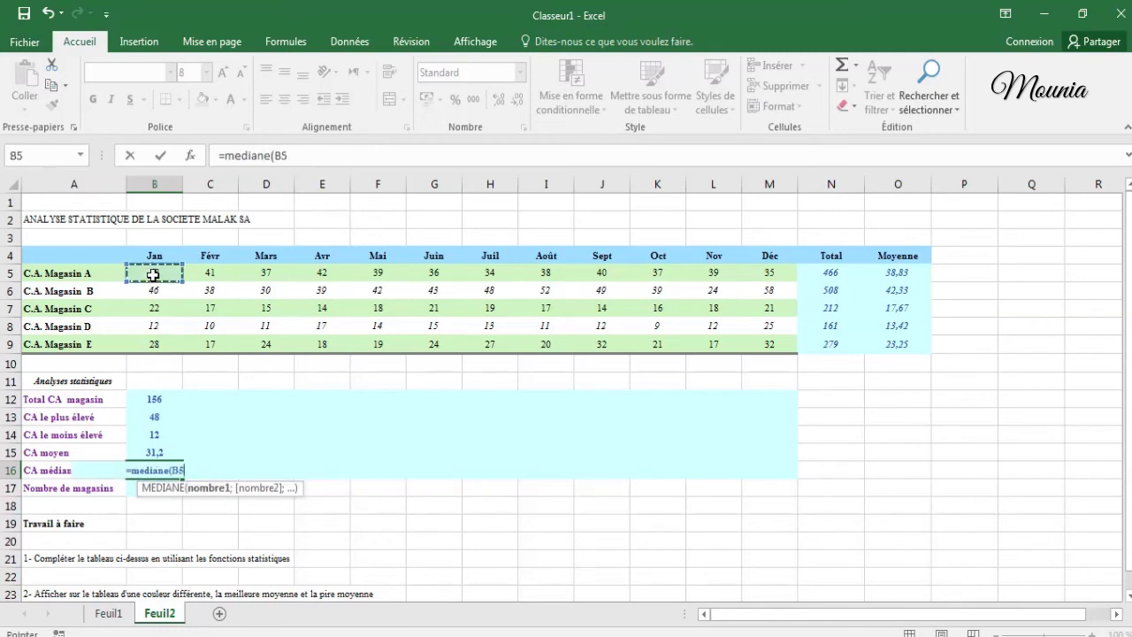
key("Return")
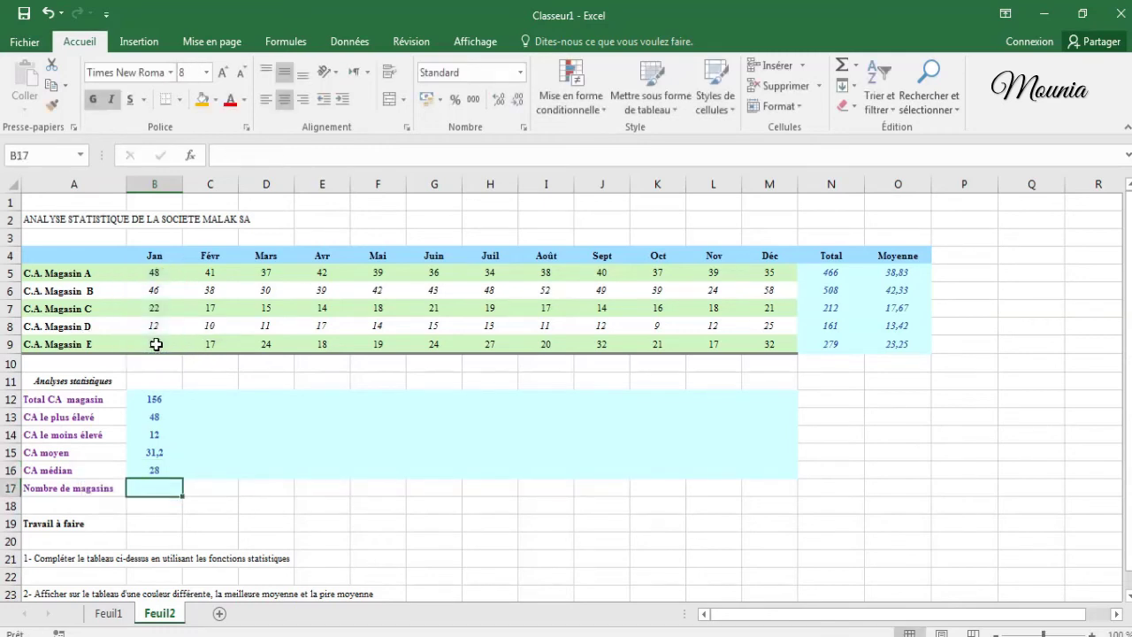
Count January's stores in B17 with =NB(B5:B9), giving 5
type("=")
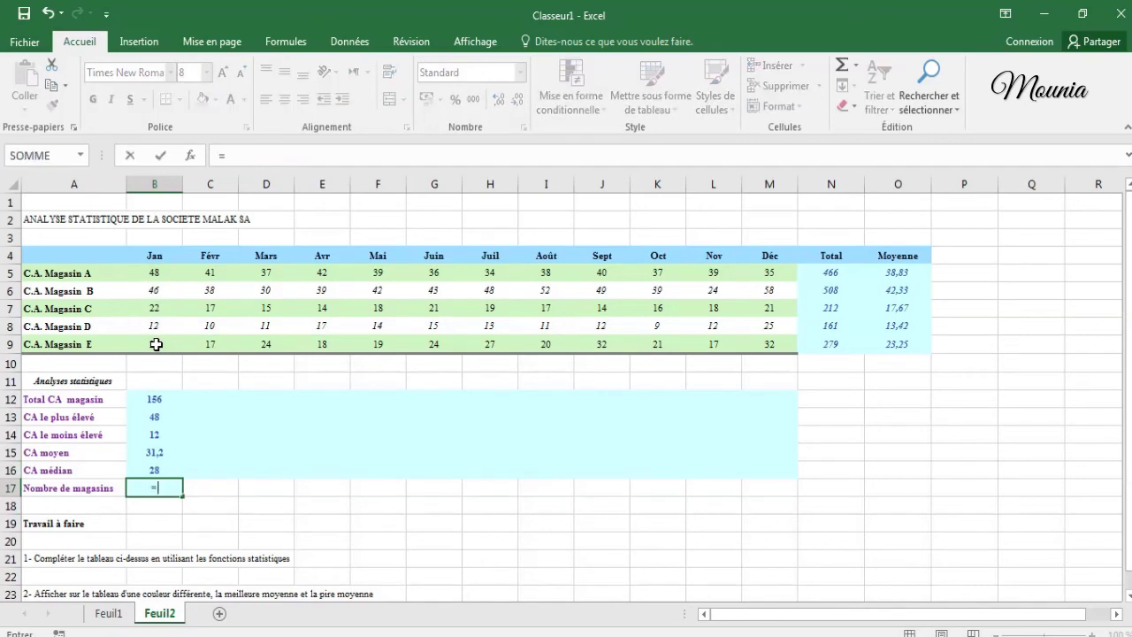
type("nb(")
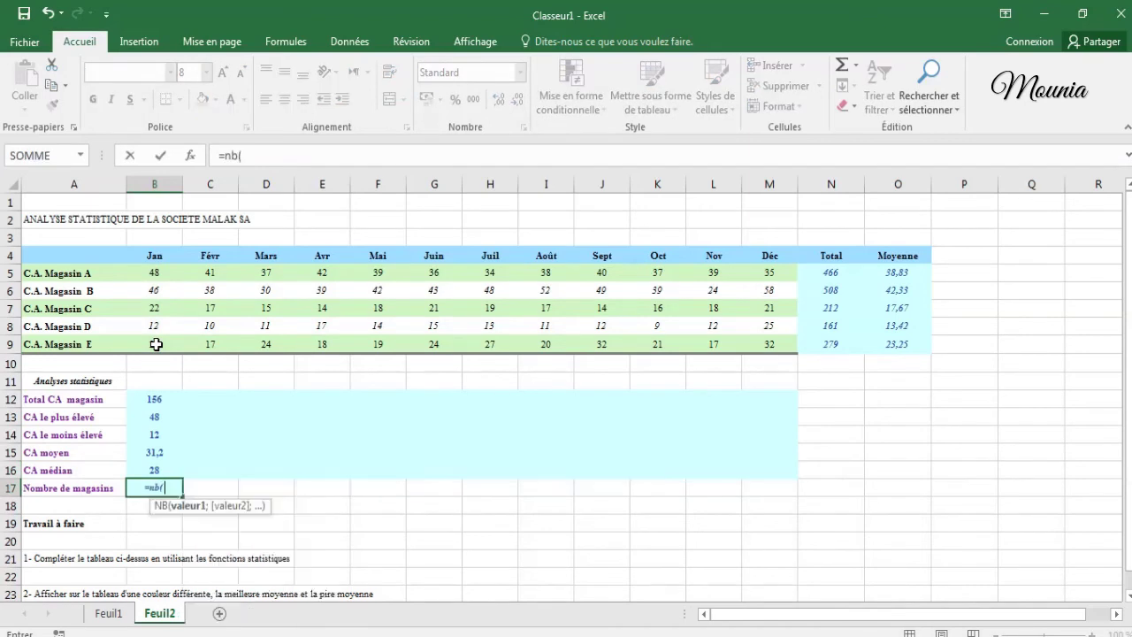
left_click_drag(154, 273, 161, 343)
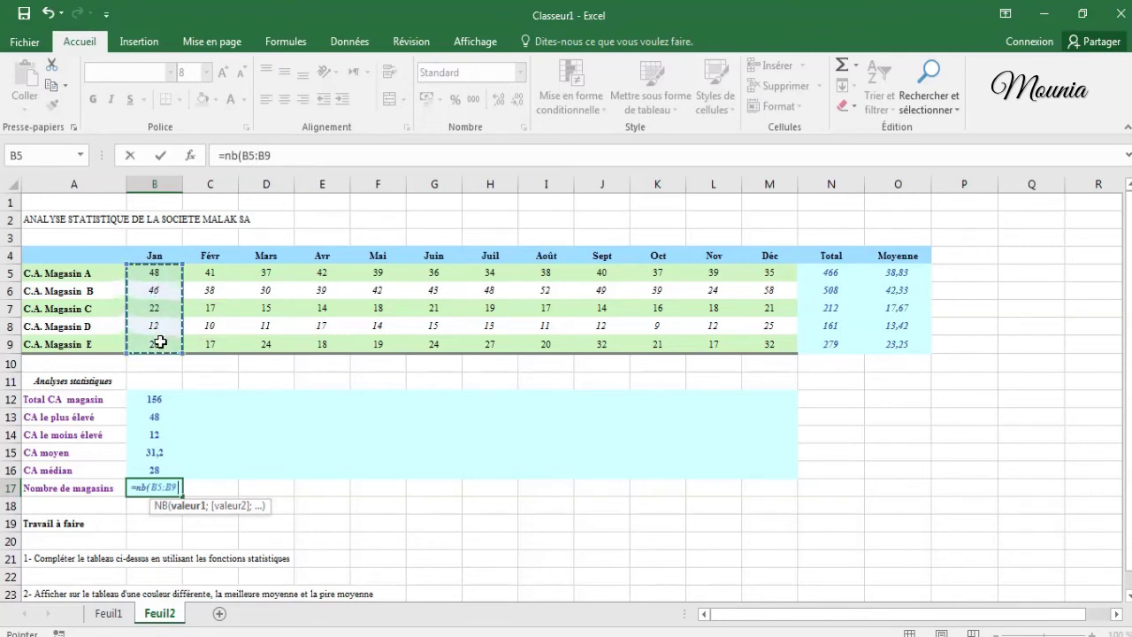
left_click(160, 154)
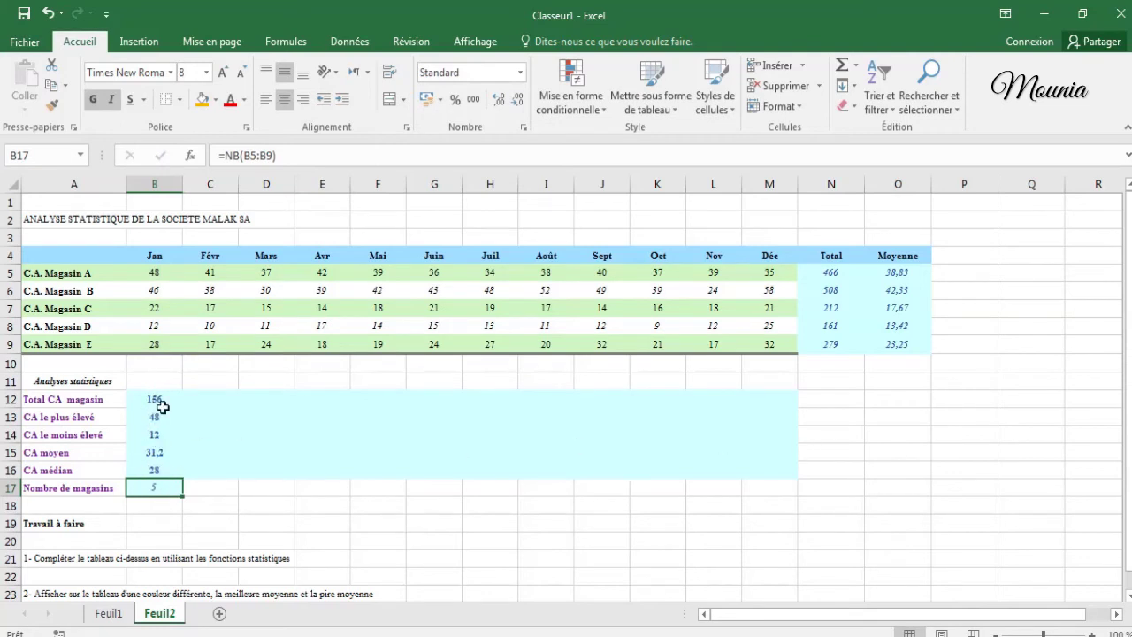
left_click_drag(157, 399, 156, 417)
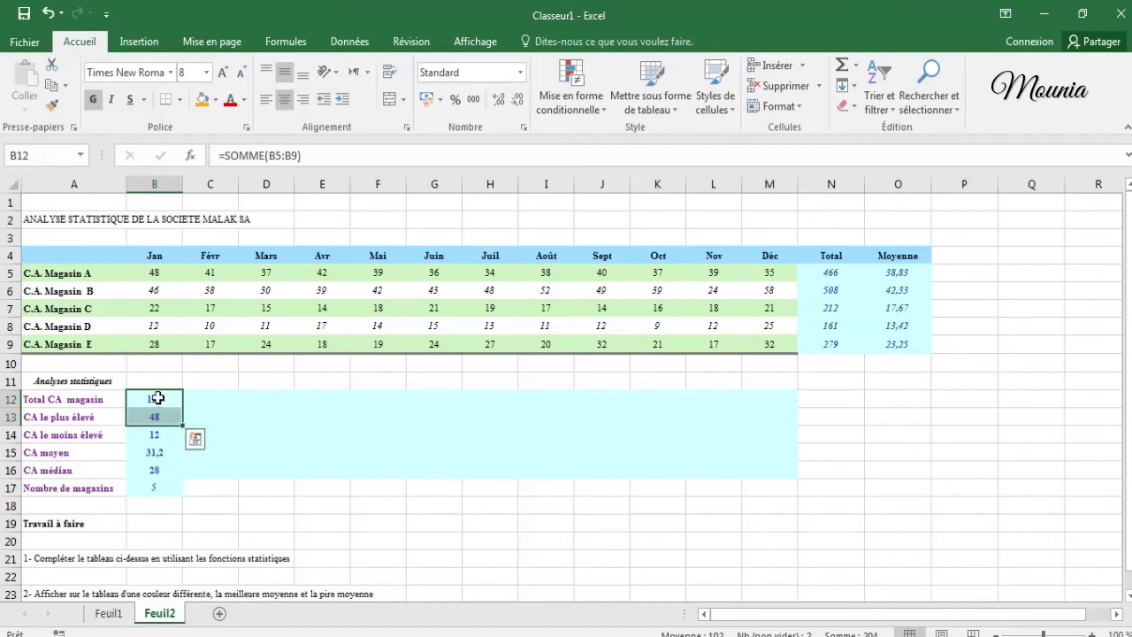
Copy January's statistics B12:B16 across to December, with Total CA magasin reaching 171 there
left_click_drag(157, 398, 160, 467)
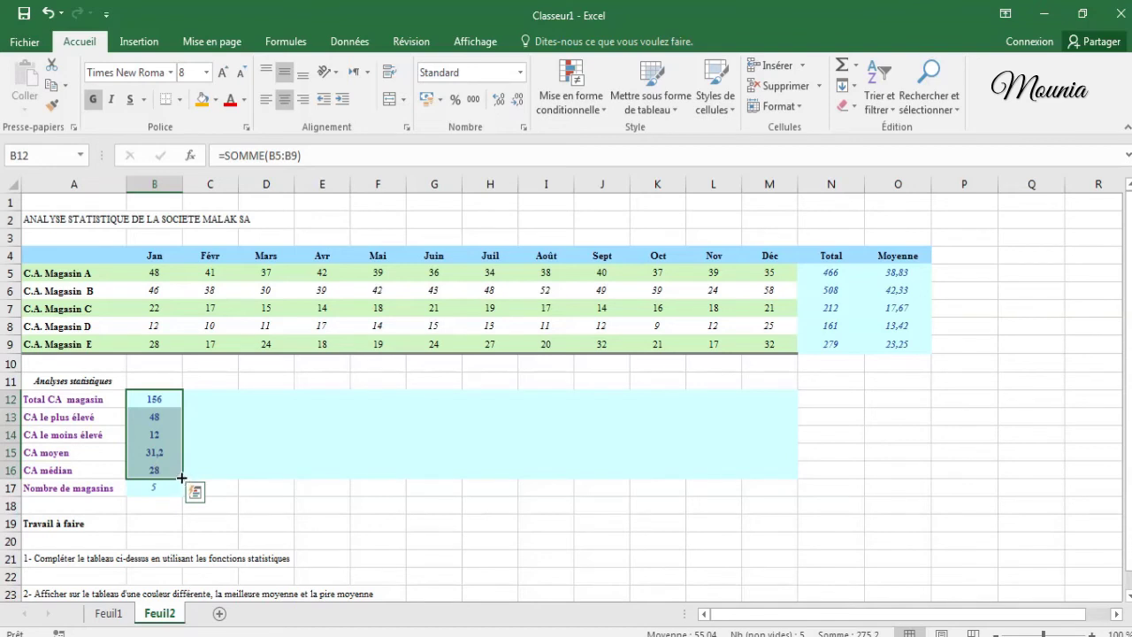
left_click_drag(181, 477, 775, 454)
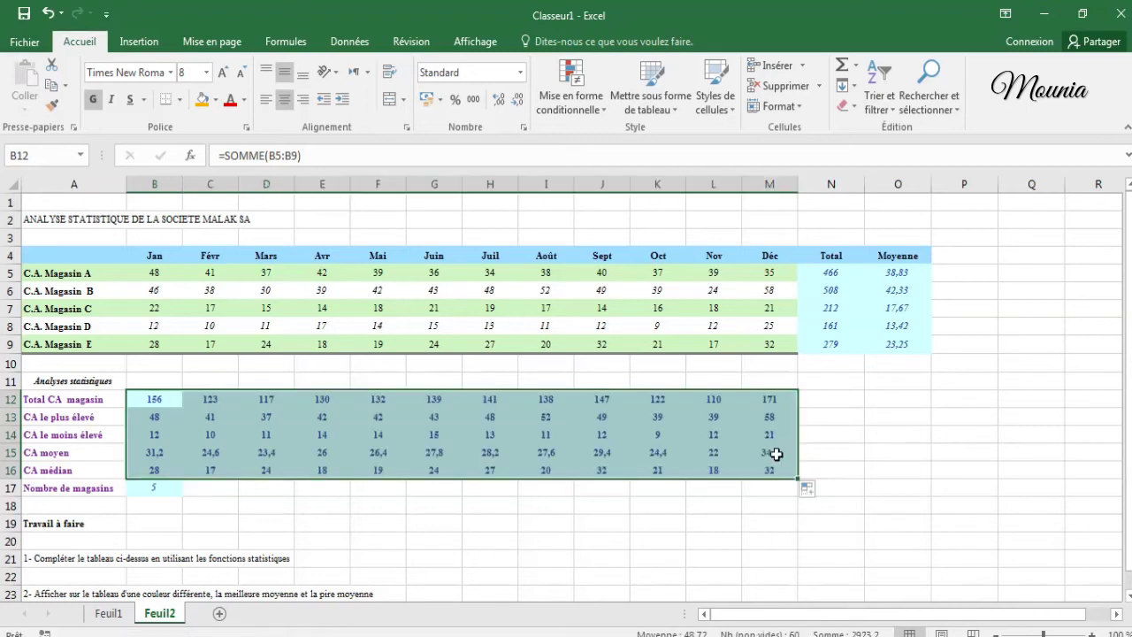
left_click(685, 512)
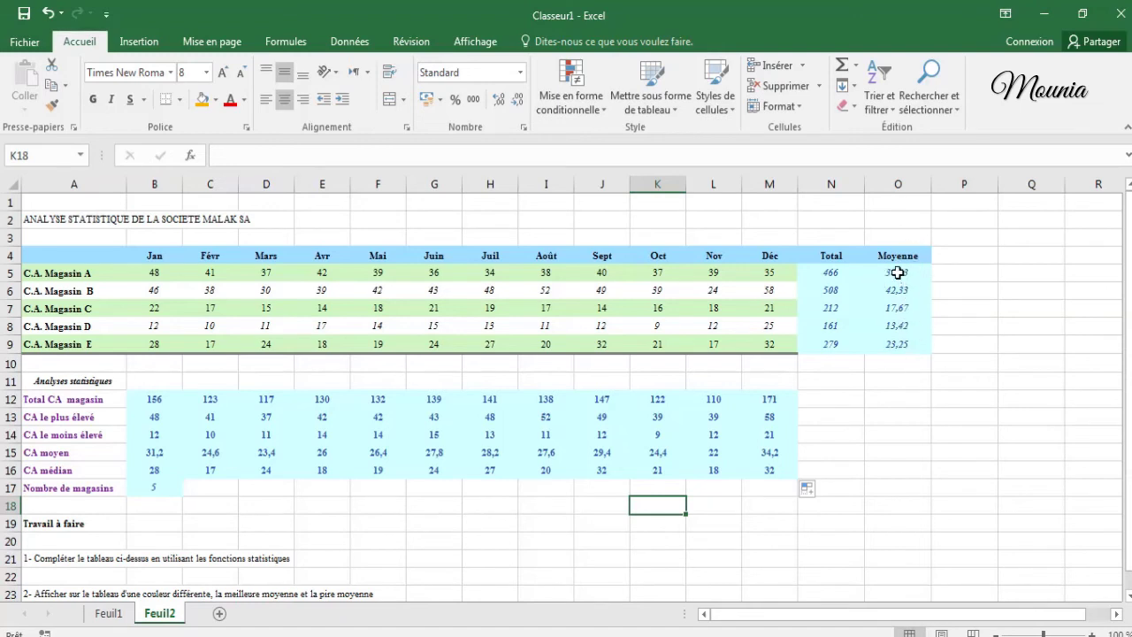
For averages O5:O9, choose Règles de mise en surbrillance des cellules > Autres règles…
left_click_drag(897, 272, 898, 344)
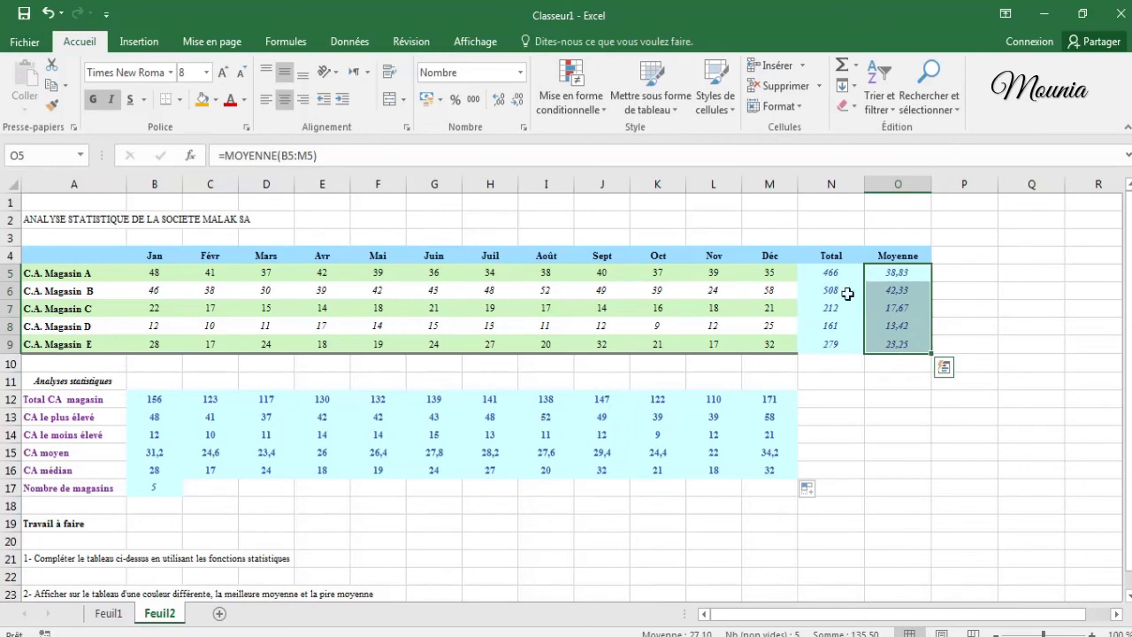
left_click(579, 105)
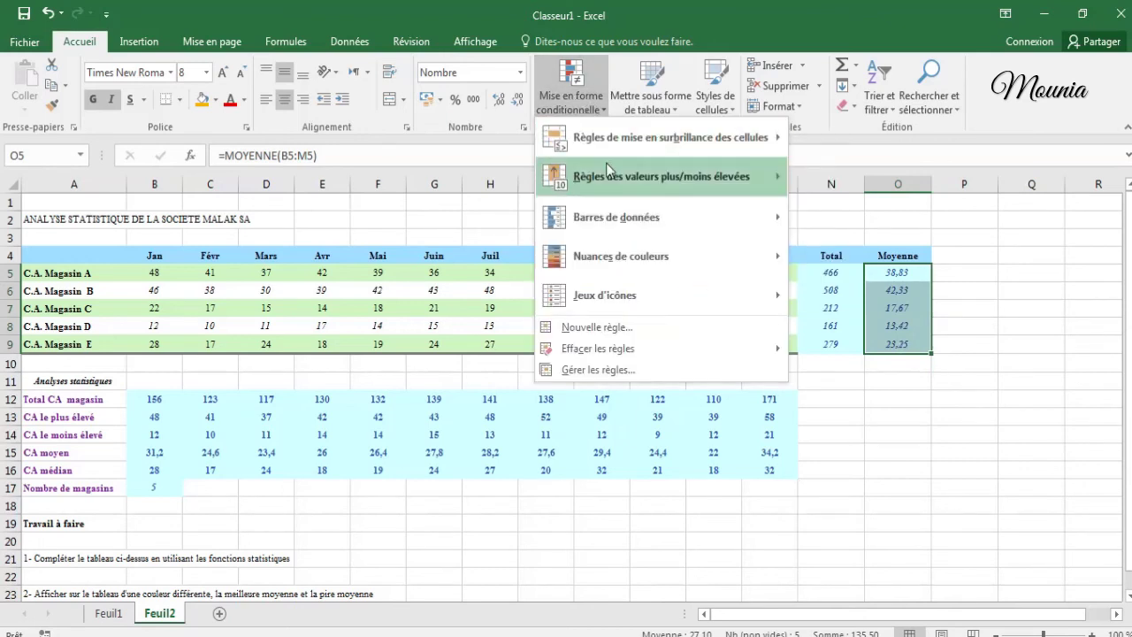
mouse_move(645, 177)
mouse_move(645, 157)
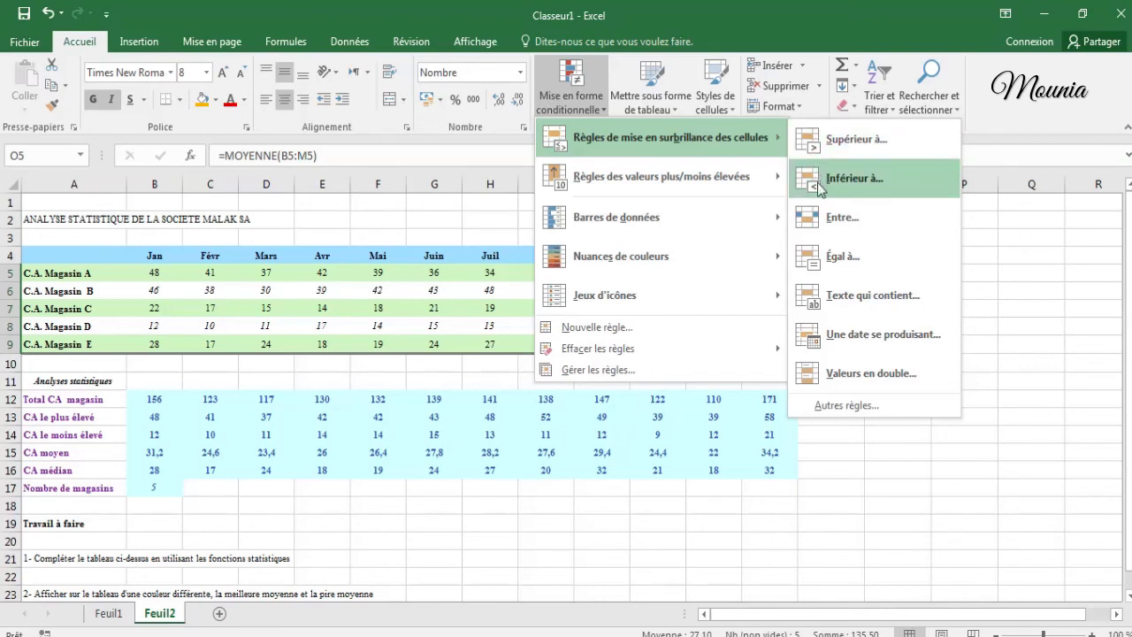
left_click(844, 410)
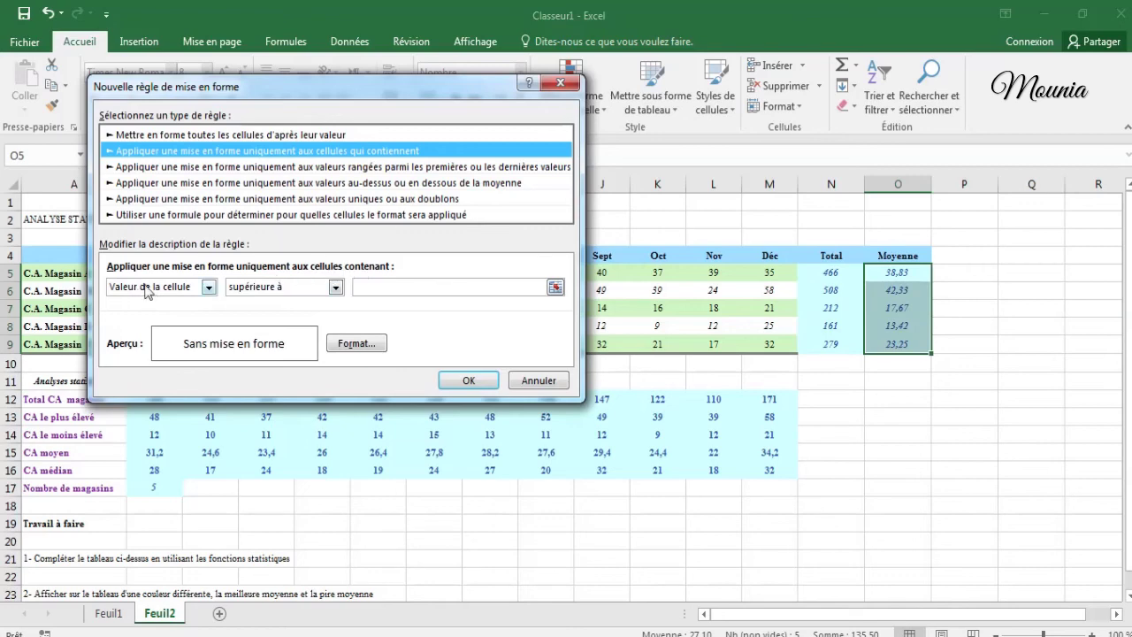
Set the rule condition to cell value égale à =max($O$5:$O$9)
left_click(256, 293)
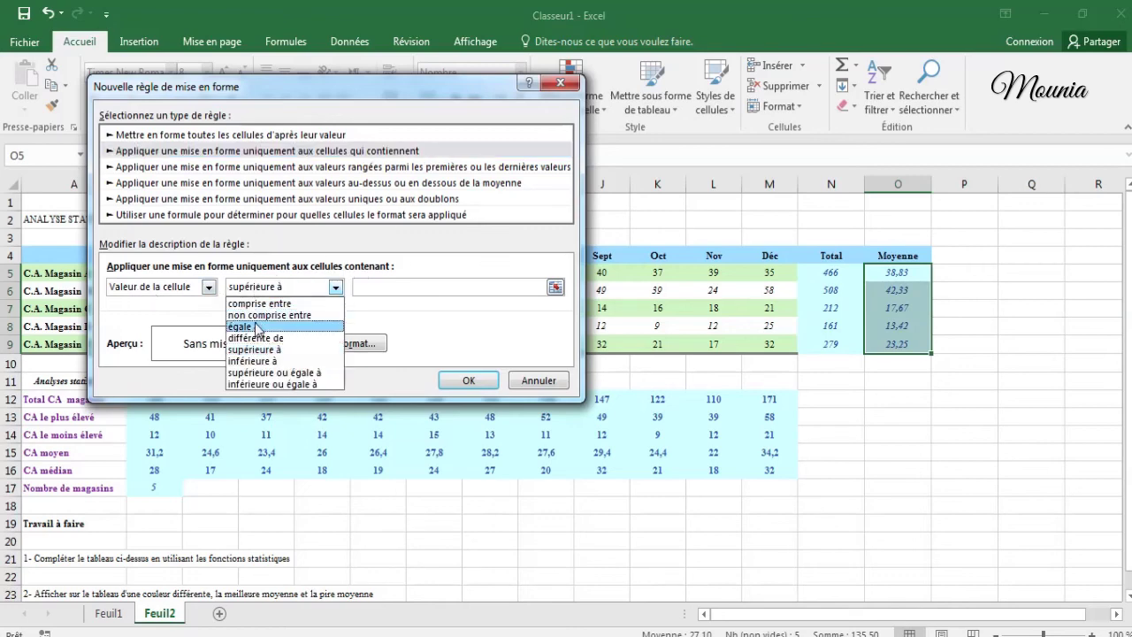
left_click(256, 327)
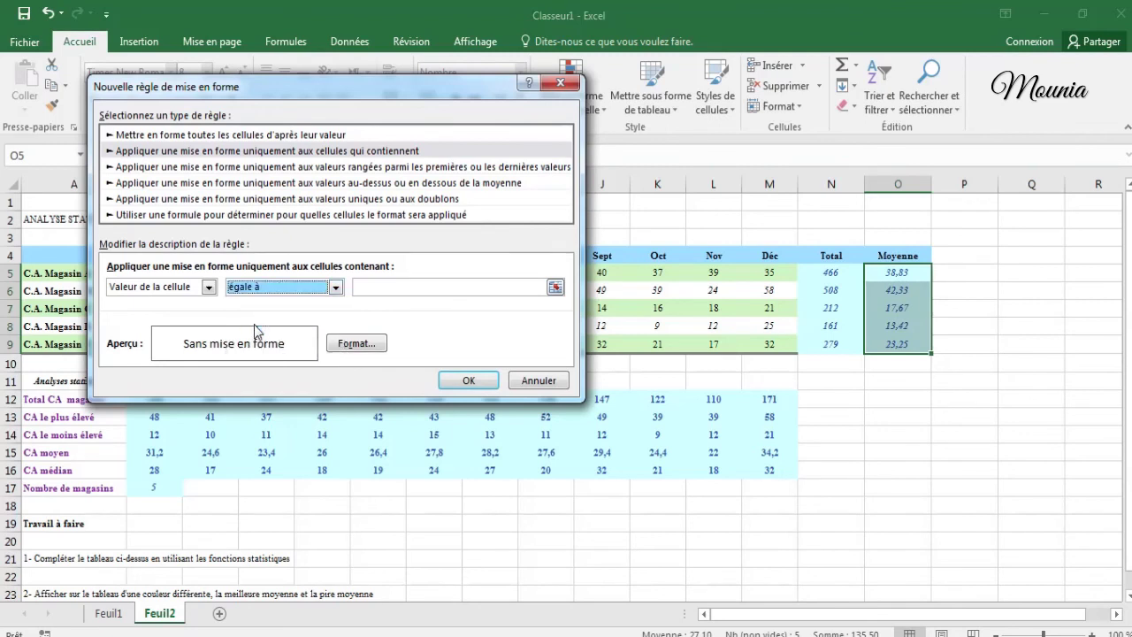
left_click(380, 288)
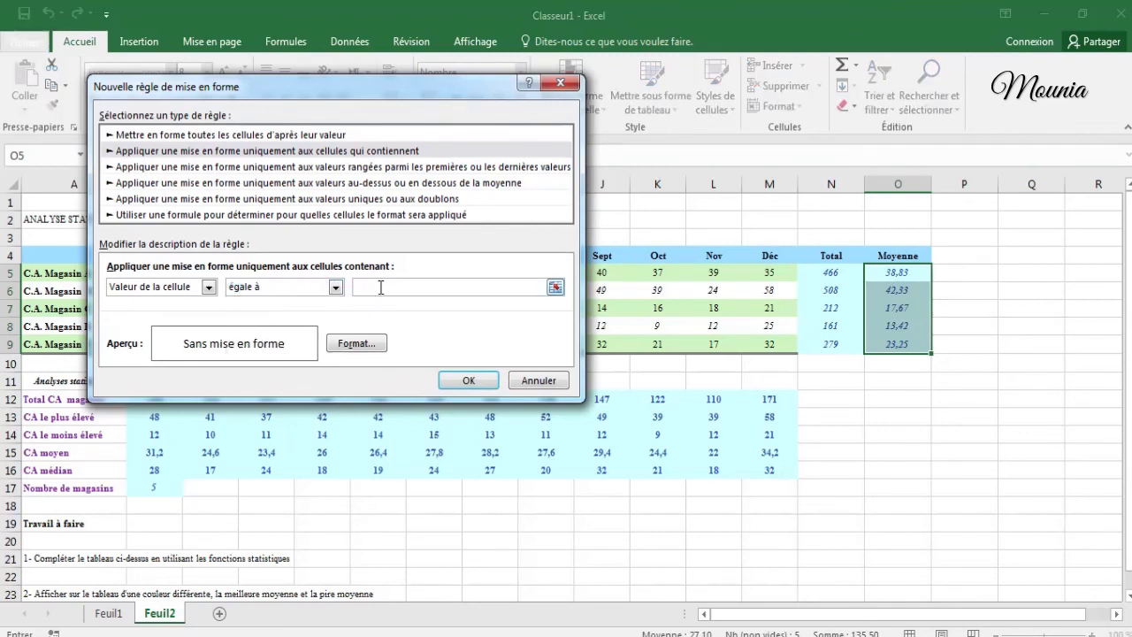
type("=ma")
type("x(")
left_click(900, 272)
left_click_drag(900, 271, 906, 344)
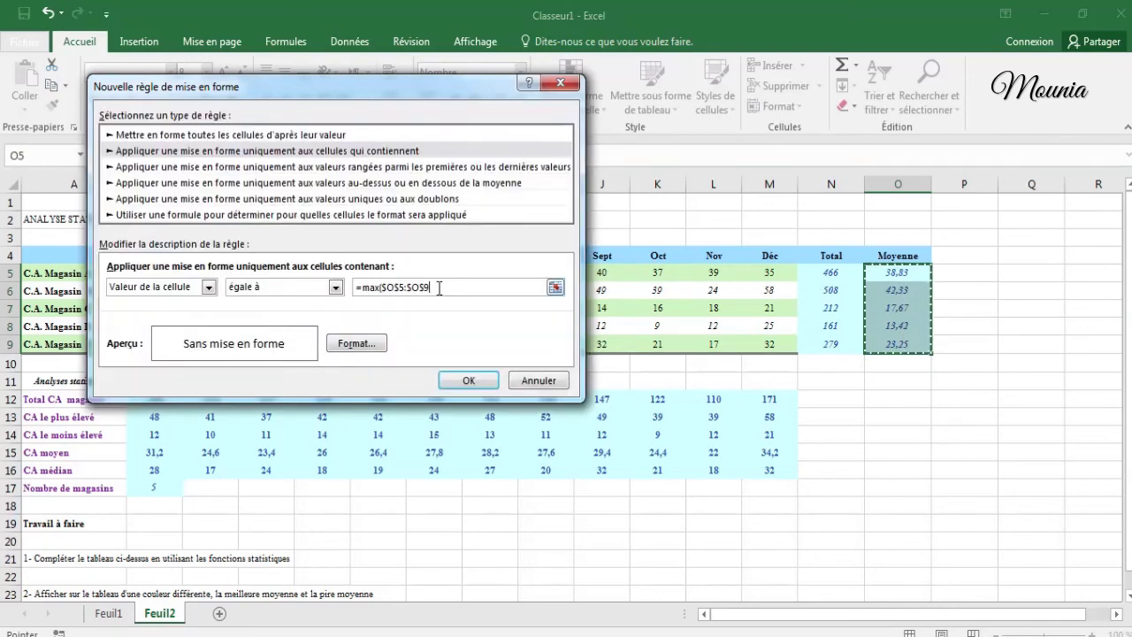
type(")")
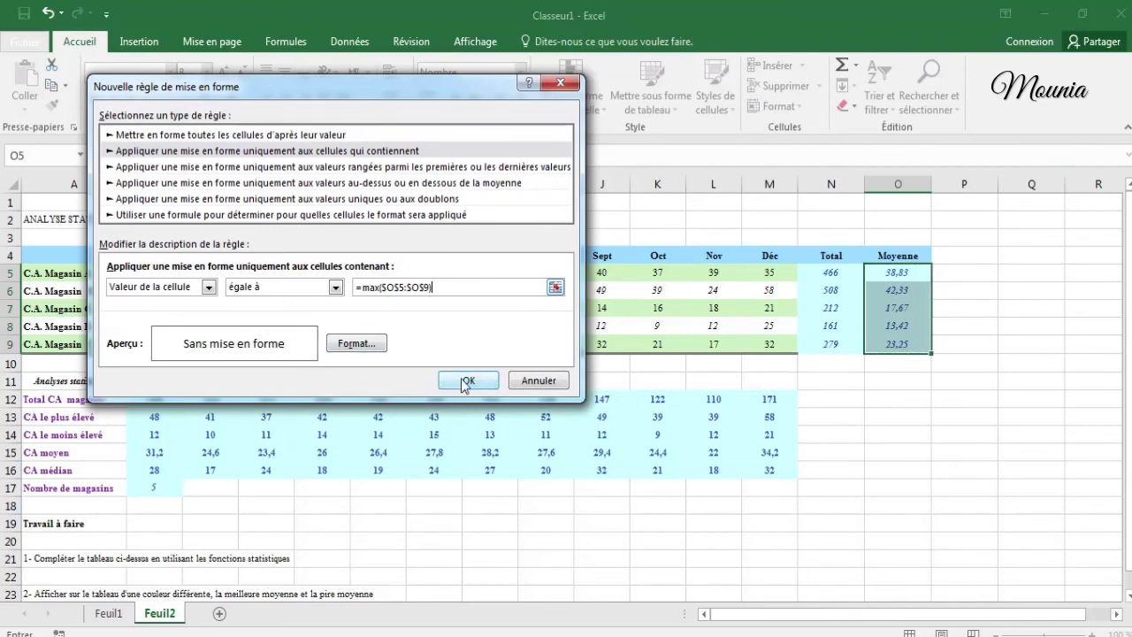
Give matching cells a light orange fill and apply the rule, highlighting 42,33
left_click(353, 344)
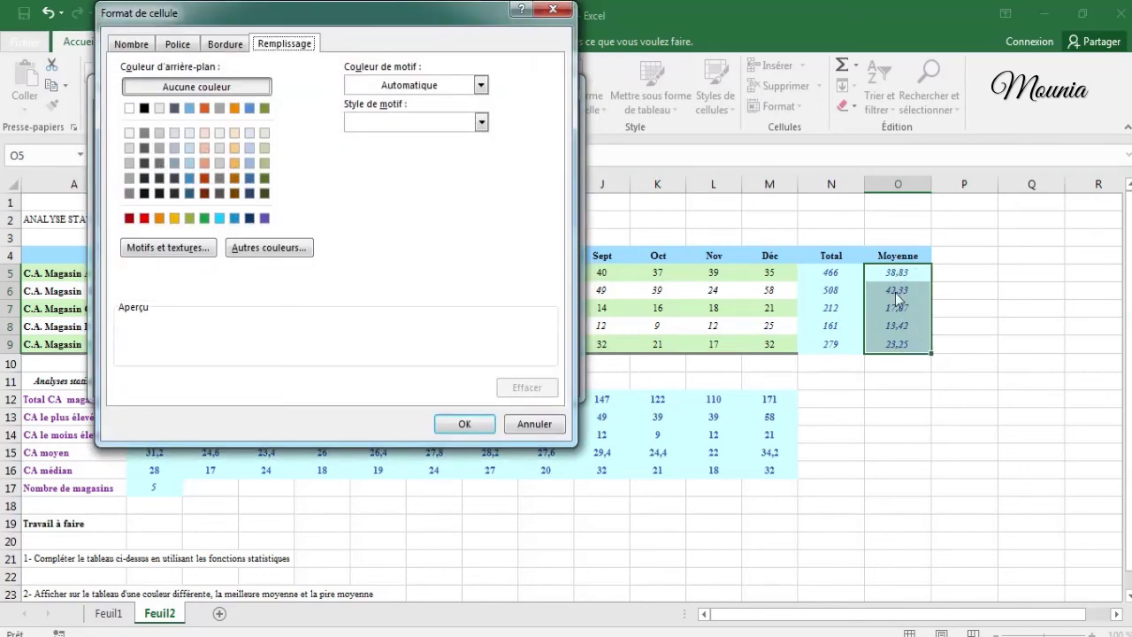
left_click(130, 44)
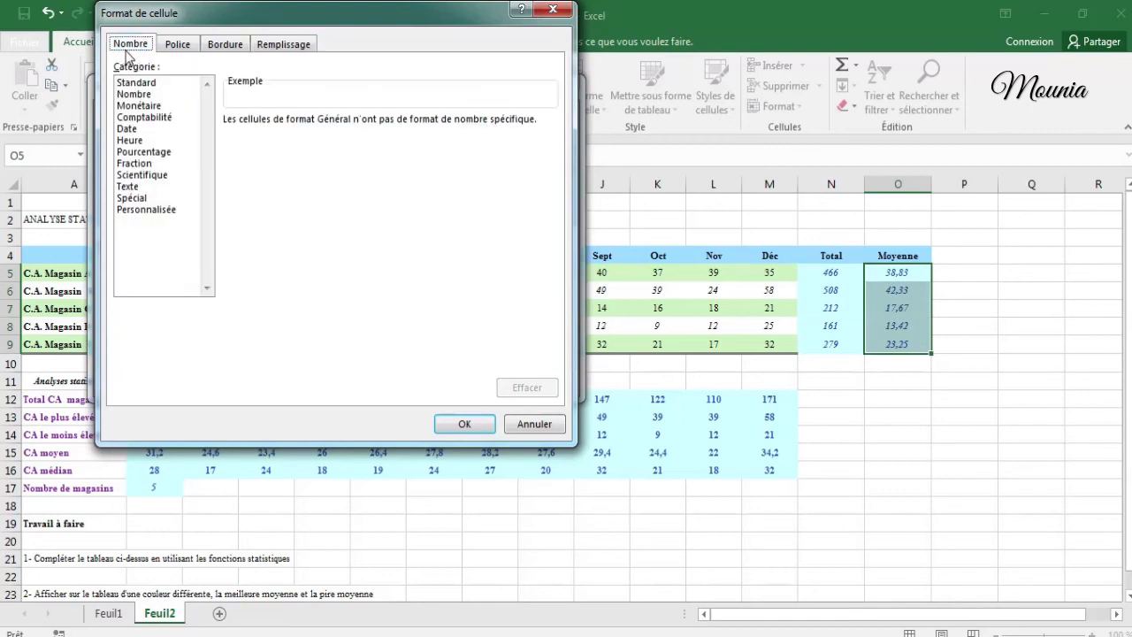
left_click(294, 50)
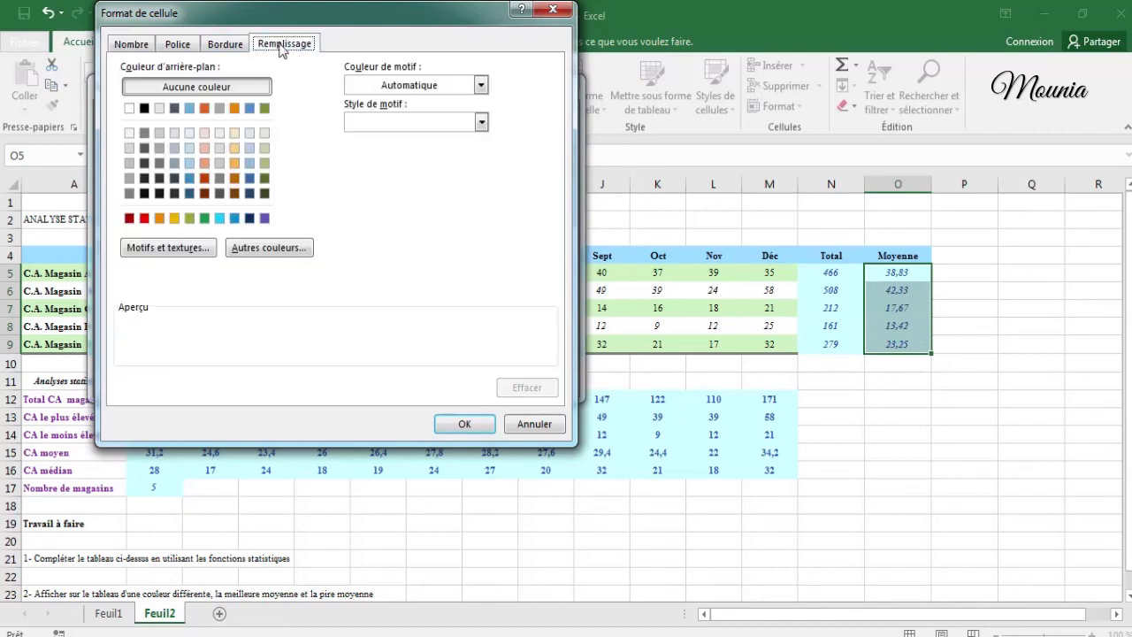
left_click(206, 163)
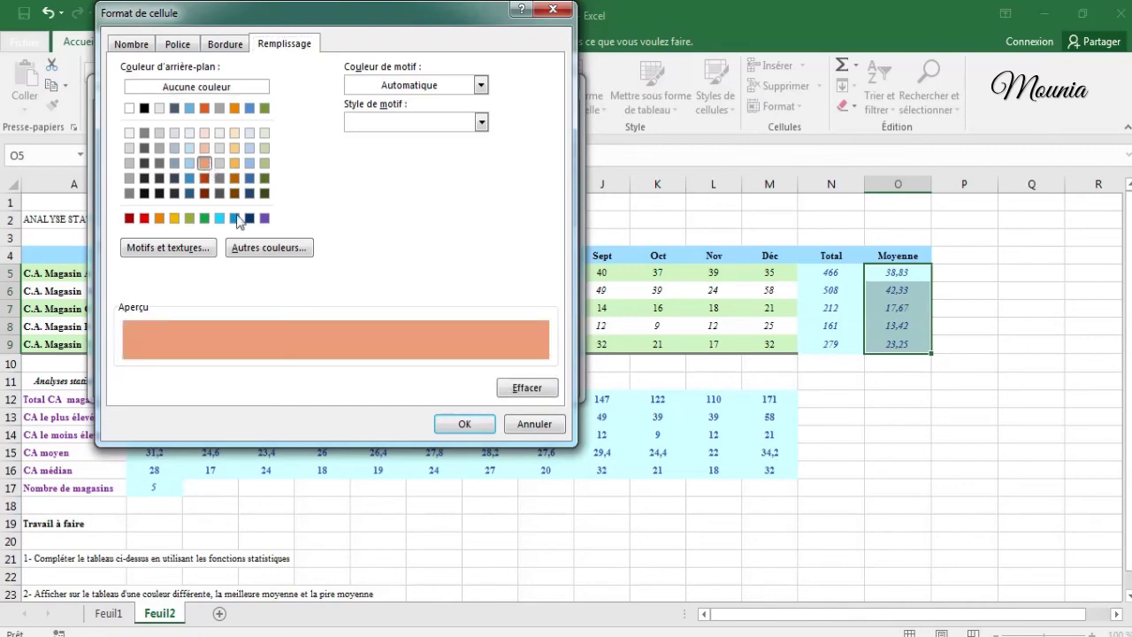
left_click(460, 425)
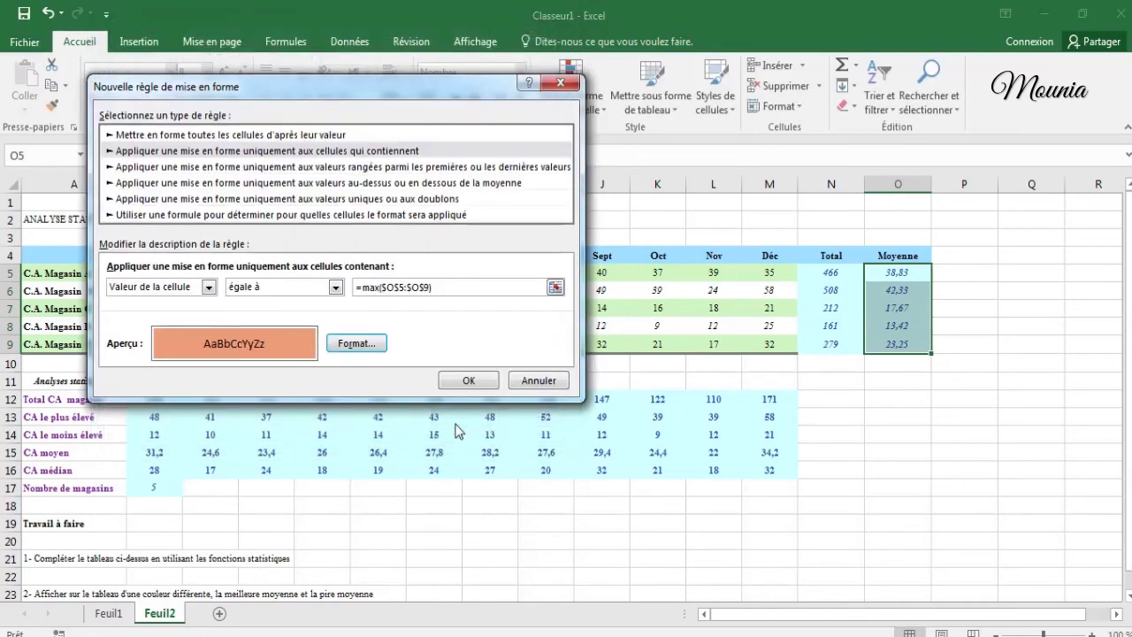
left_click(475, 380)
left_click(896, 450)
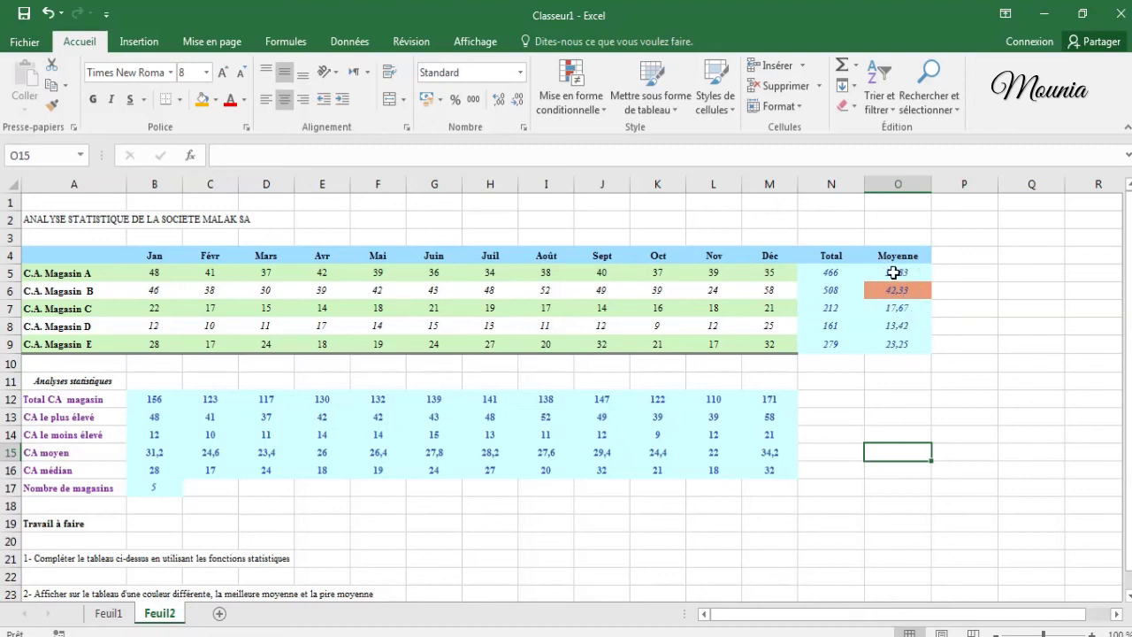
Reselect averages O5:O9 and start another rule via Autres règles…
left_click(893, 272)
left_click_drag(893, 273, 896, 343)
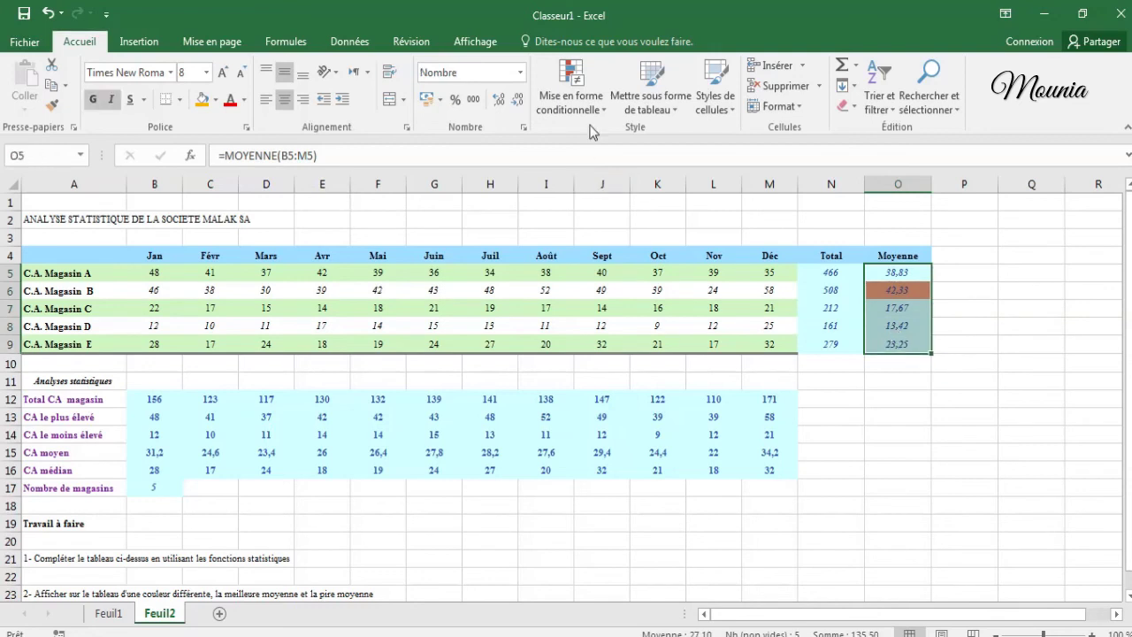
left_click(570, 98)
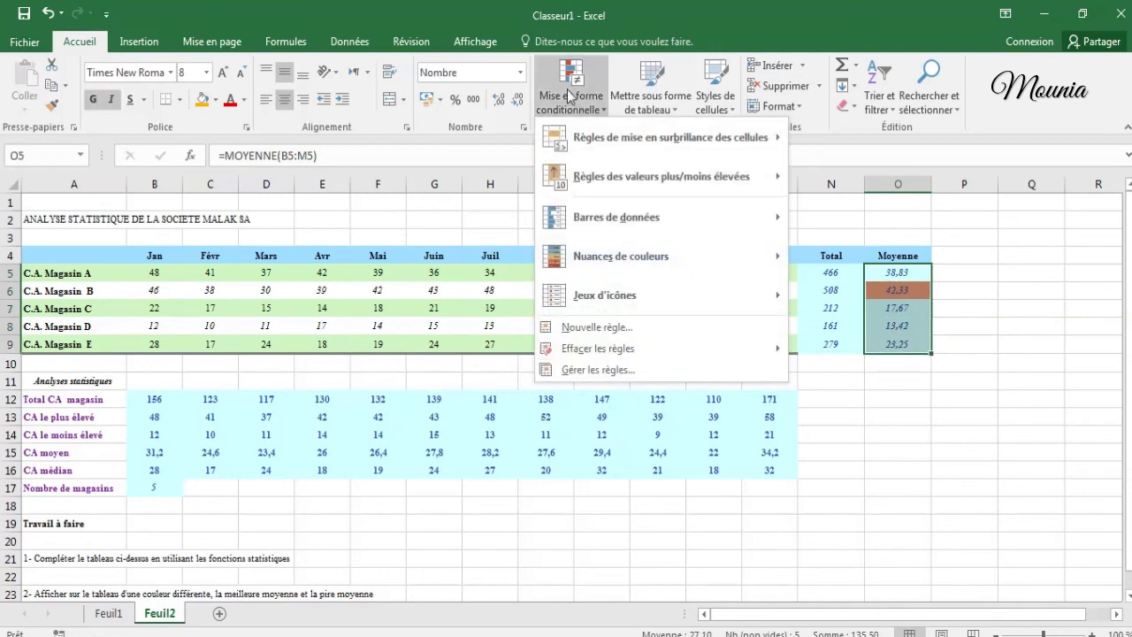
mouse_move(608, 140)
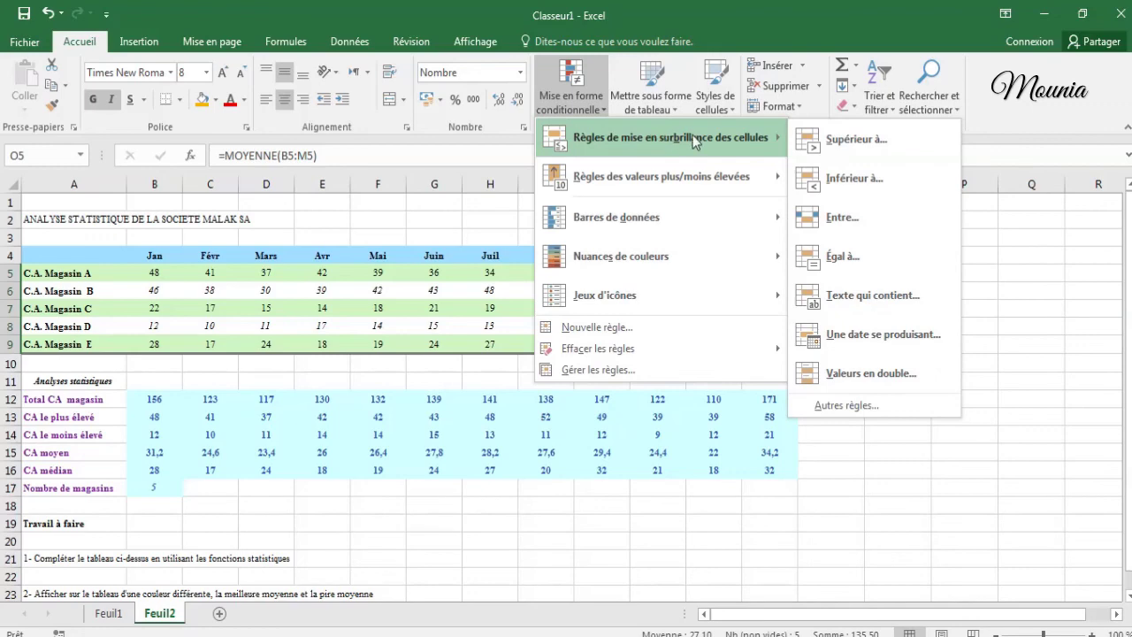
left_click(855, 408)
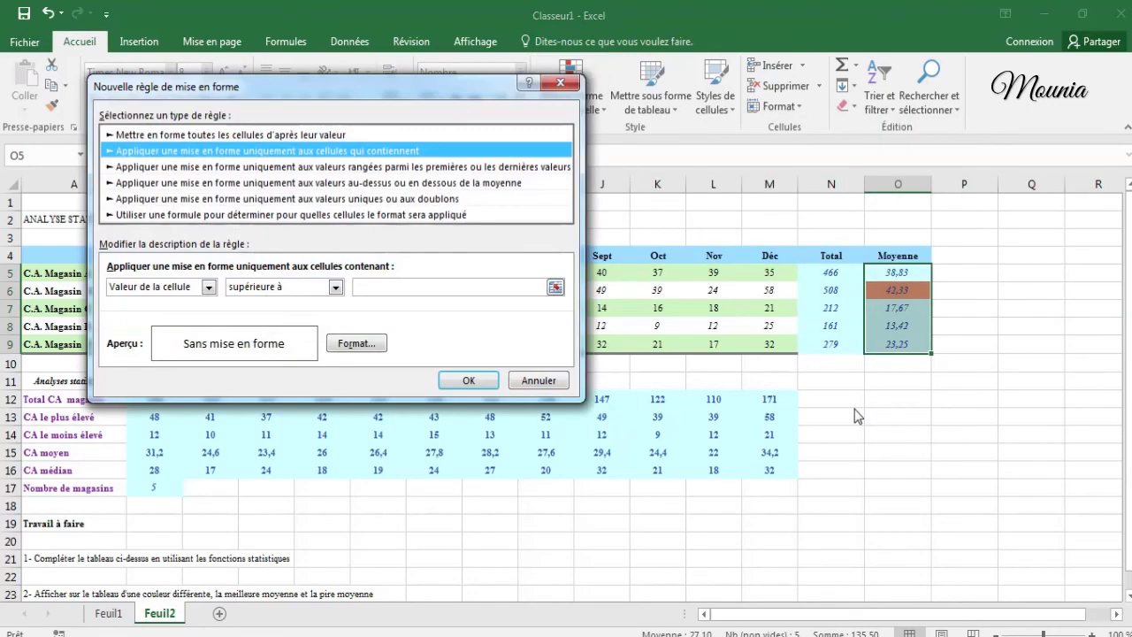
Set the rule condition to cell value égale à =min($O$5:$O$9)
left_click(264, 292)
left_click(257, 327)
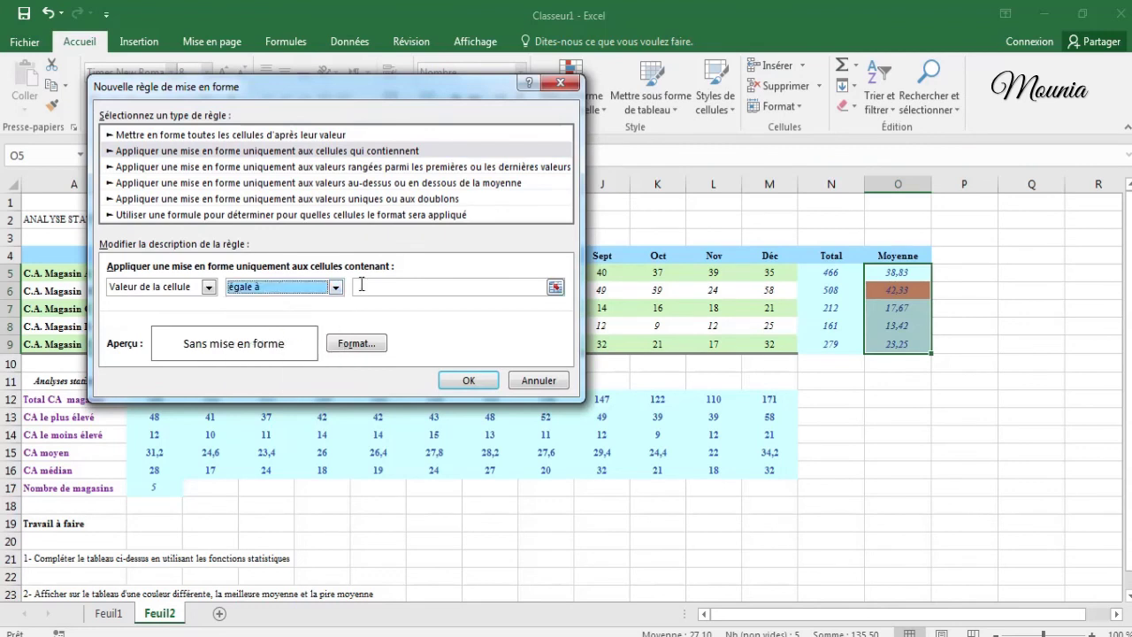
left_click(376, 283)
type("=min(")
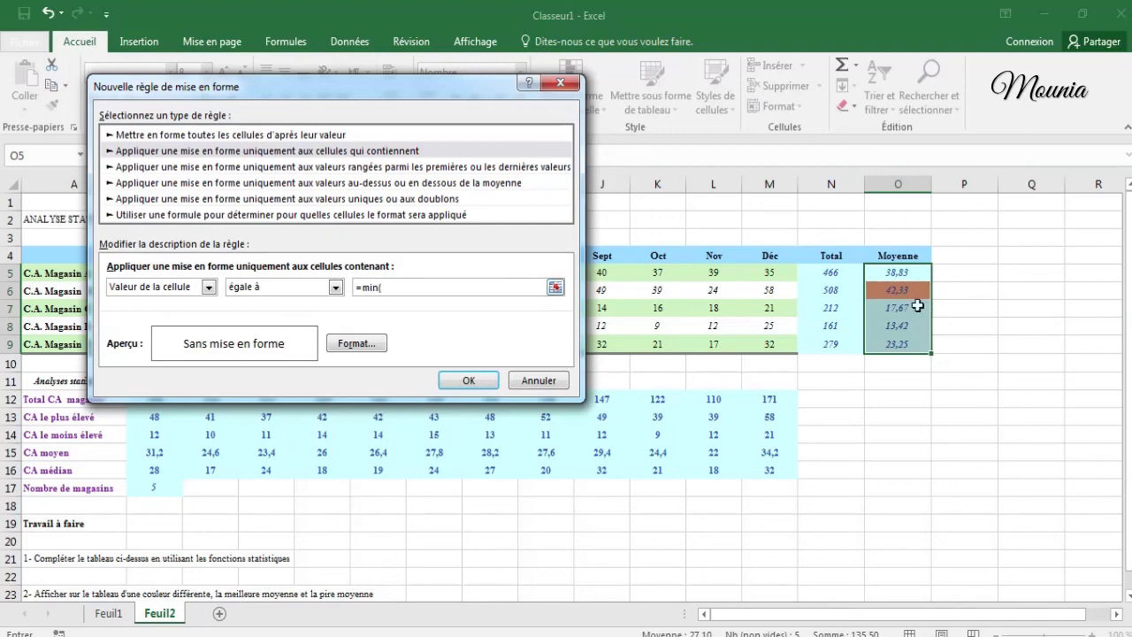
left_click_drag(897, 270, 897, 341)
type(")")
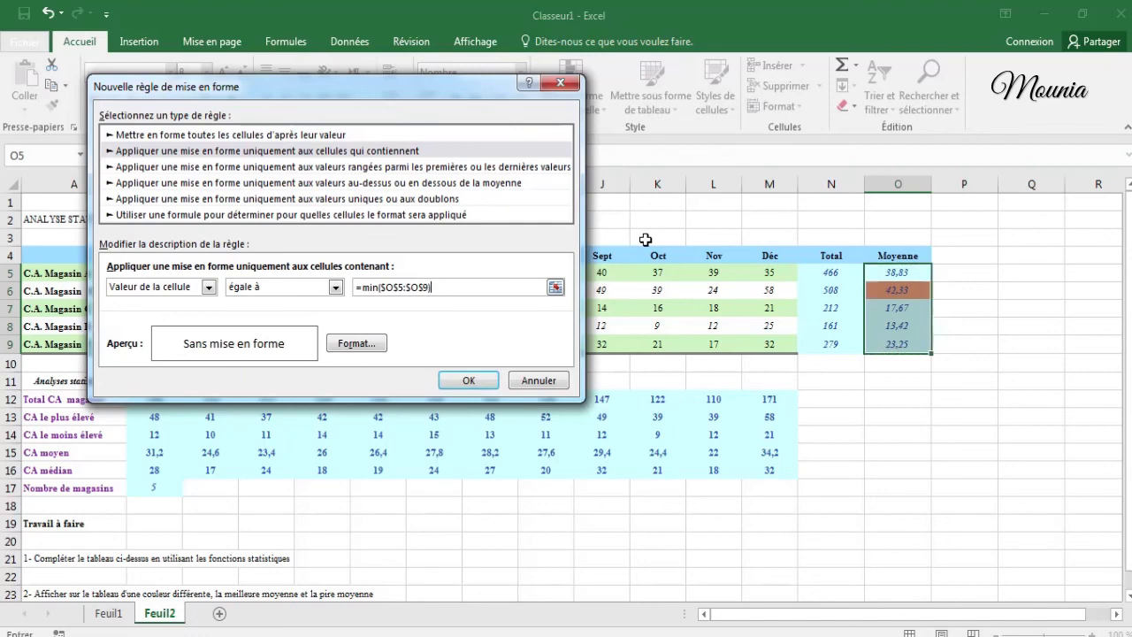
Give matching cells a light peach fill and apply, highlighting 13,42 for Magasin D
left_click(356, 343)
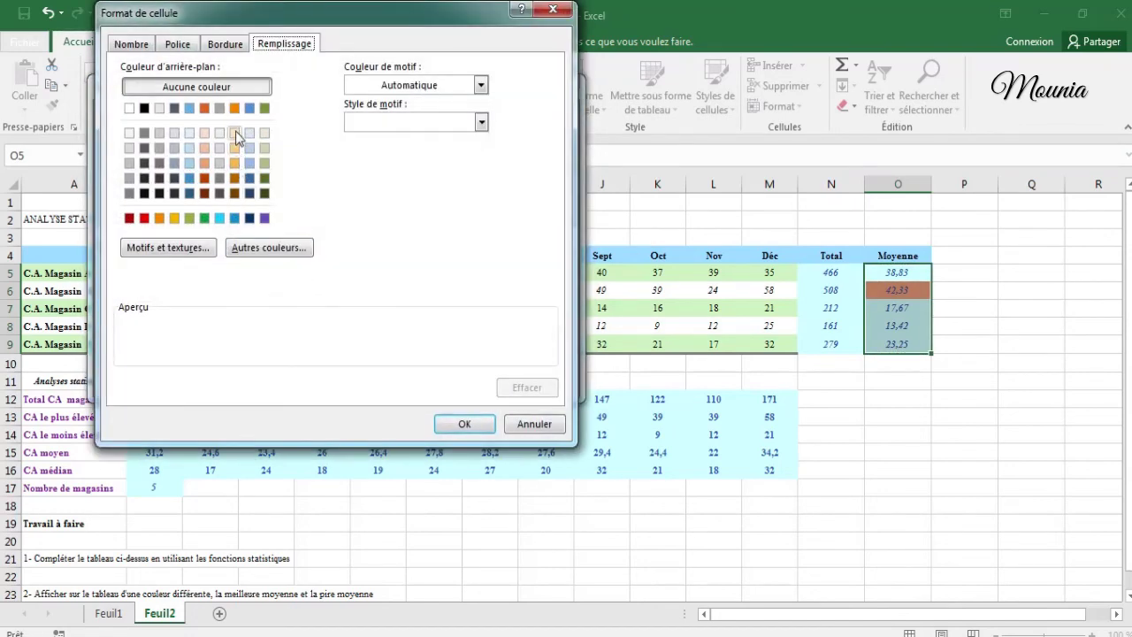
left_click(235, 134)
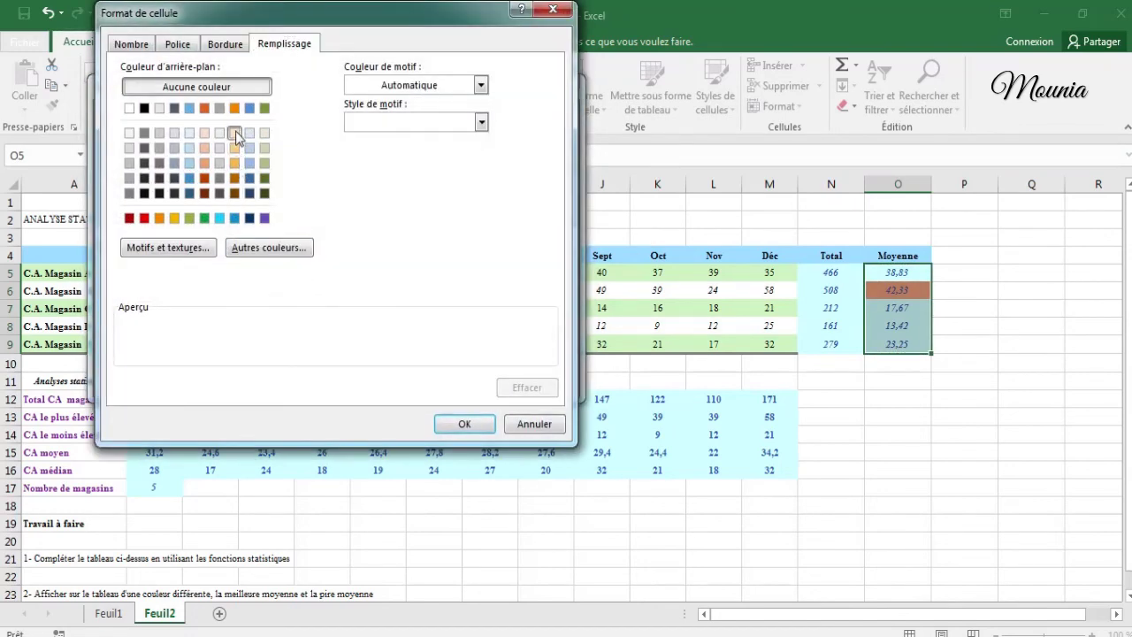
left_click(464, 423)
left_click(471, 380)
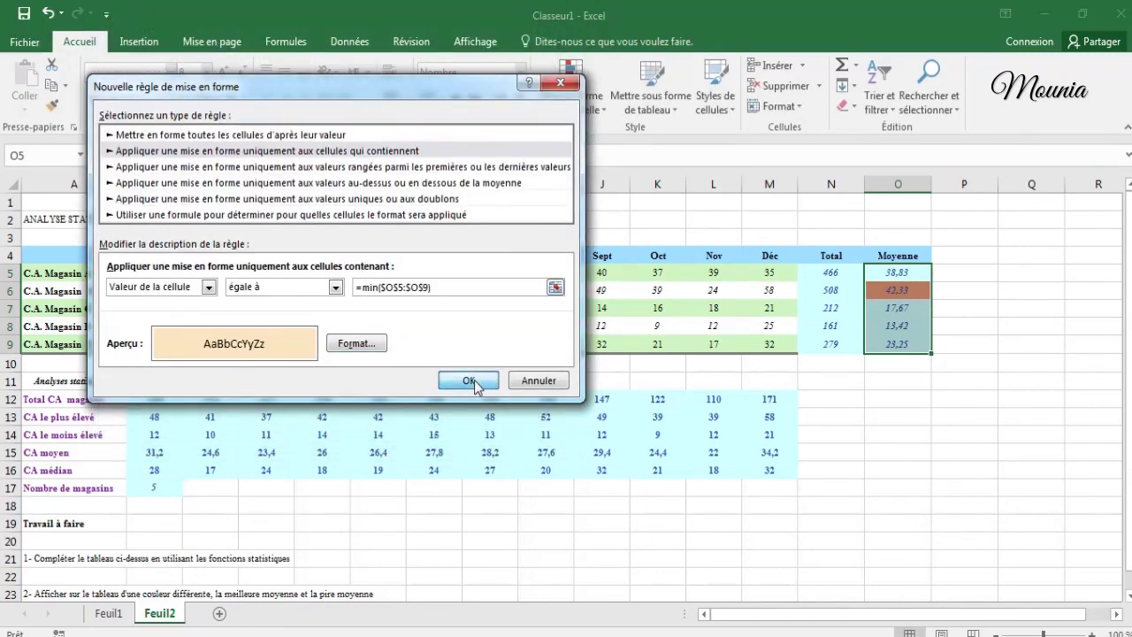
left_click(909, 432)
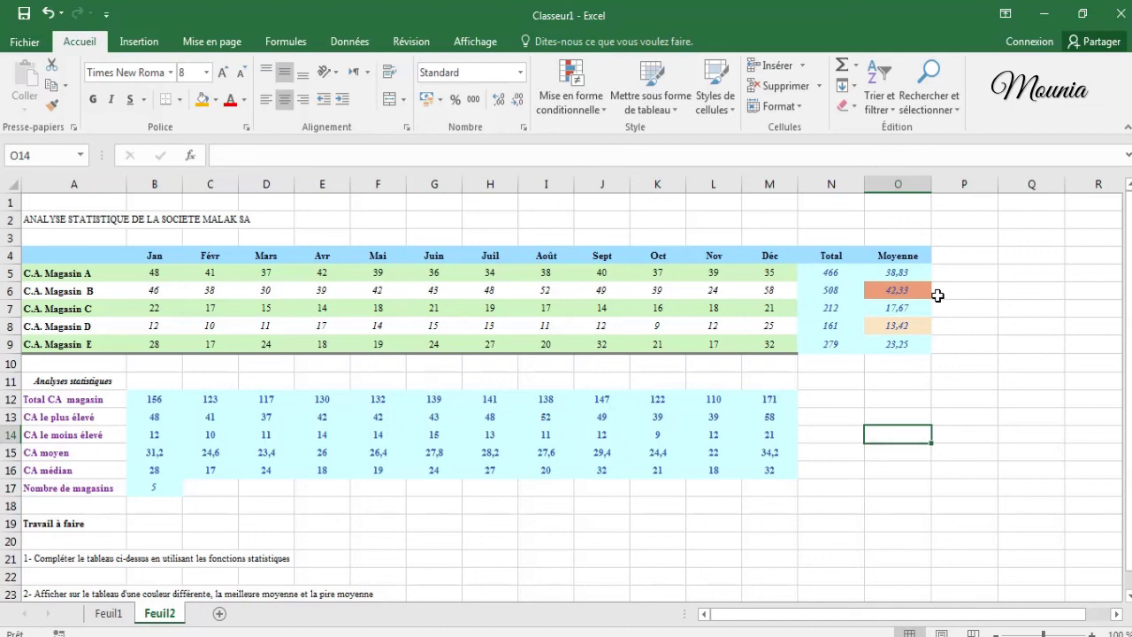
key("Caps_Lock")
type("Q")
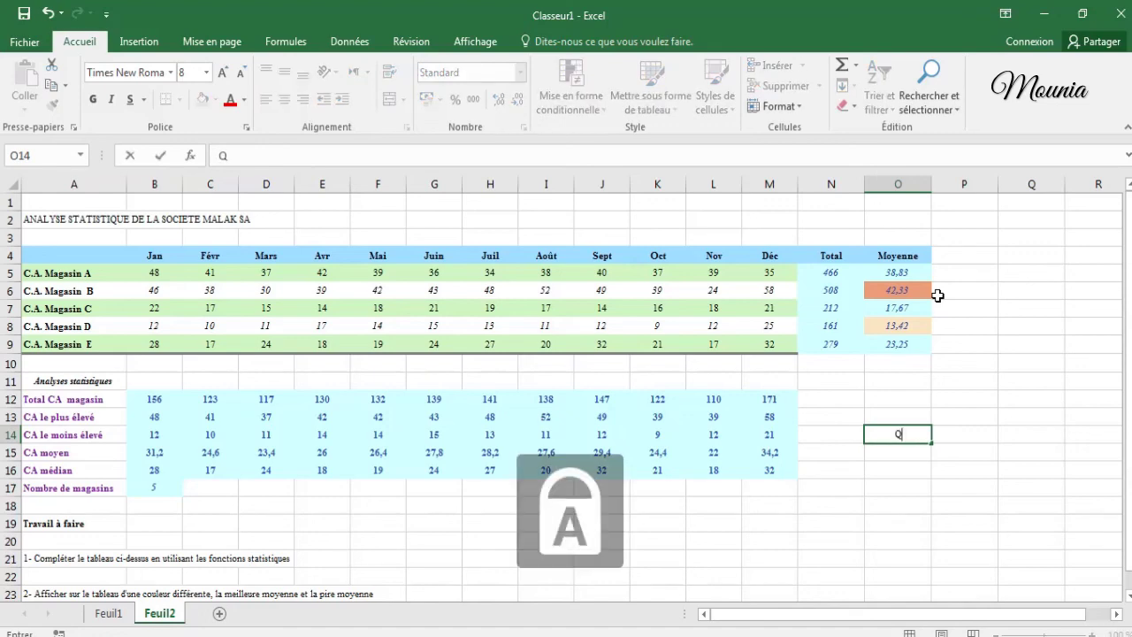